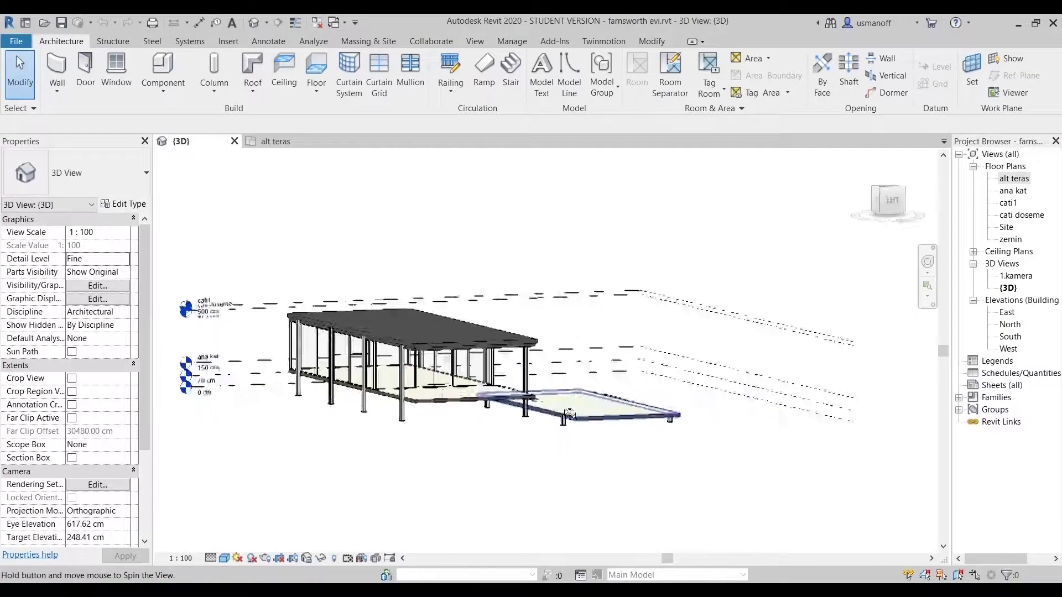
Step: Orbit and zoom around the Farnsworth house in Revit's 3D view and select the glass curtain mass
{"action": "middle_click_drag", "start_coordinate": [497, 360], "coordinate": [580, 387], "text": "shift"}
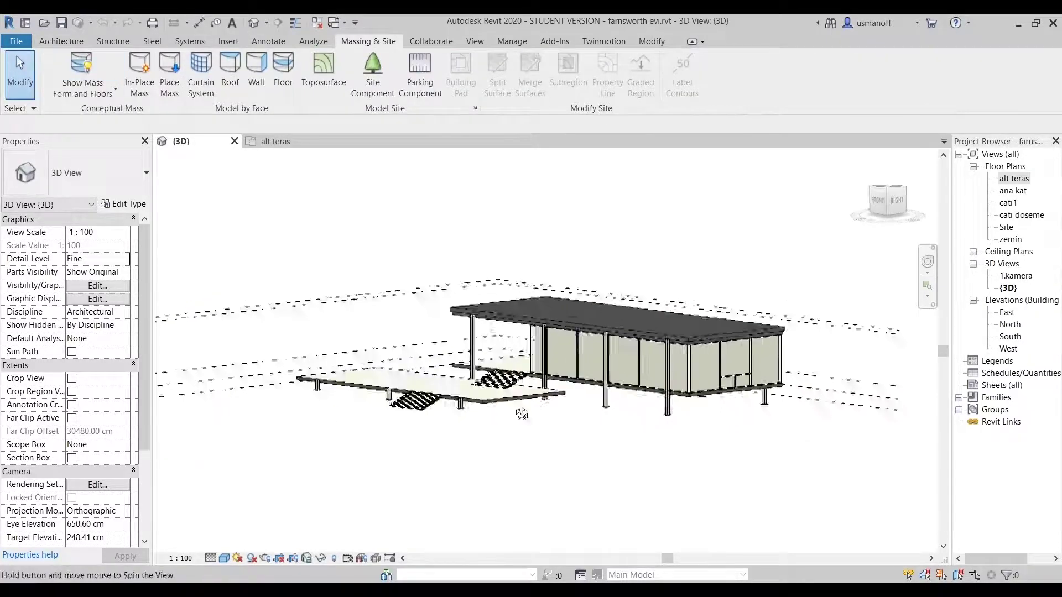
{"action": "scroll", "coordinate": [580, 387], "scroll_direction": "up", "scroll_amount": 3}
{"action": "scroll", "coordinate": [586, 396], "scroll_direction": "up", "scroll_amount": 3}
{"action": "scroll", "coordinate": [587, 399], "scroll_direction": "up", "scroll_amount": 3}
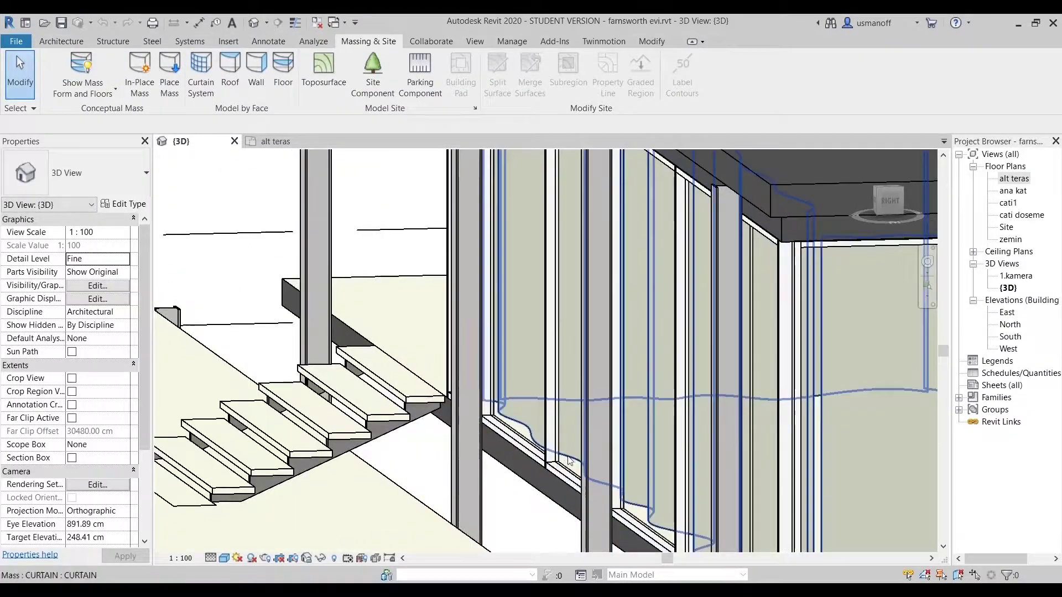
{"action": "left_click", "coordinate": [587, 398]}
{"action": "scroll", "coordinate": [553, 420], "scroll_direction": "down", "scroll_amount": 5}
{"action": "mouse_move", "coordinate": [542, 431]}
{"action": "middle_mouse_down", "text": "shift"}
{"action": "mouse_move", "coordinate": [505, 447]}
{"action": "mouse_move", "coordinate": [592, 90]}
{"action": "middle_mouse_up", "text": "shift"}
Step: Send the Farnsworth model to Twinmotion with See in Twinmotion and frame the imported house closer
{"action": "left_click", "coordinate": [604, 41]}
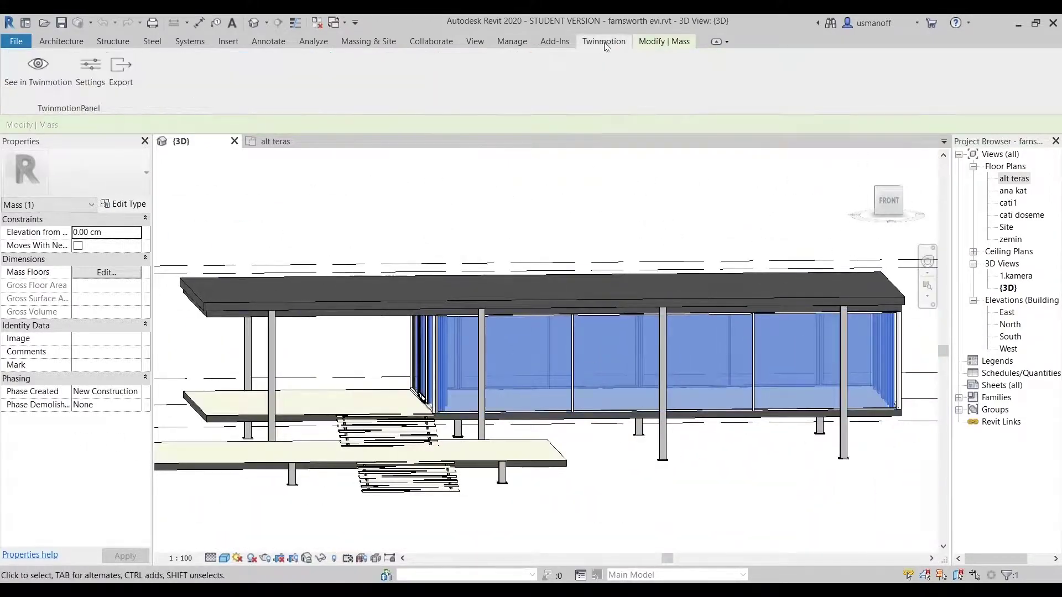
{"action": "left_click", "coordinate": [29, 82]}
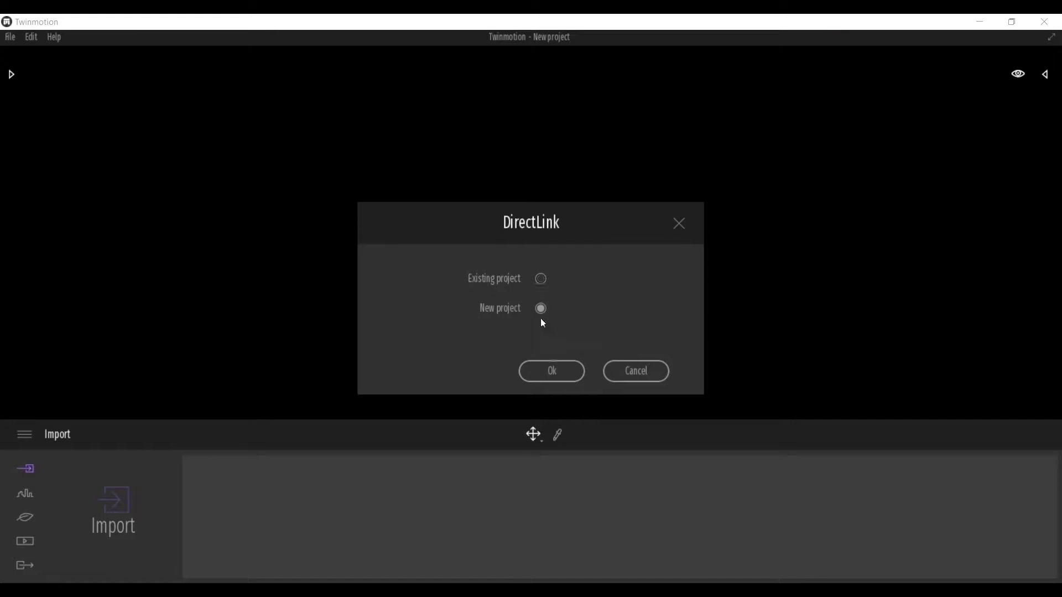
{"action": "left_click", "coordinate": [552, 366]}
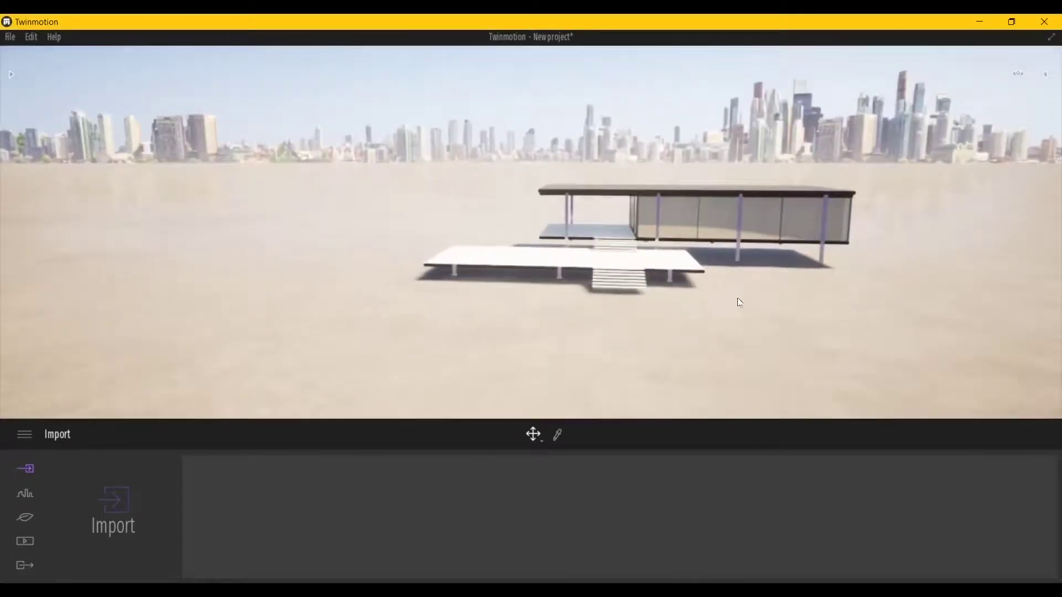
{"action": "right_click_drag", "start_coordinate": [770, 288], "coordinate": [802, 269]}
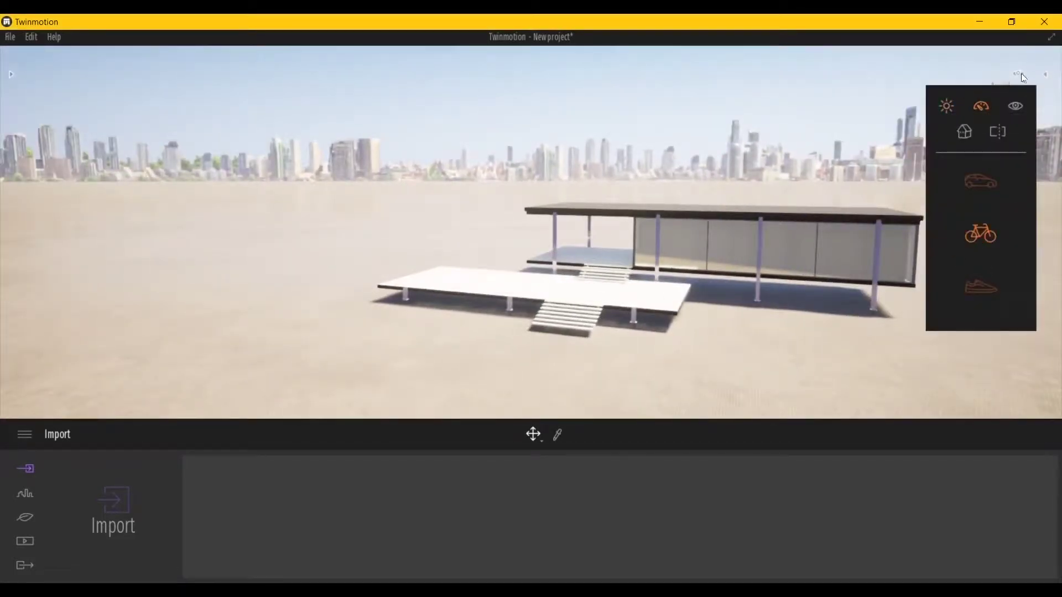
{"action": "right_click_drag", "start_coordinate": [948, 280], "coordinate": [885, 288]}
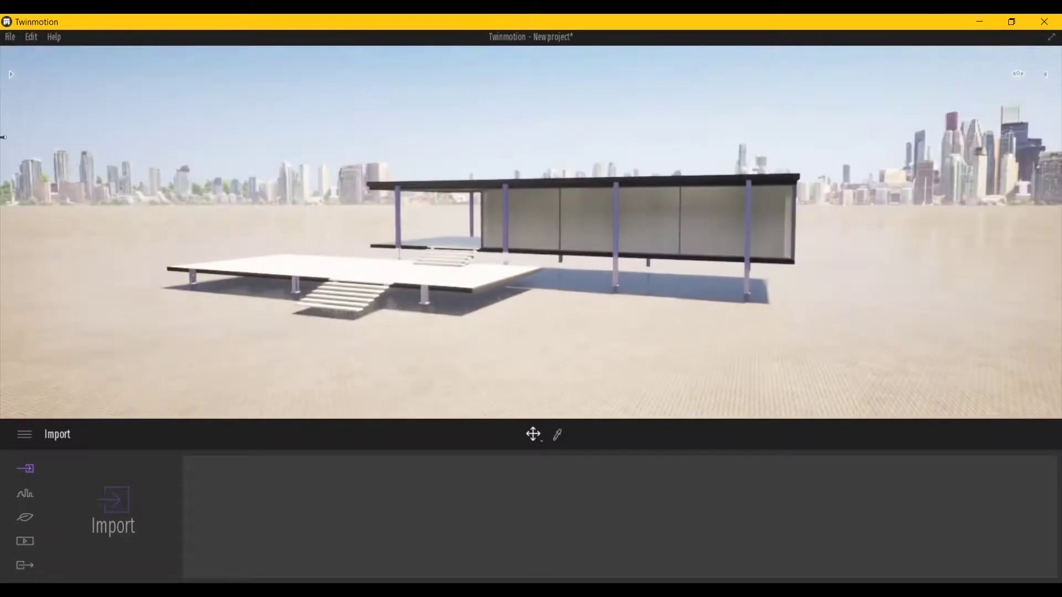
{"action": "left_click", "coordinate": [11, 74]}
Step: Place the Flat grass landscape from the Landscapes library under the house
{"action": "left_click", "coordinate": [167, 148]}
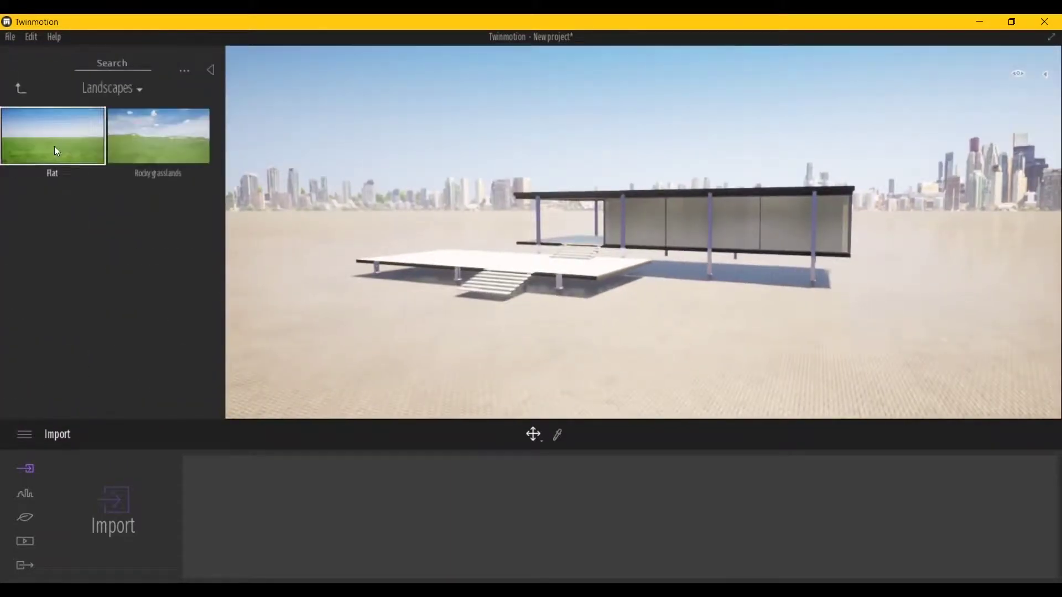
{"action": "left_click_drag", "start_coordinate": [54, 146], "coordinate": [346, 314]}
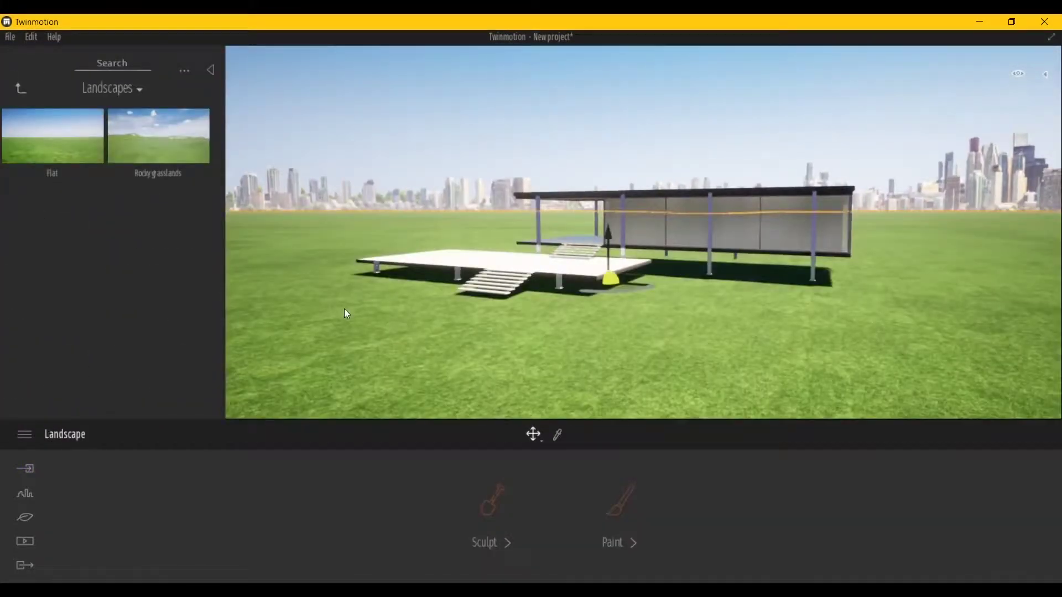
{"action": "scroll", "coordinate": [346, 314], "scroll_direction": "up", "scroll_amount": 5}
{"action": "scroll", "coordinate": [376, 315], "scroll_direction": "up", "scroll_amount": 3}
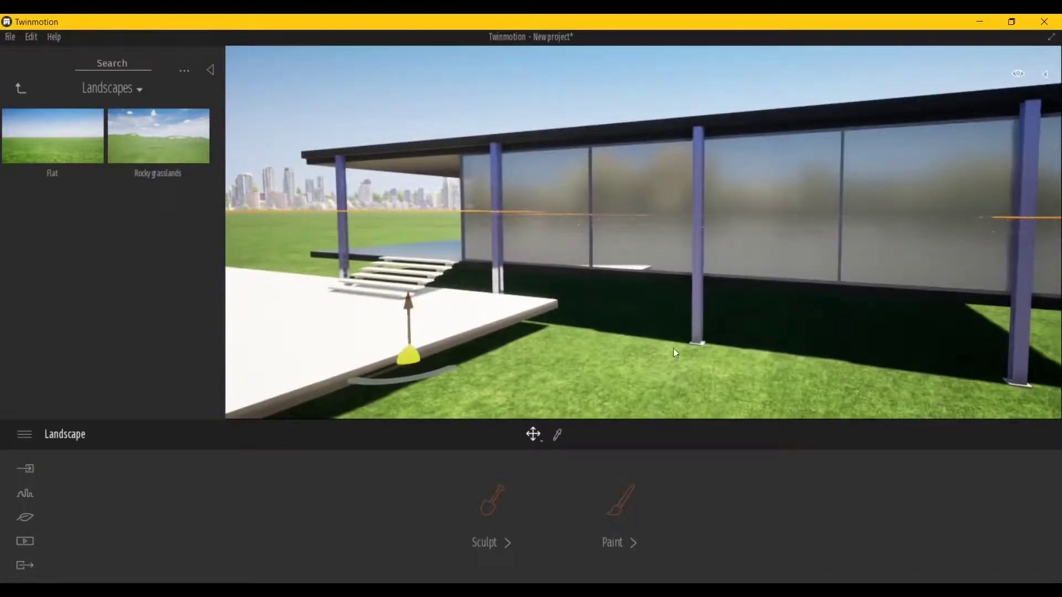
{"action": "scroll", "coordinate": [676, 353], "scroll_direction": "up", "scroll_amount": 4}
{"action": "scroll", "coordinate": [608, 365], "scroll_direction": "up", "scroll_amount": 2}
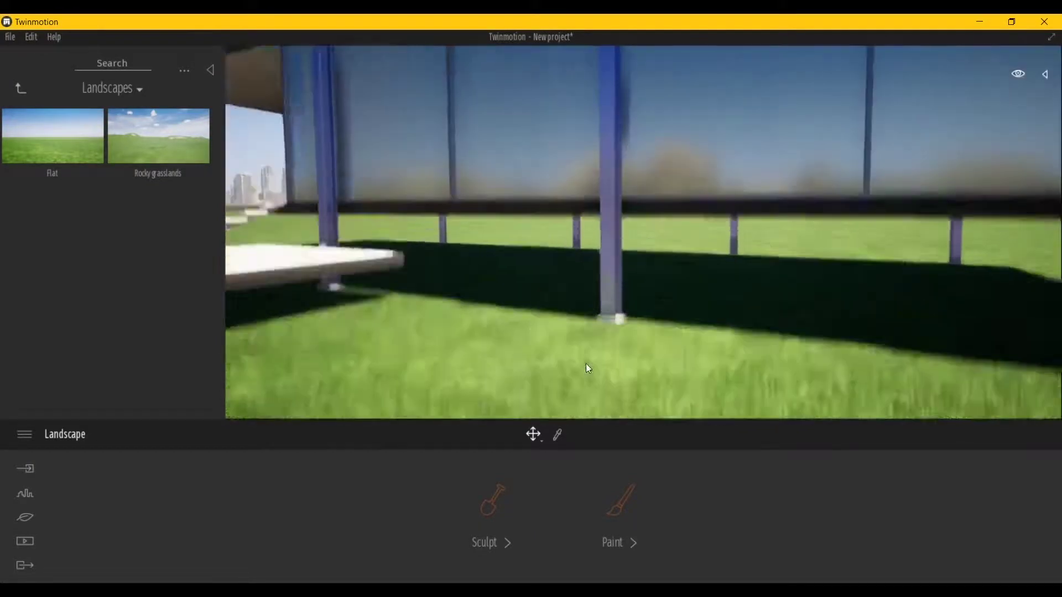
{"action": "scroll", "coordinate": [589, 369], "scroll_direction": "down", "scroll_amount": 5}
{"action": "left_click", "coordinate": [21, 90]}
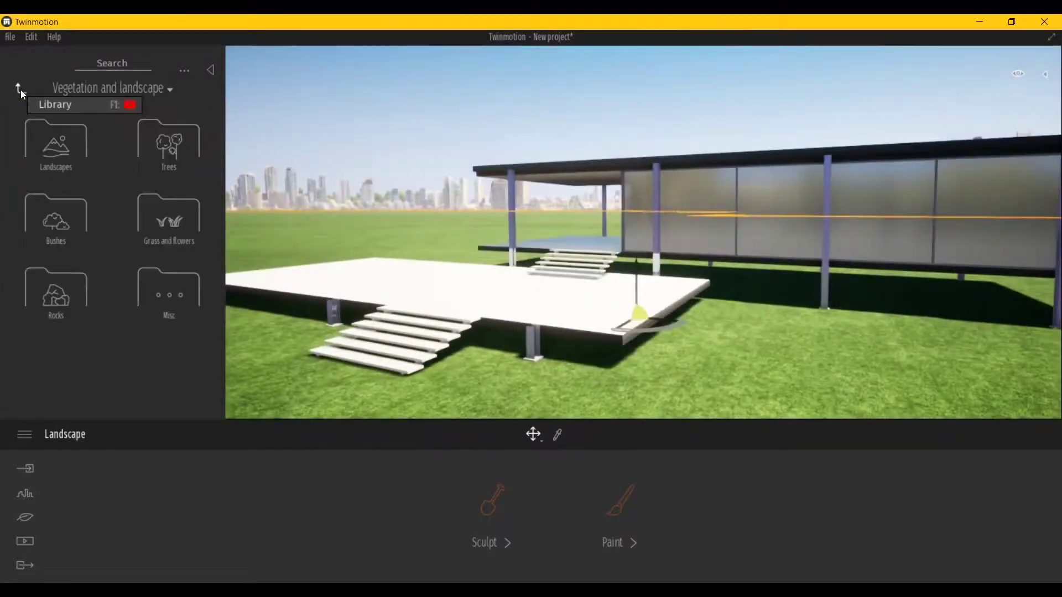
Step: Replace the city skyline background with the Countryside picture, rotated to 125°
{"action": "left_click", "coordinate": [26, 494]}
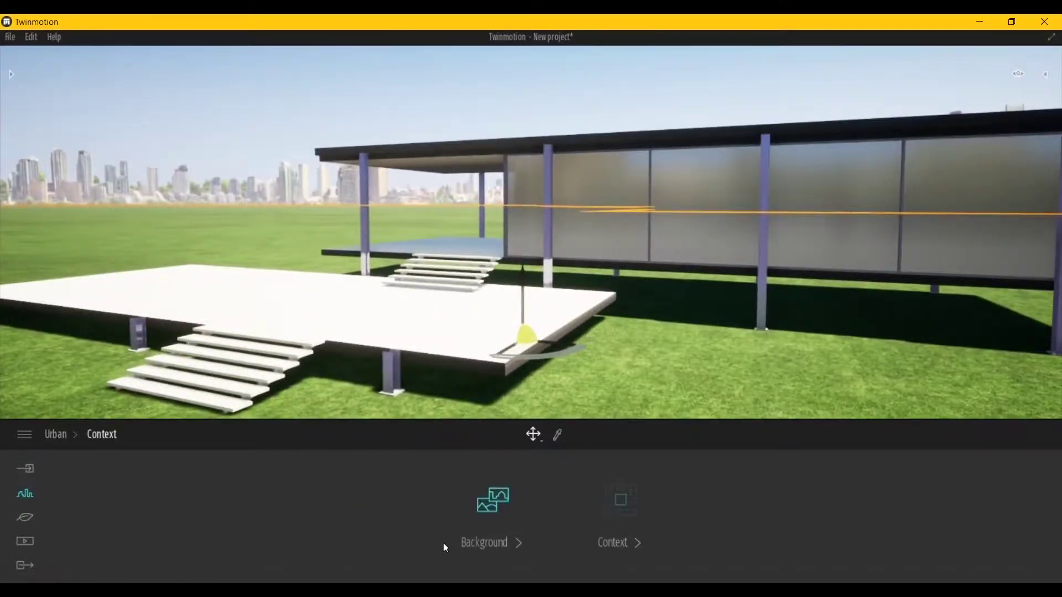
{"action": "left_click", "coordinate": [484, 531]}
{"action": "left_click", "coordinate": [477, 528]}
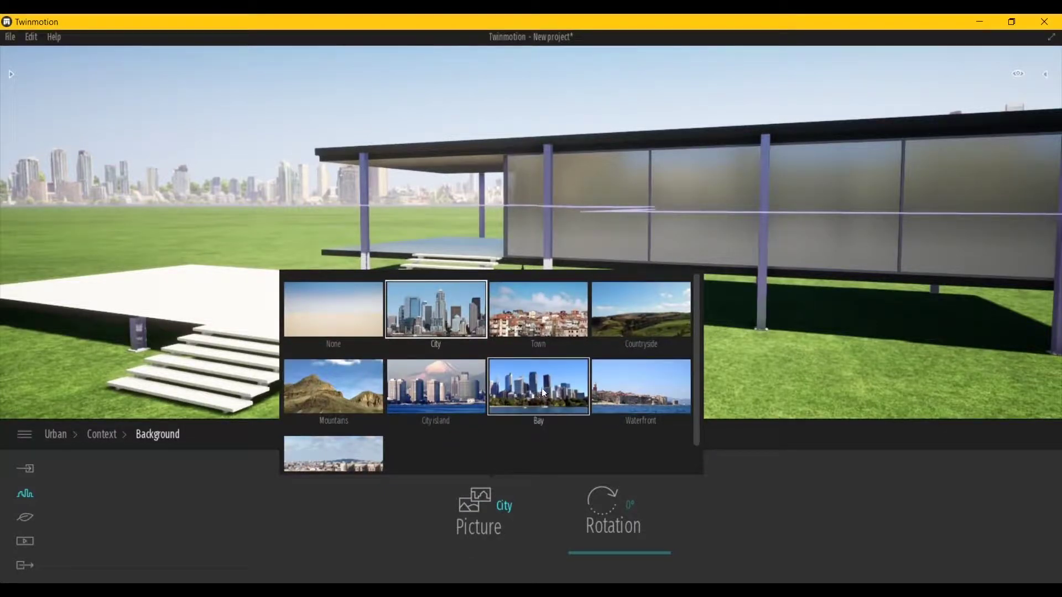
{"action": "left_click", "coordinate": [630, 318]}
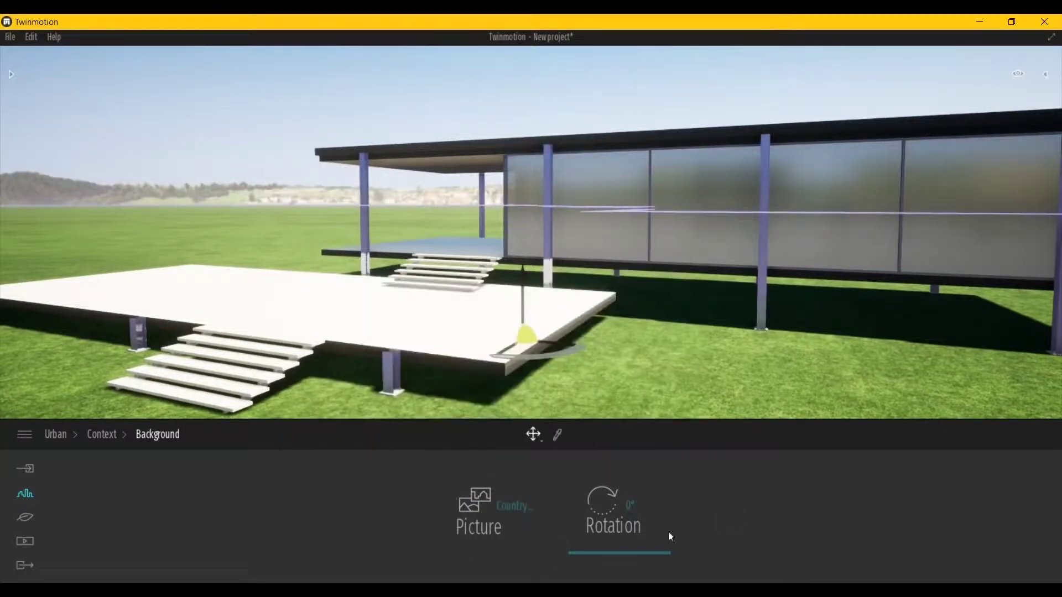
{"action": "mouse_move", "coordinate": [667, 544]}
{"action": "left_mouse_down"}
{"action": "mouse_move", "coordinate": [630, 545]}
{"action": "mouse_move", "coordinate": [661, 533]}
{"action": "left_mouse_up"}
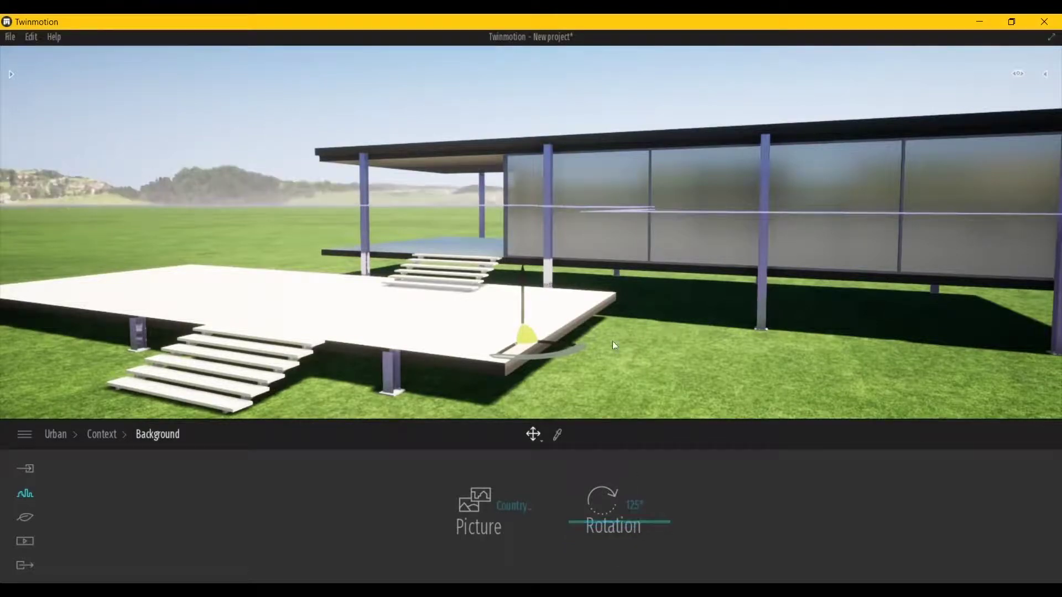
{"action": "scroll", "coordinate": [598, 297], "scroll_direction": "down", "scroll_amount": 3}
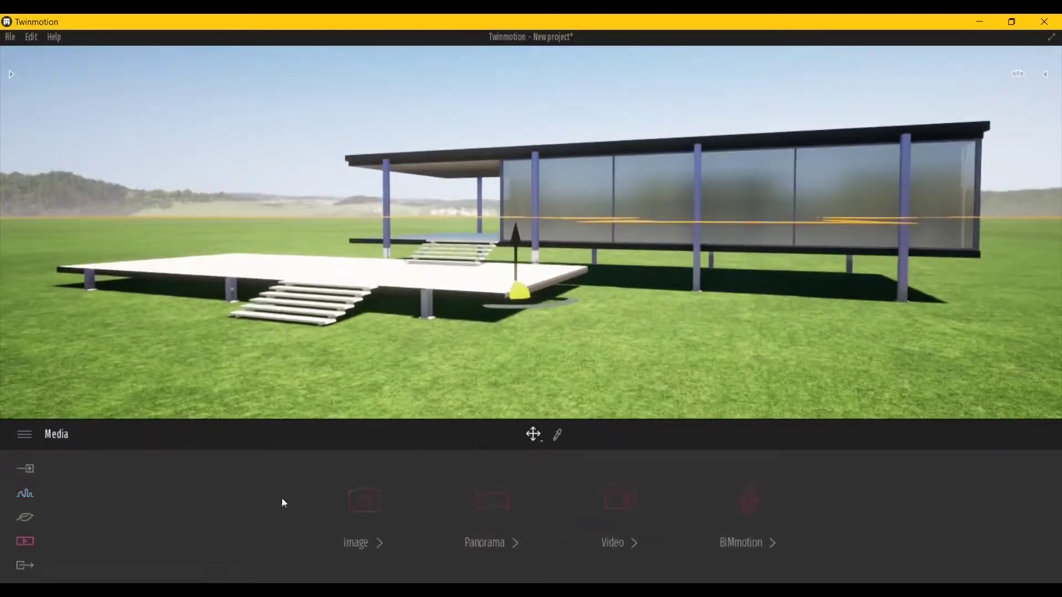
Step: Create the Image 01 shot and widen its camera field of view to 88
{"action": "left_click", "coordinate": [143, 510]}
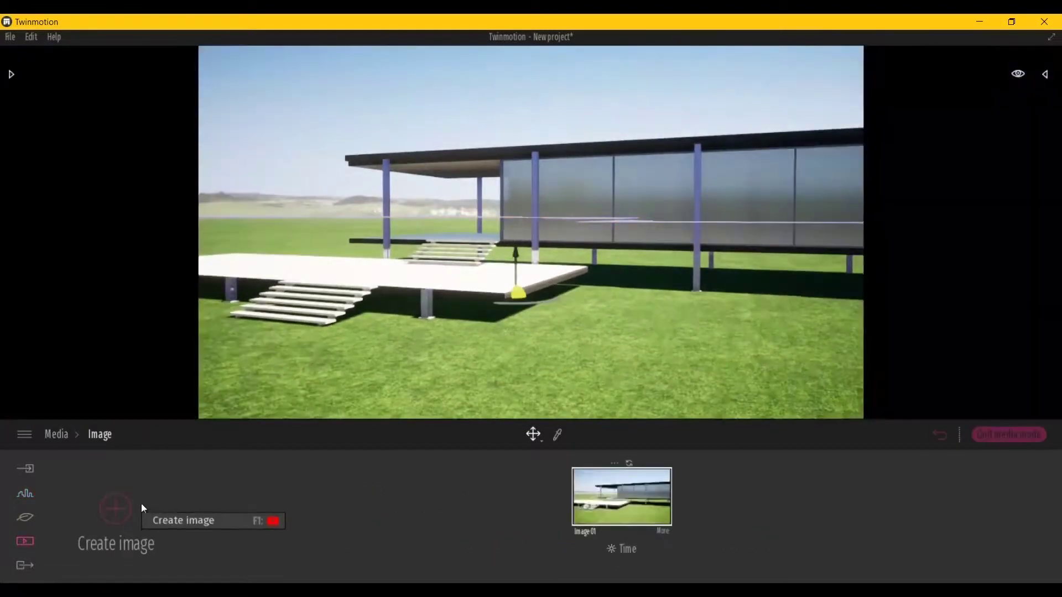
{"action": "left_click", "coordinate": [666, 534]}
{"action": "left_click", "coordinate": [181, 549]}
{"action": "left_click_drag", "start_coordinate": [421, 533], "coordinate": [423, 512]}
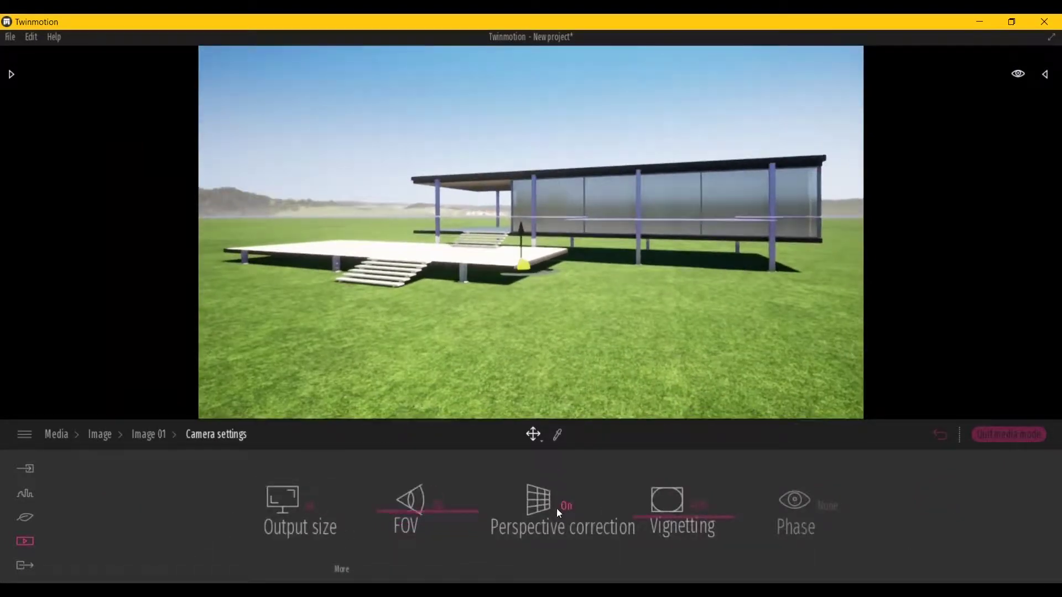
{"action": "scroll", "coordinate": [551, 344], "scroll_direction": "up", "scroll_amount": 2}
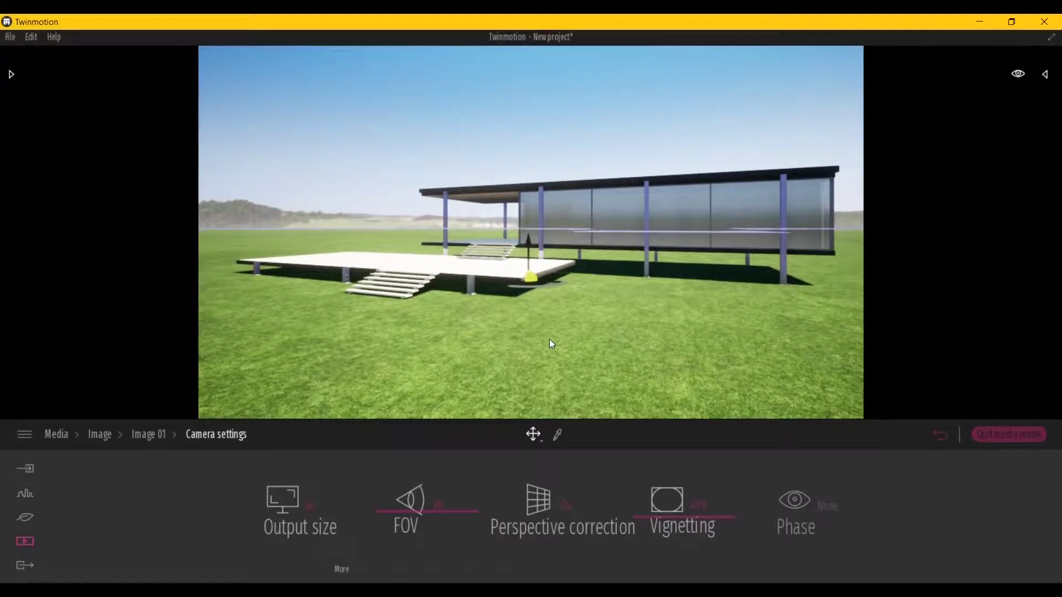
{"action": "scroll", "coordinate": [550, 341], "scroll_direction": "up", "scroll_amount": 2}
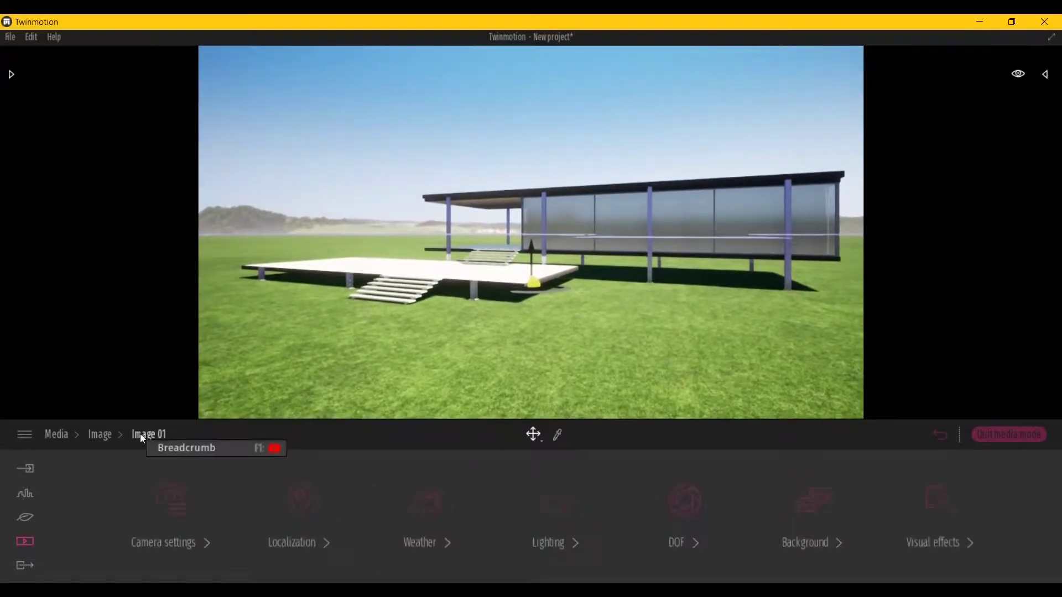
Step: Adjust Image 01's time of day, update it to the current view, and return to free view
{"action": "left_click", "coordinate": [560, 545]}
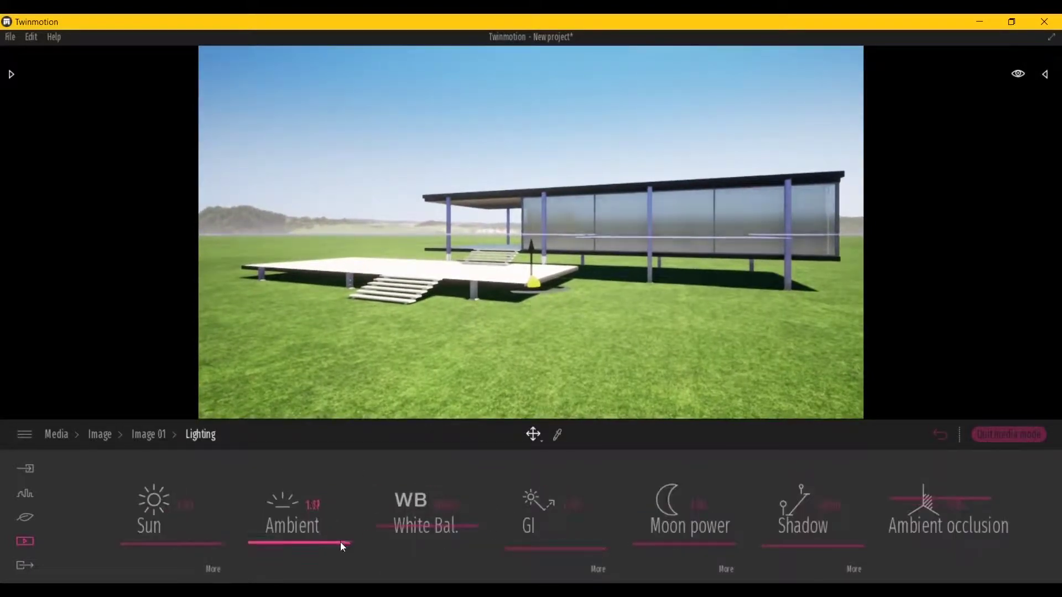
{"action": "left_click", "coordinate": [190, 442]}
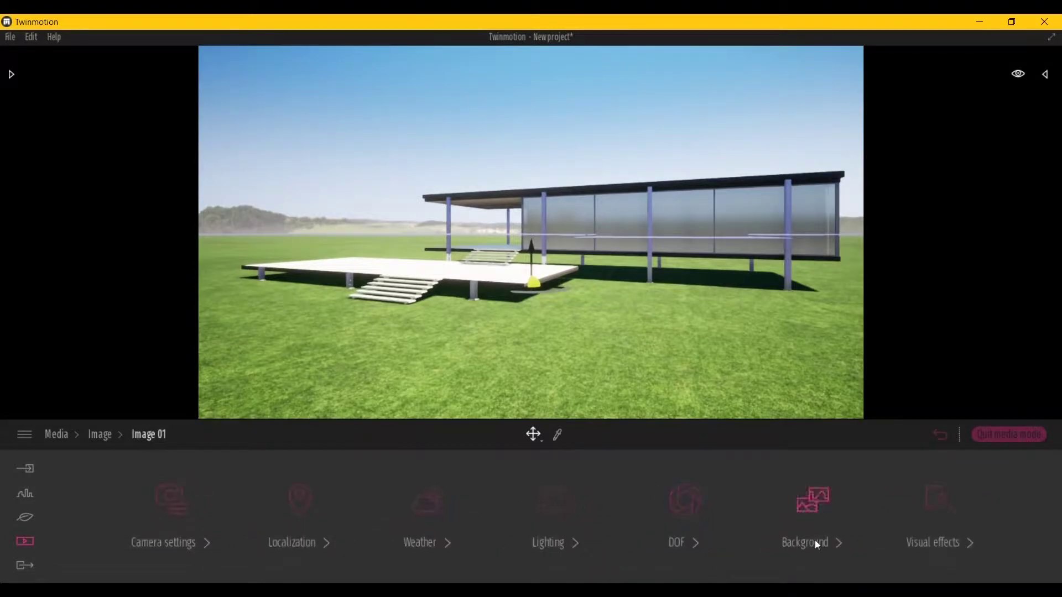
{"action": "left_click", "coordinate": [100, 434]}
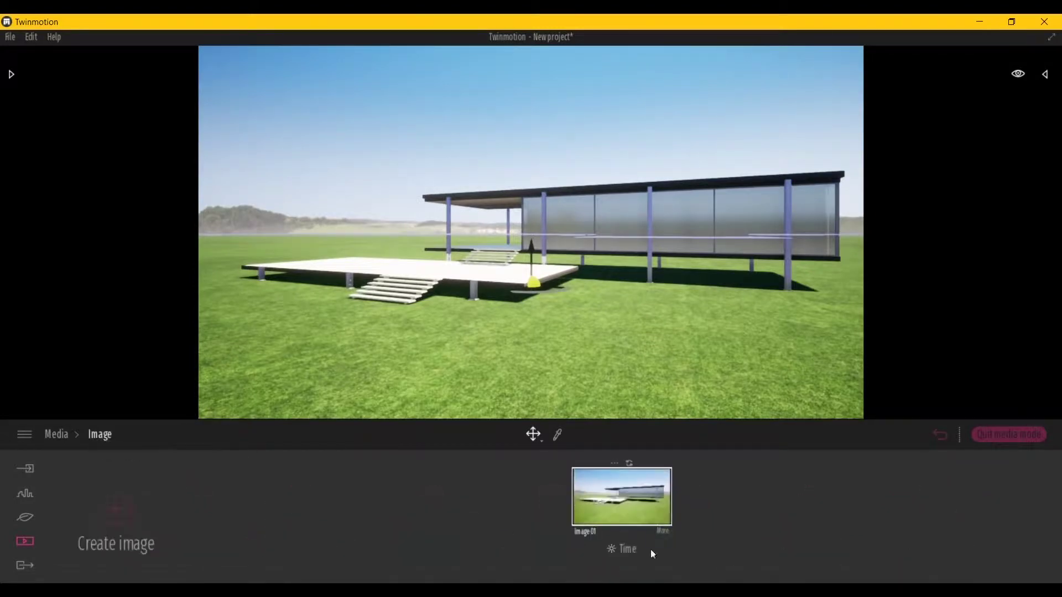
{"action": "mouse_move", "coordinate": [612, 460]}
{"action": "left_mouse_down"}
{"action": "mouse_move", "coordinate": [611, 491]}
{"action": "mouse_move", "coordinate": [616, 472]}
{"action": "left_mouse_up"}
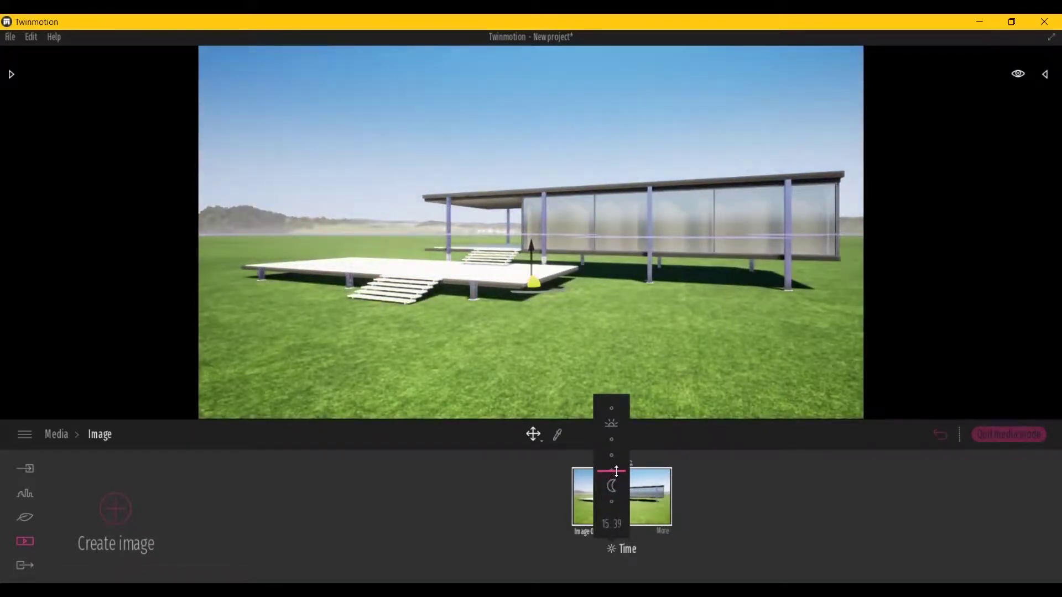
{"action": "left_click", "coordinate": [629, 462]}
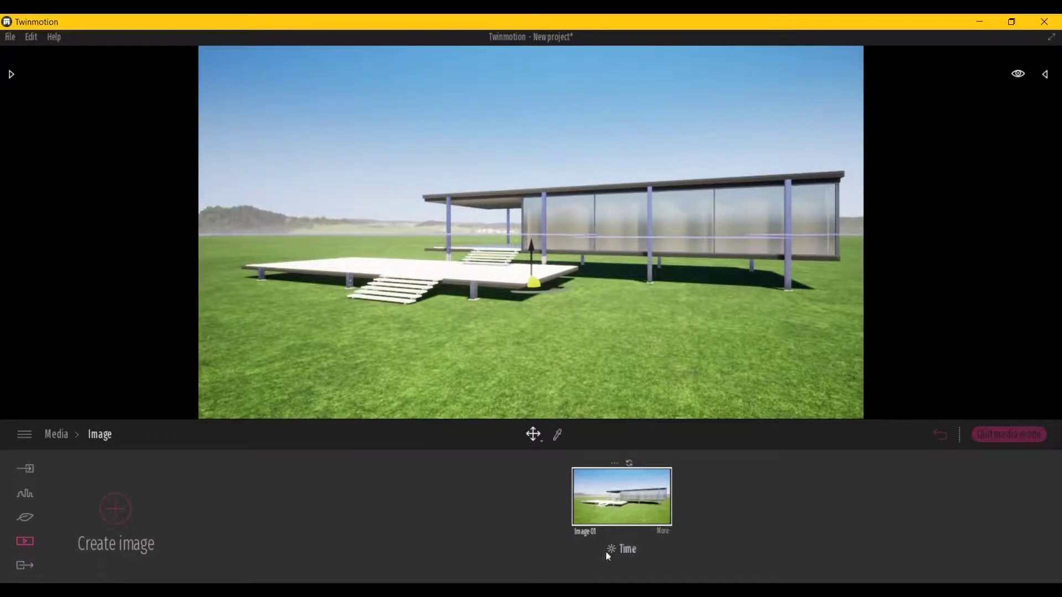
{"action": "left_click", "coordinate": [1009, 434]}
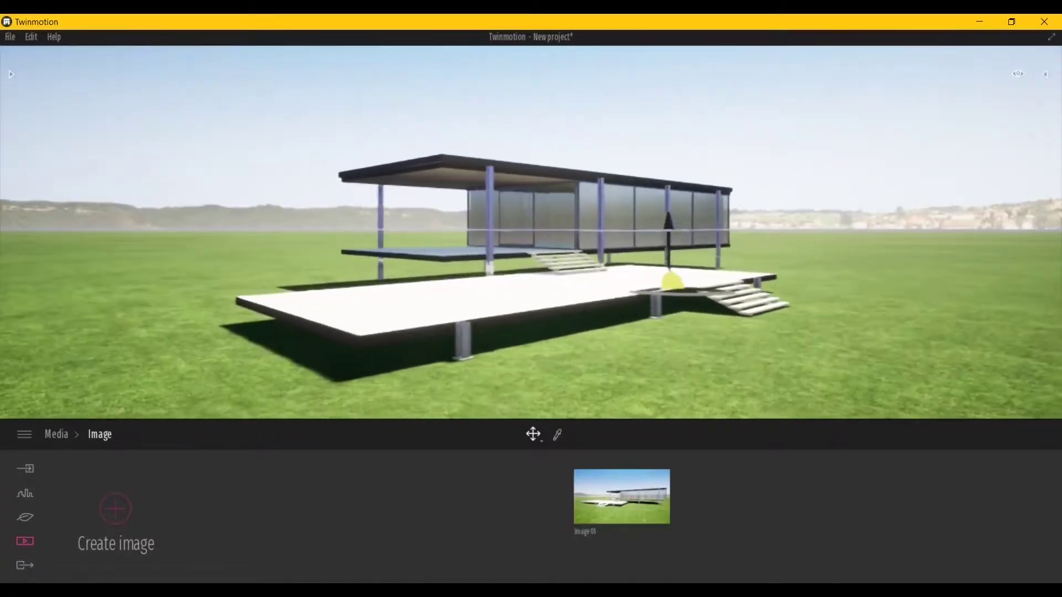
Step: Create Image 02 with a narrower field of view and perspective correction on
{"action": "left_click", "coordinate": [114, 517]}
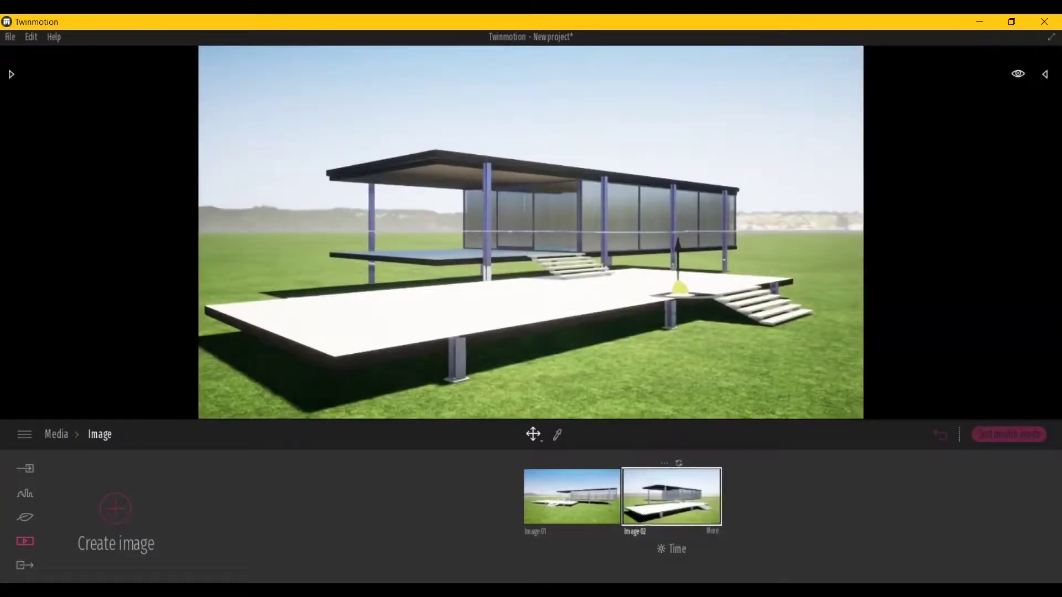
{"action": "left_click", "coordinate": [673, 507]}
{"action": "left_click_drag", "start_coordinate": [412, 527], "coordinate": [424, 528]}
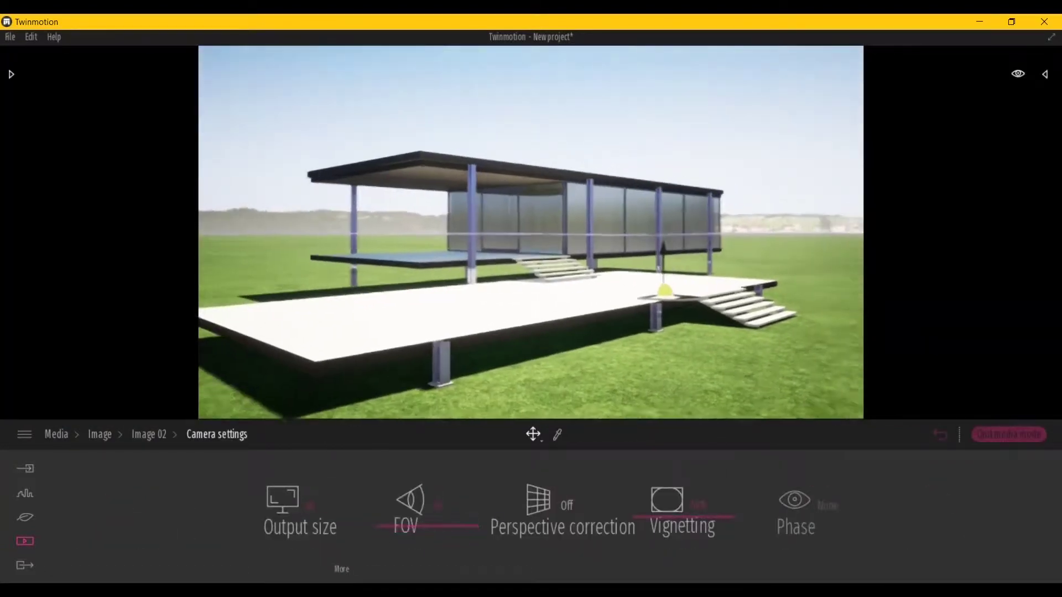
{"action": "left_click_drag", "start_coordinate": [423, 528], "coordinate": [416, 532]}
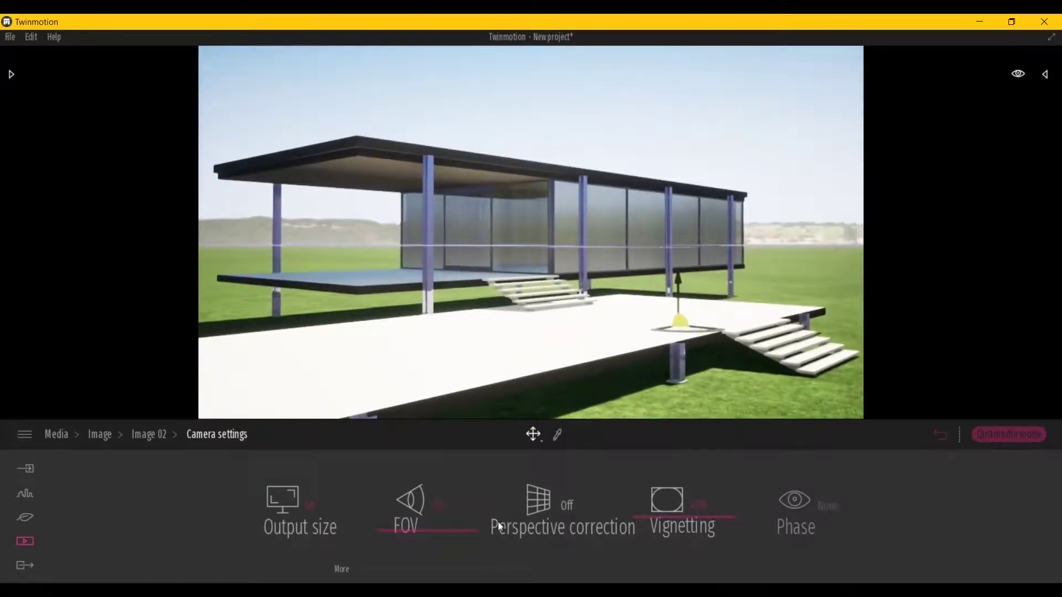
{"action": "left_click", "coordinate": [565, 507]}
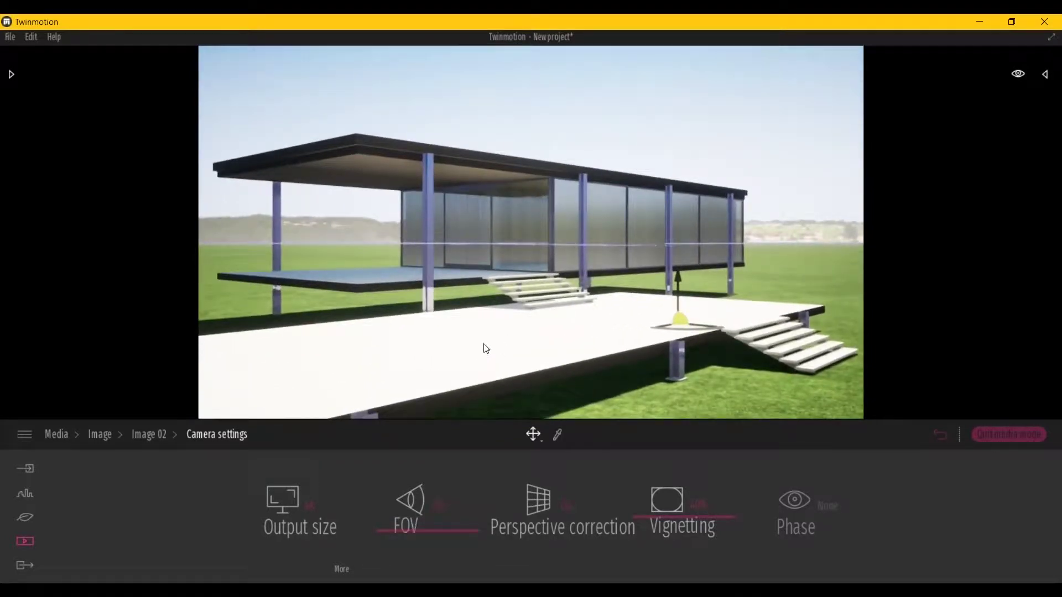
{"action": "left_click", "coordinate": [169, 435]}
Step: Set Image 02's weather to a cloudy sky
{"action": "left_click", "coordinate": [397, 533]}
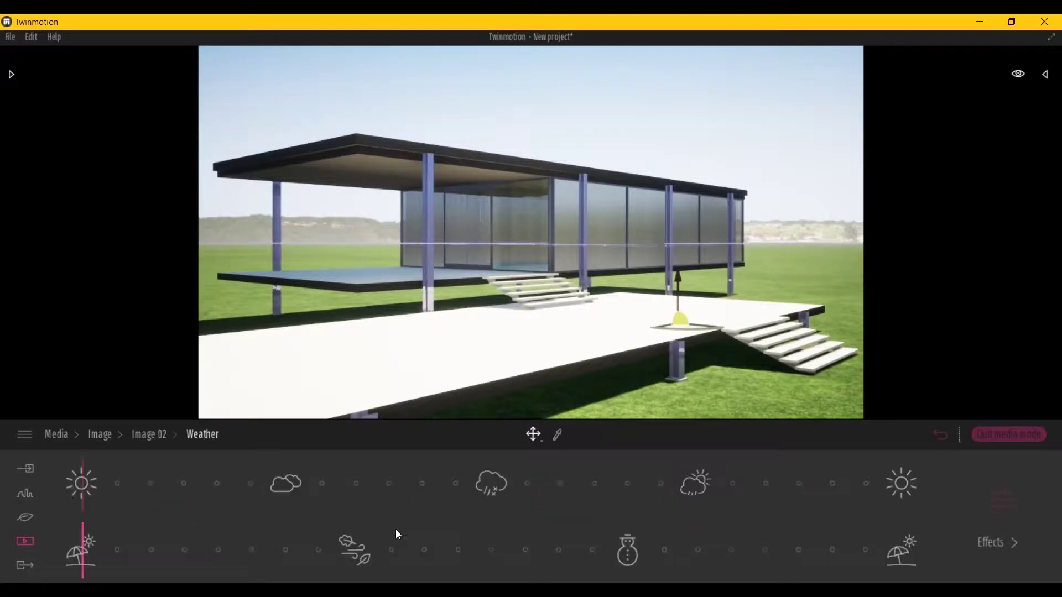
{"action": "left_click_drag", "start_coordinate": [223, 473], "coordinate": [269, 475]}
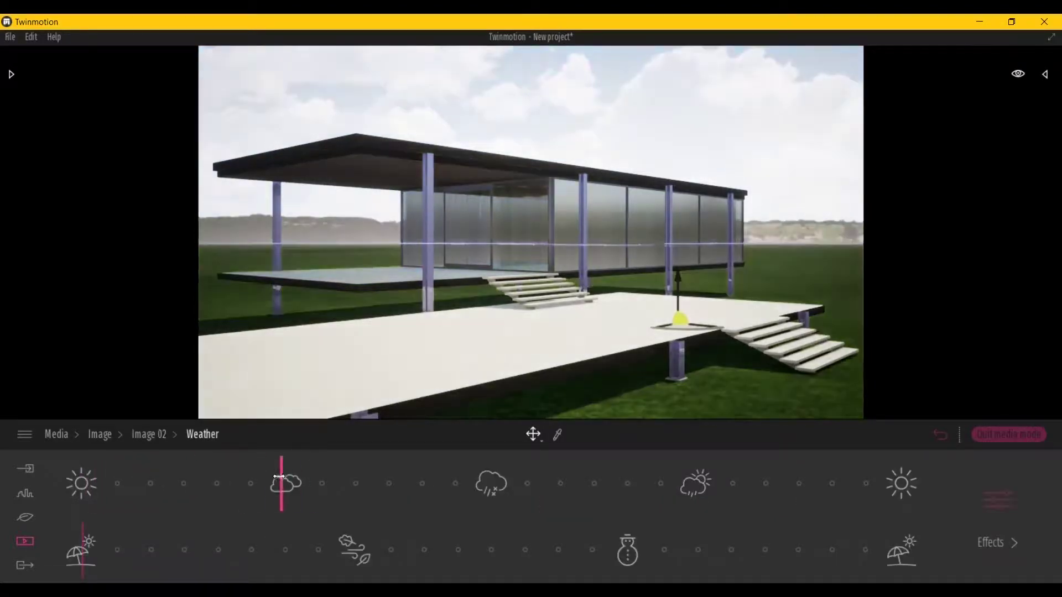
{"action": "left_click", "coordinate": [100, 435]}
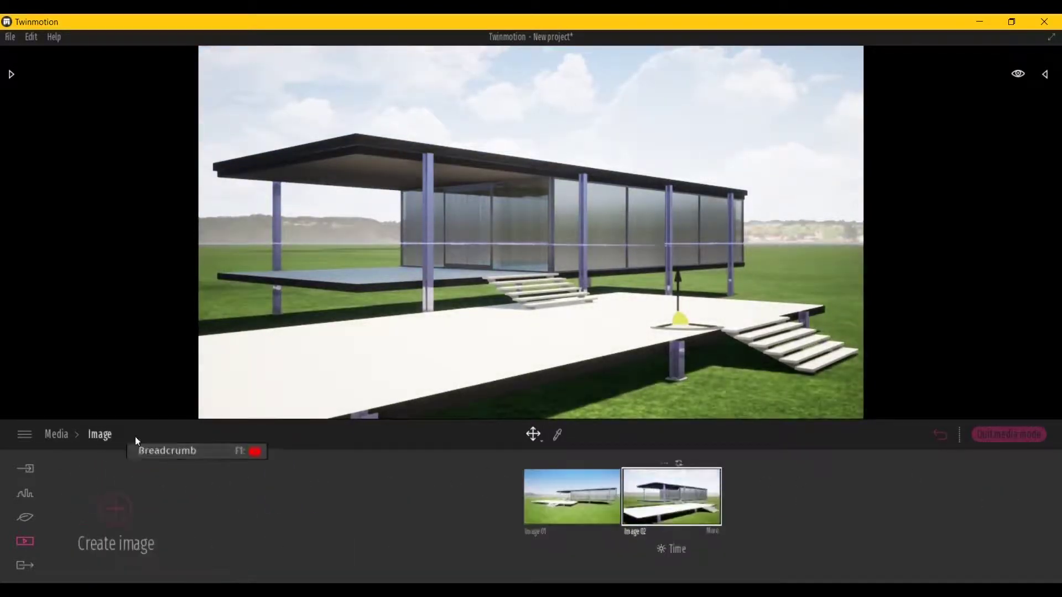
{"action": "left_click", "coordinate": [704, 536]}
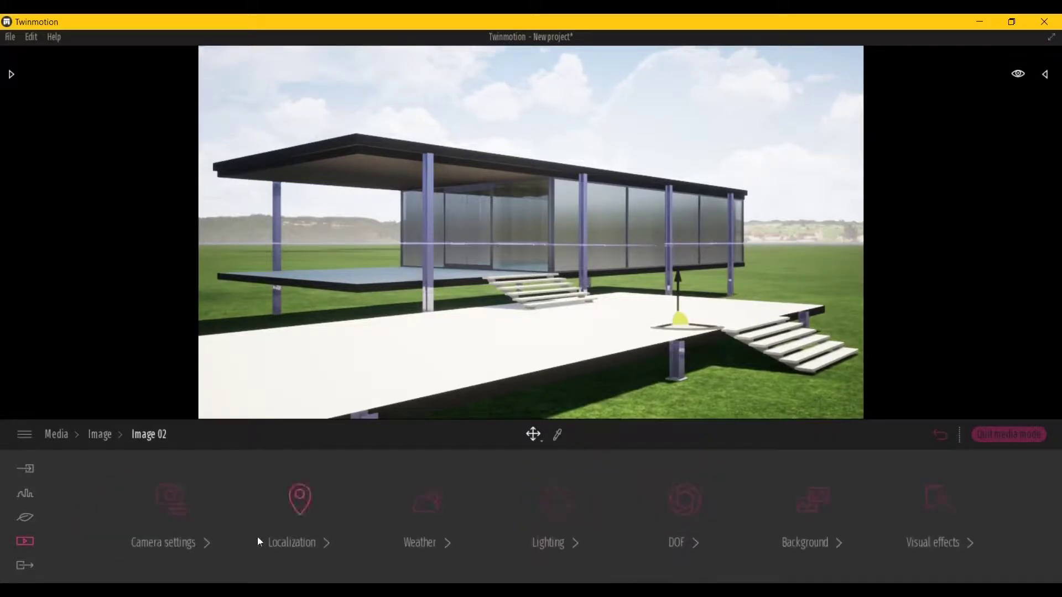
{"action": "left_click", "coordinate": [171, 514]}
{"action": "left_click", "coordinate": [152, 435]}
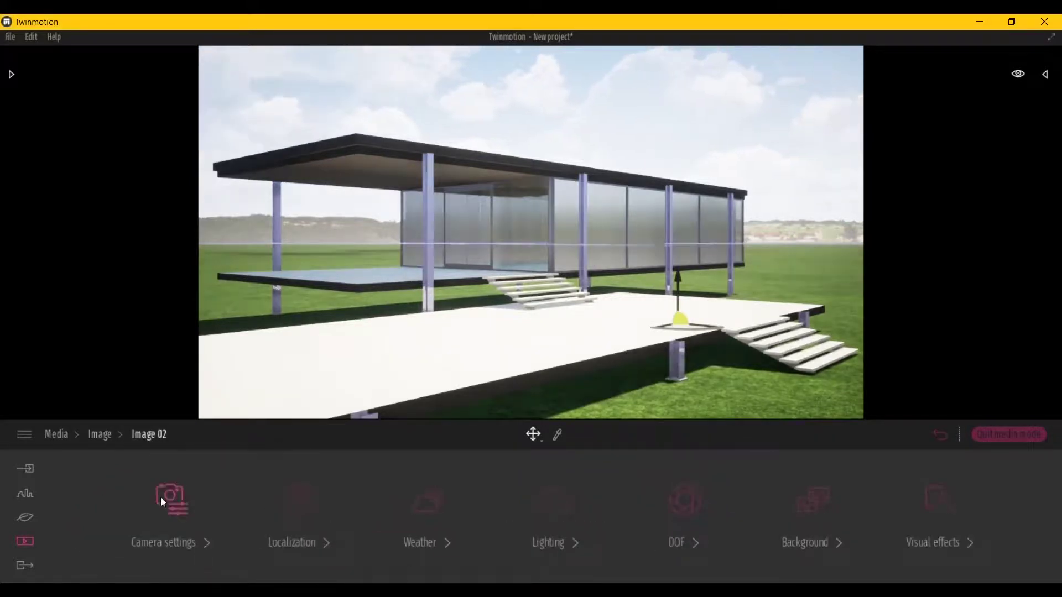
Step: Refine Image 02's field of view and framing, set mid-afternoon light, and exit media mode
{"action": "left_click", "coordinate": [169, 499]}
{"action": "left_click_drag", "start_coordinate": [407, 522], "coordinate": [407, 531]}
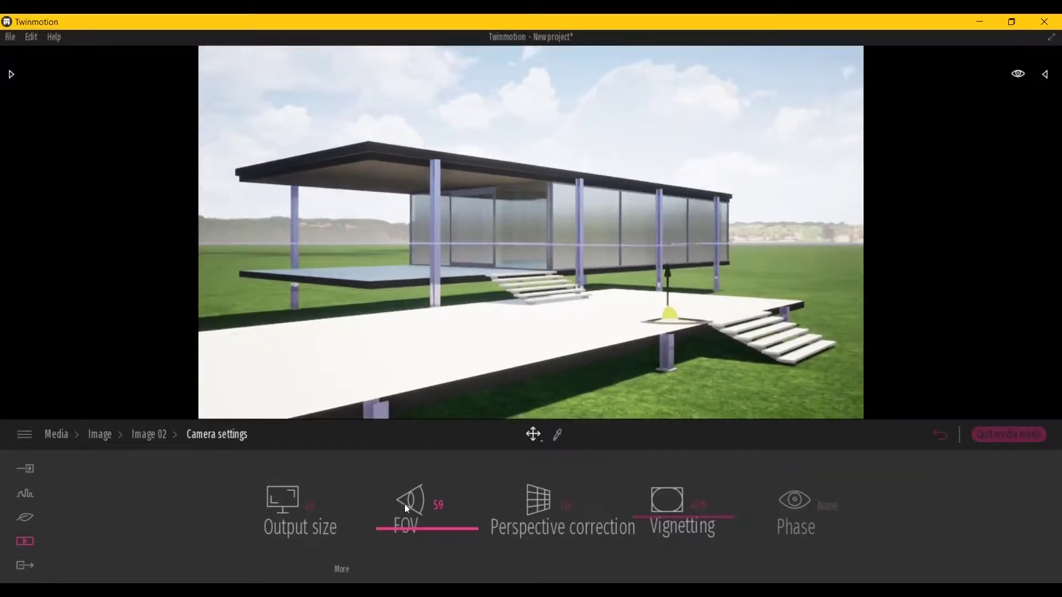
{"action": "left_click_drag", "start_coordinate": [442, 343], "coordinate": [428, 342]}
{"action": "key", "text": "Escape"}
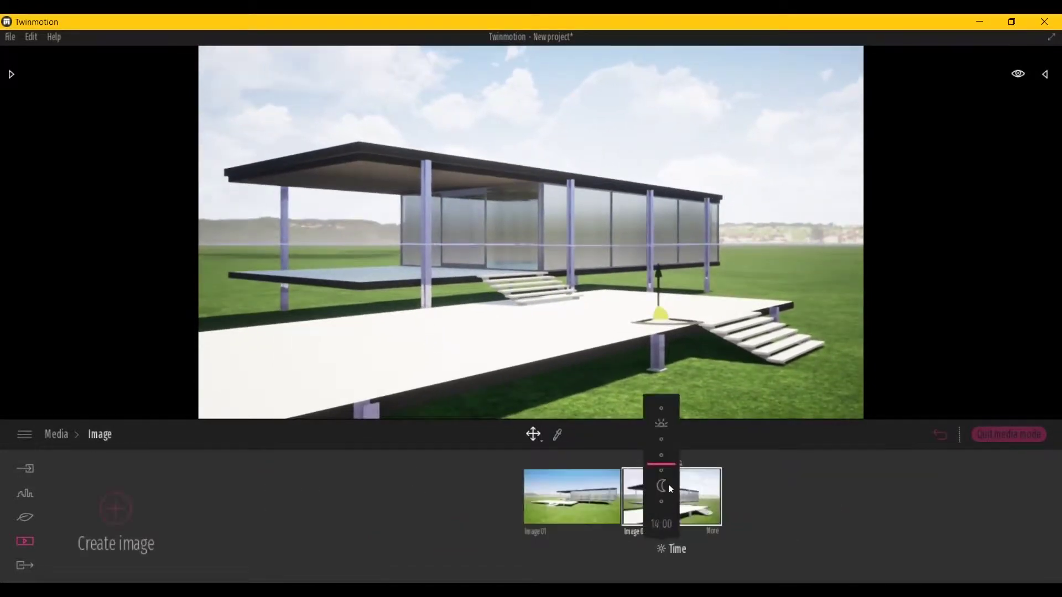
{"action": "mouse_move", "coordinate": [661, 467]}
{"action": "left_mouse_down"}
{"action": "mouse_move", "coordinate": [659, 486]}
{"action": "mouse_move", "coordinate": [662, 470]}
{"action": "left_mouse_up"}
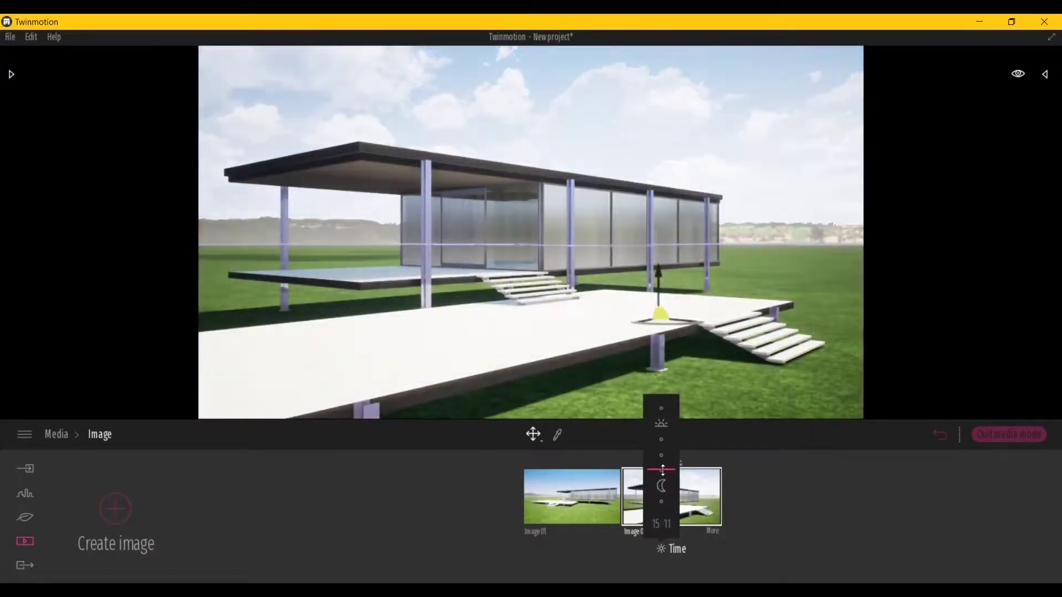
{"action": "left_click", "coordinate": [976, 437]}
{"action": "scroll", "coordinate": [688, 333], "scroll_direction": "up", "scroll_amount": 5}
Step: Apply the Slightly worn silver metal material to the steel column
{"action": "scroll", "coordinate": [730, 302], "scroll_direction": "up", "scroll_amount": 3}
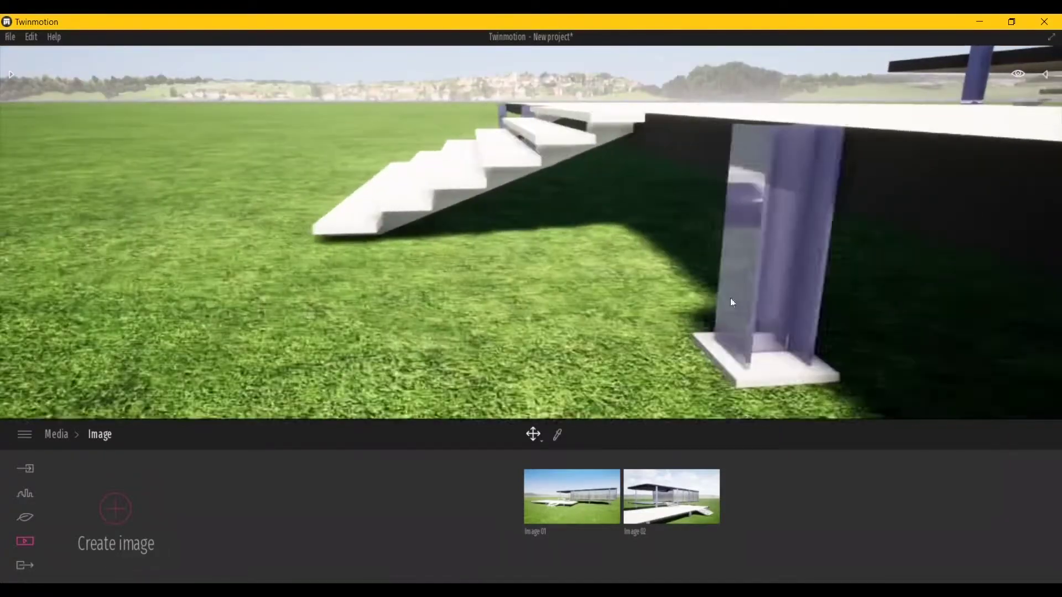
{"action": "left_click_drag", "start_coordinate": [731, 302], "coordinate": [268, 343]}
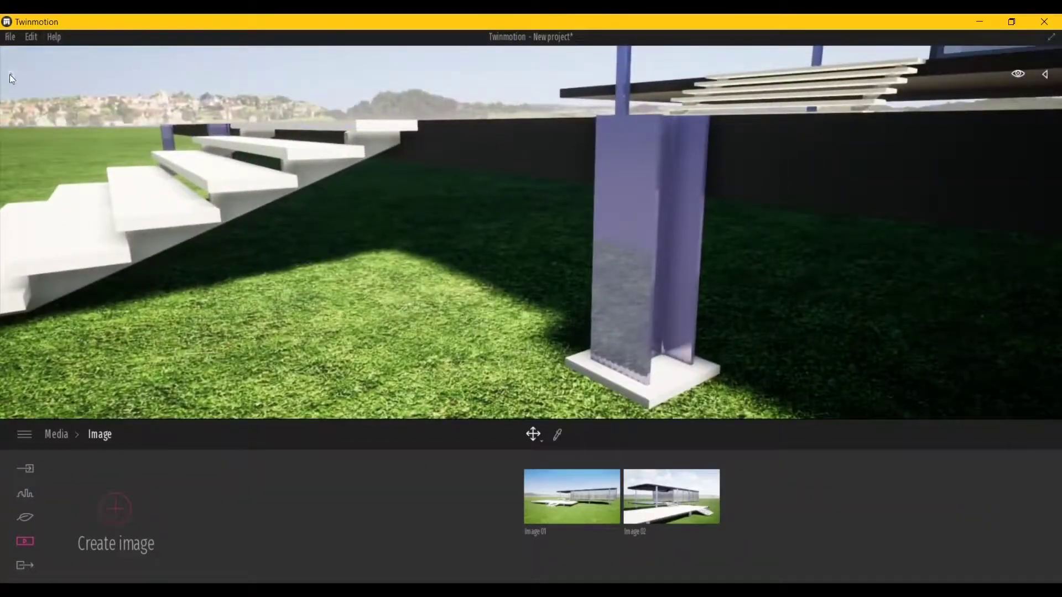
{"action": "left_click", "coordinate": [10, 77]}
{"action": "left_click", "coordinate": [52, 146]}
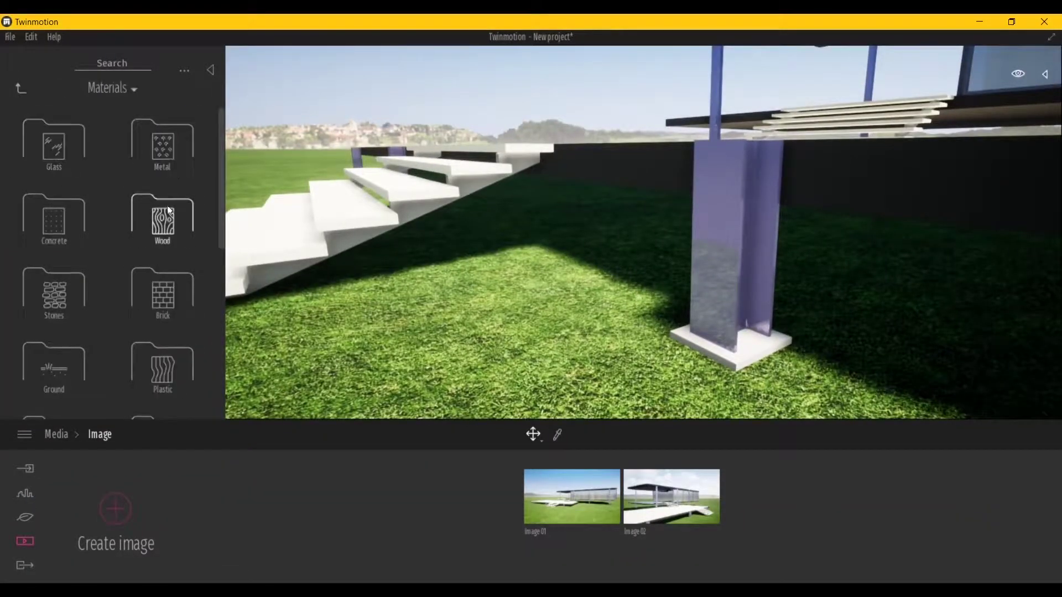
{"action": "left_click", "coordinate": [169, 160]}
{"action": "scroll", "coordinate": [157, 287], "scroll_direction": "down", "scroll_amount": 2}
{"action": "scroll", "coordinate": [157, 287], "scroll_direction": "down", "scroll_amount": 1}
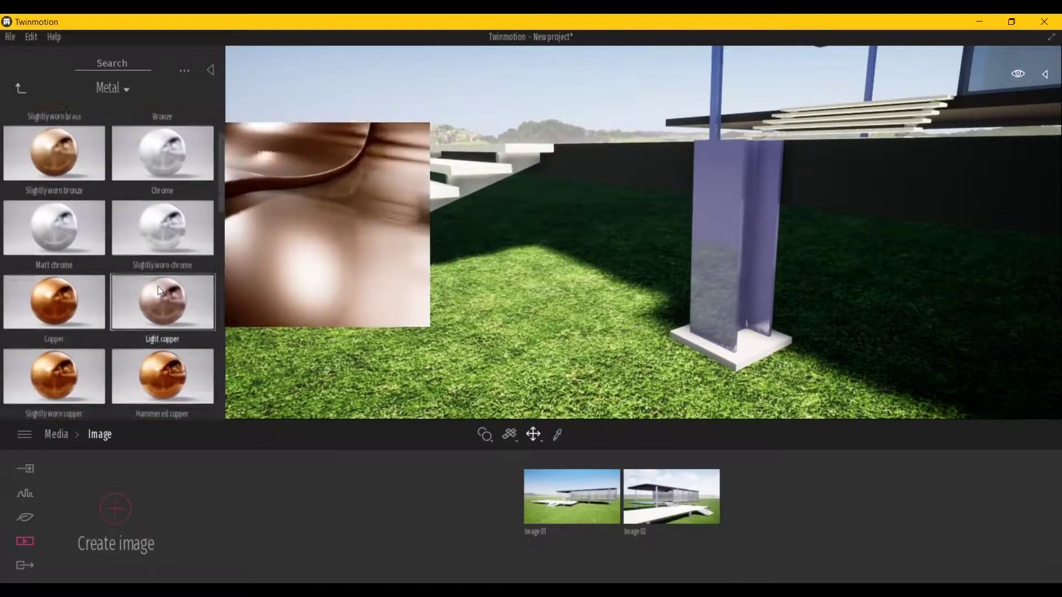
{"action": "scroll", "coordinate": [158, 287], "scroll_direction": "down", "scroll_amount": 2}
{"action": "scroll", "coordinate": [159, 287], "scroll_direction": "down", "scroll_amount": 1}
{"action": "scroll", "coordinate": [159, 287], "scroll_direction": "down", "scroll_amount": 2}
{"action": "scroll", "coordinate": [159, 288], "scroll_direction": "down", "scroll_amount": 1}
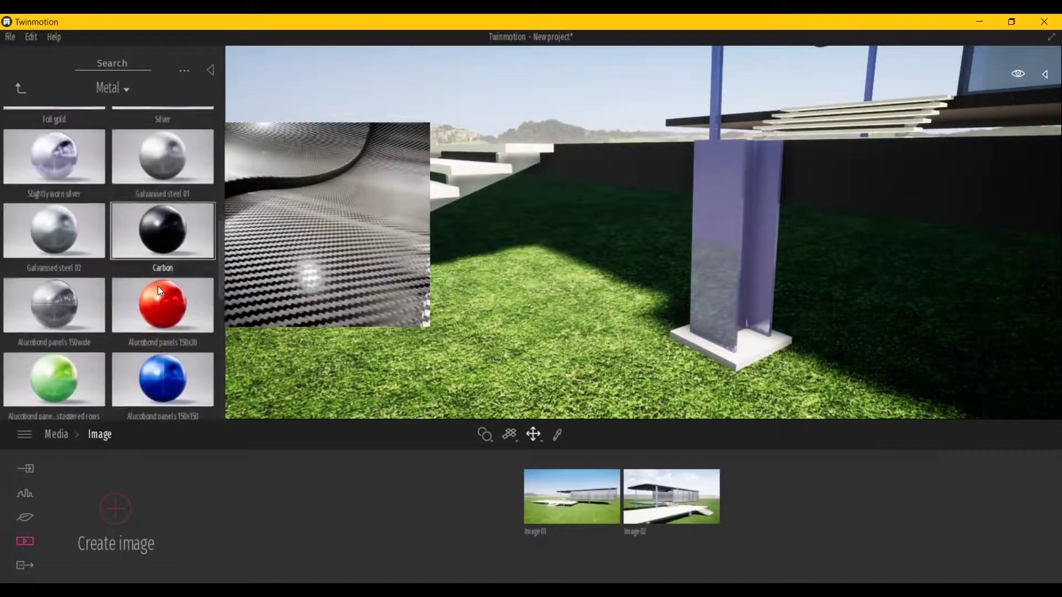
{"action": "scroll", "coordinate": [159, 287], "scroll_direction": "down", "scroll_amount": 2}
{"action": "scroll", "coordinate": [158, 288], "scroll_direction": "down", "scroll_amount": 2}
{"action": "scroll", "coordinate": [159, 288], "scroll_direction": "down", "scroll_amount": 2}
{"action": "scroll", "coordinate": [158, 287], "scroll_direction": "down", "scroll_amount": 1}
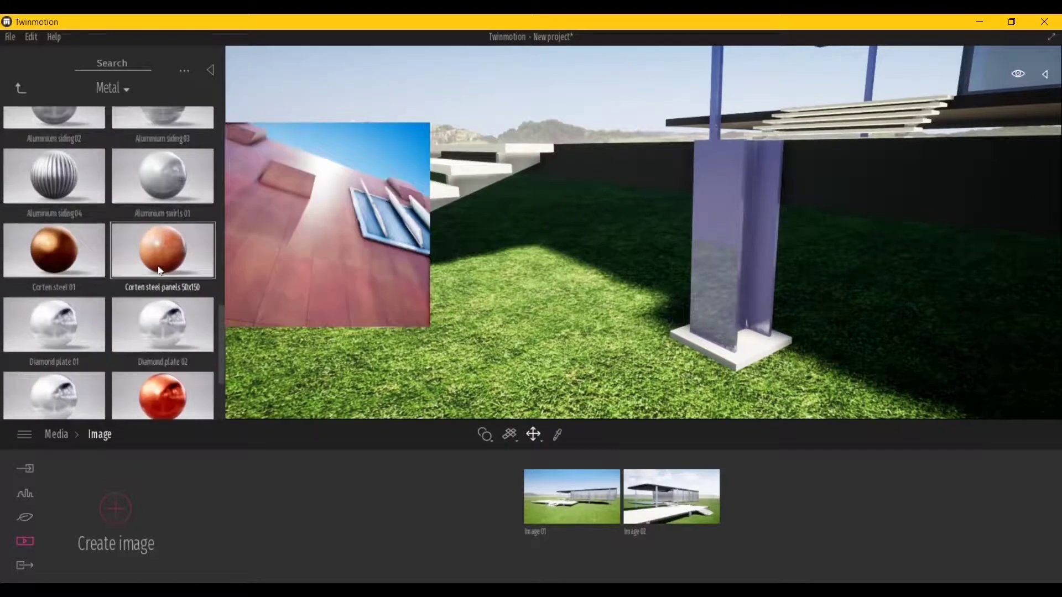
{"action": "scroll", "coordinate": [159, 271], "scroll_direction": "down", "scroll_amount": 2}
{"action": "scroll", "coordinate": [156, 273], "scroll_direction": "down", "scroll_amount": 1}
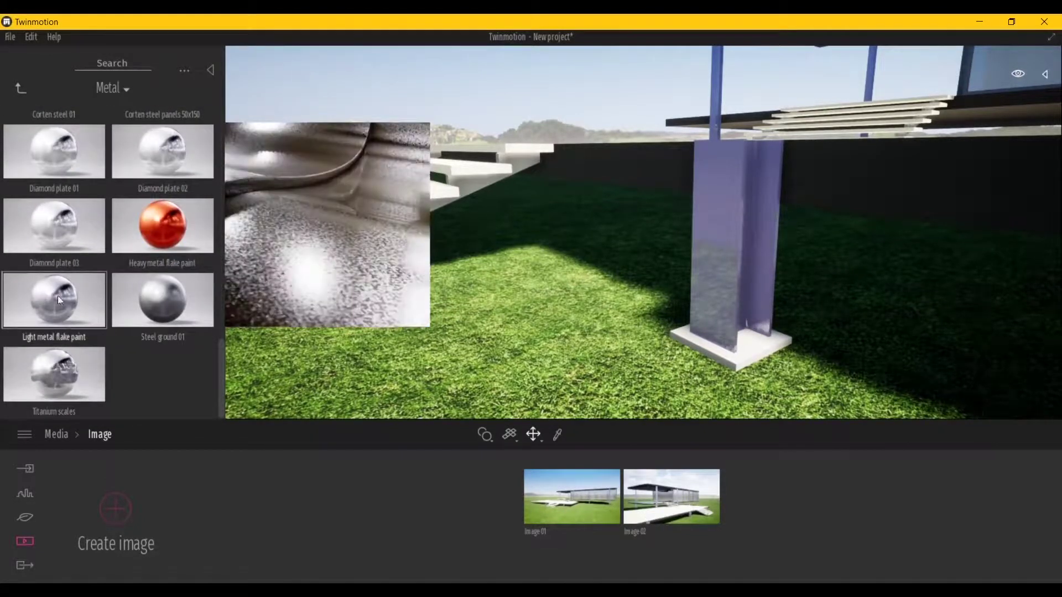
{"action": "scroll", "coordinate": [55, 277], "scroll_direction": "up", "scroll_amount": 2}
{"action": "scroll", "coordinate": [50, 247], "scroll_direction": "up", "scroll_amount": 2}
{"action": "scroll", "coordinate": [49, 247], "scroll_direction": "up", "scroll_amount": 1}
{"action": "scroll", "coordinate": [50, 247], "scroll_direction": "up", "scroll_amount": 1}
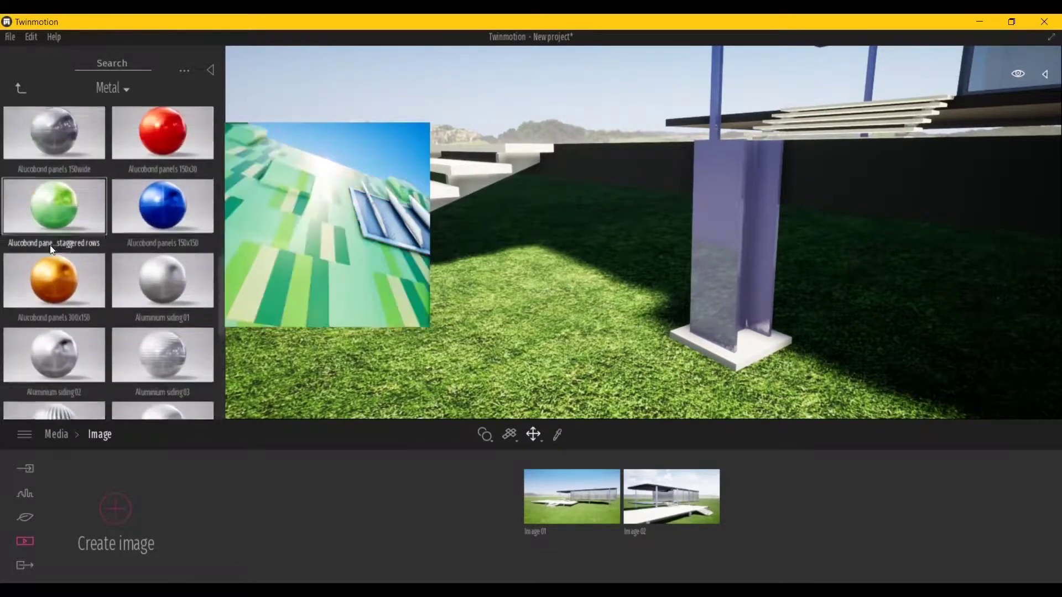
{"action": "scroll", "coordinate": [51, 249], "scroll_direction": "up", "scroll_amount": 3}
{"action": "scroll", "coordinate": [55, 244], "scroll_direction": "up", "scroll_amount": 1}
{"action": "left_click_drag", "start_coordinate": [55, 243], "coordinate": [726, 274]}
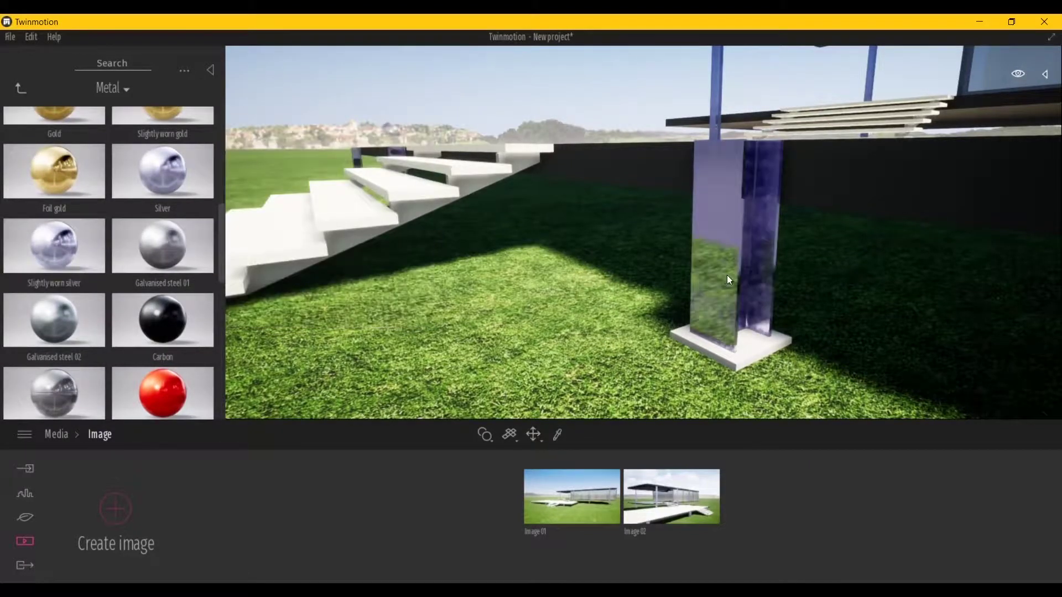
Step: Set the column material to bump 14%, metallicness 25% and reflection 21%
{"action": "left_click", "coordinate": [570, 515]}
{"action": "scroll", "coordinate": [662, 267], "scroll_direction": "up", "scroll_amount": 3}
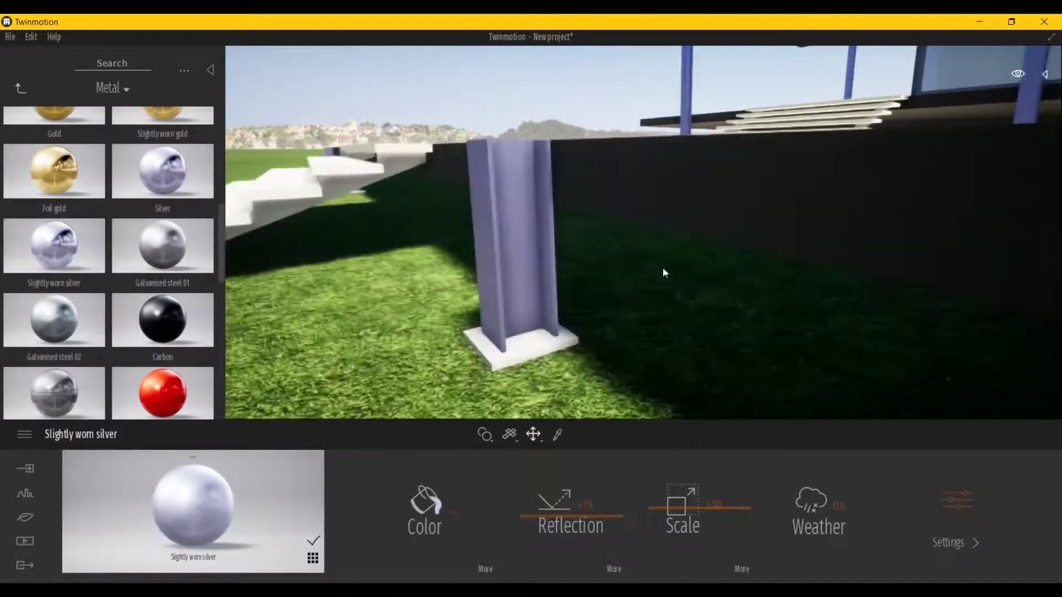
{"action": "scroll", "coordinate": [492, 231], "scroll_direction": "up", "scroll_amount": 3}
{"action": "left_click", "coordinate": [950, 543]}
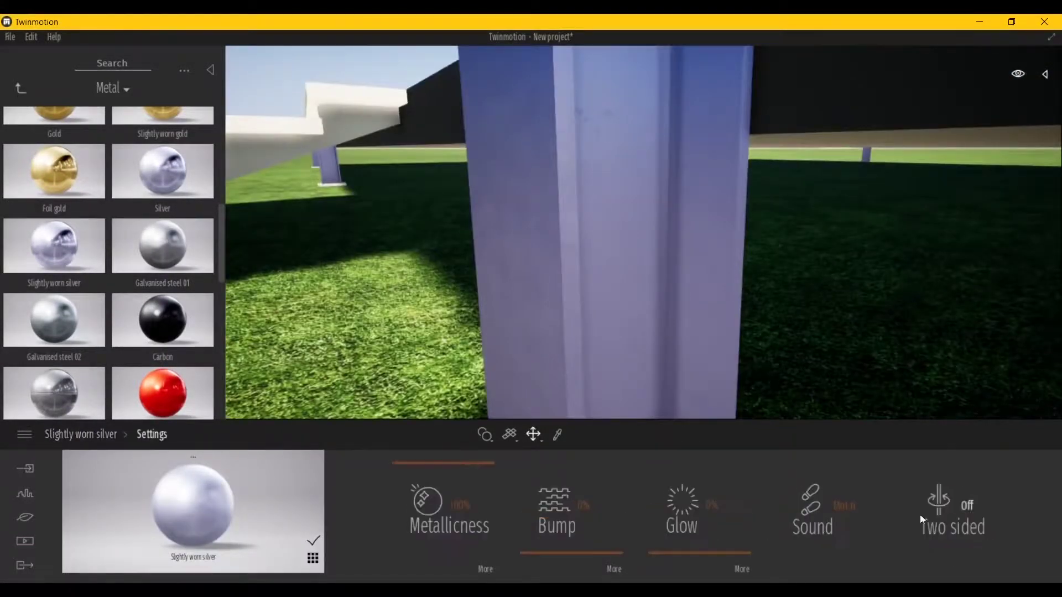
{"action": "left_click_drag", "start_coordinate": [558, 521], "coordinate": [575, 520]}
{"action": "left_click_drag", "start_coordinate": [449, 525], "coordinate": [420, 525]}
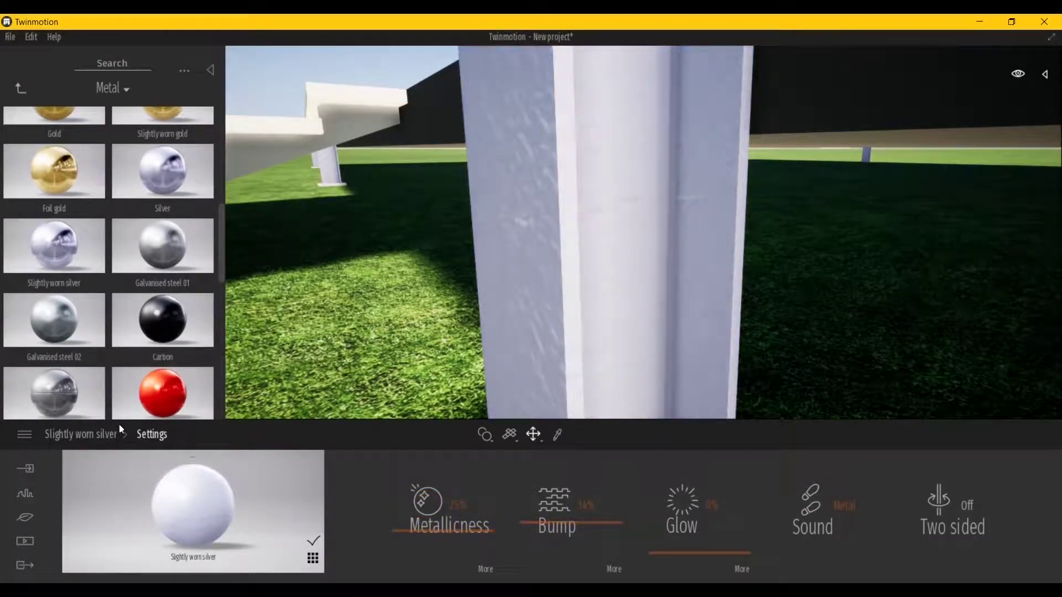
{"action": "left_click", "coordinate": [77, 435]}
{"action": "left_click_drag", "start_coordinate": [557, 534], "coordinate": [502, 533]}
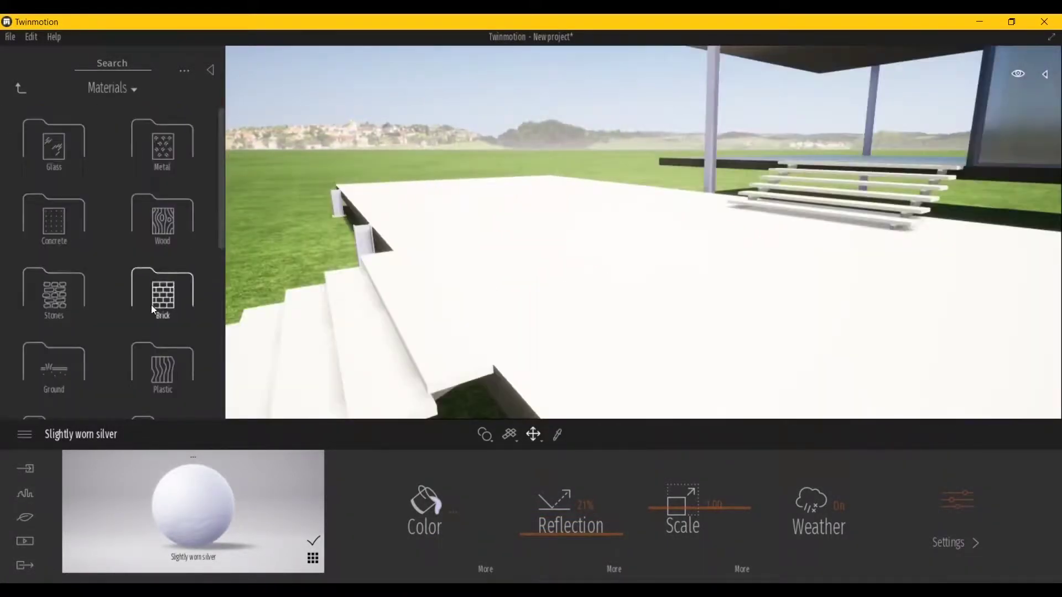
Step: Pave the terrace floor with Concrete tiles 3 at texture scale 10
{"action": "scroll", "coordinate": [151, 304], "scroll_direction": "down", "scroll_amount": 2}
{"action": "scroll", "coordinate": [151, 305], "scroll_direction": "down", "scroll_amount": 2}
{"action": "scroll", "coordinate": [150, 305], "scroll_direction": "down", "scroll_amount": 2}
{"action": "left_click", "coordinate": [159, 312]}
{"action": "mouse_move", "coordinate": [54, 284]}
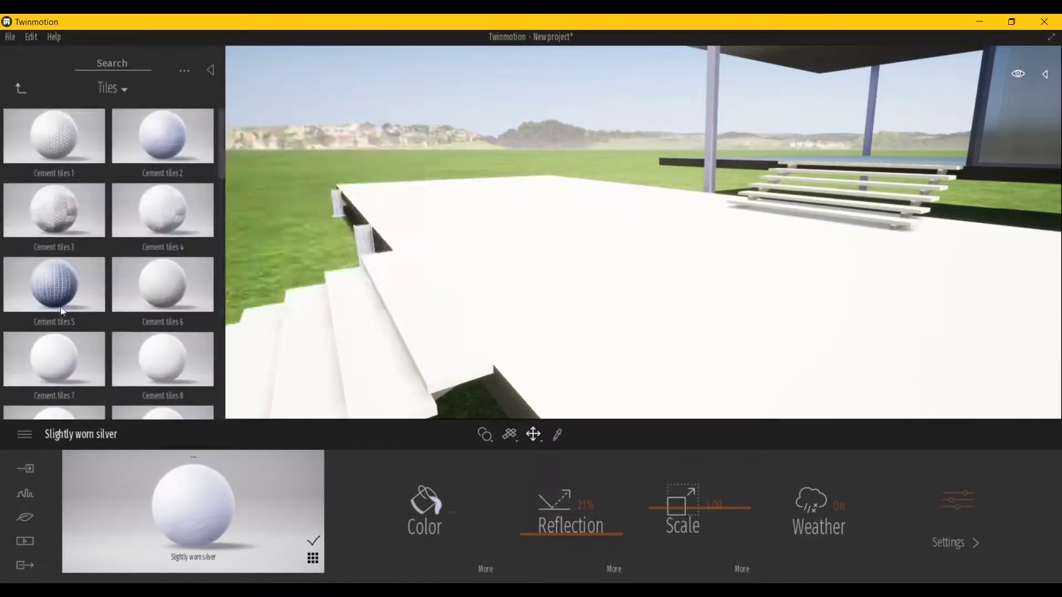
{"action": "scroll", "coordinate": [150, 338], "scroll_direction": "down", "scroll_amount": 3}
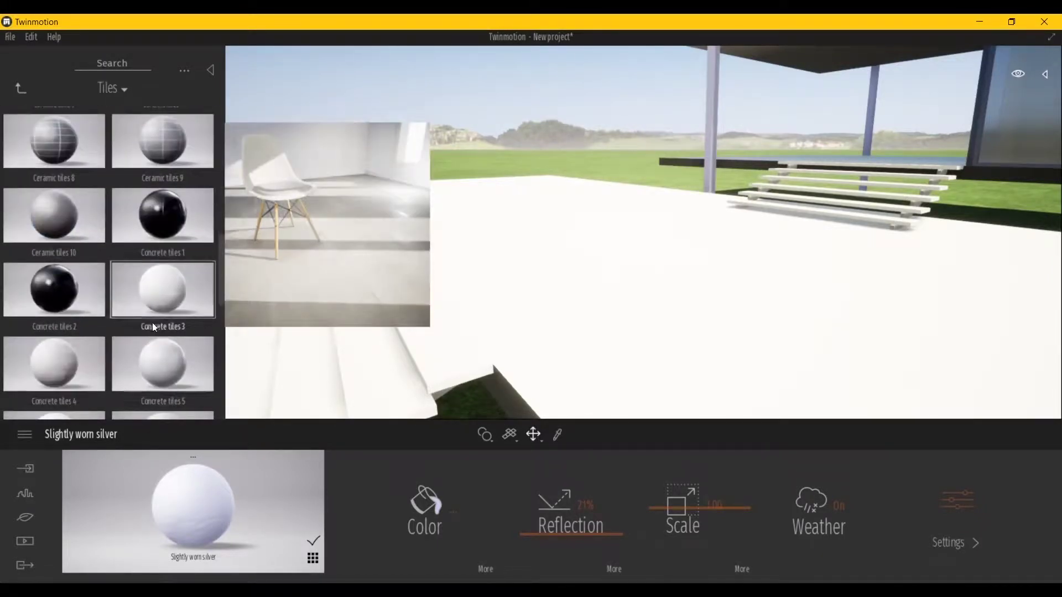
{"action": "left_click_drag", "start_coordinate": [151, 323], "coordinate": [535, 306]}
{"action": "left_click", "coordinate": [714, 504]}
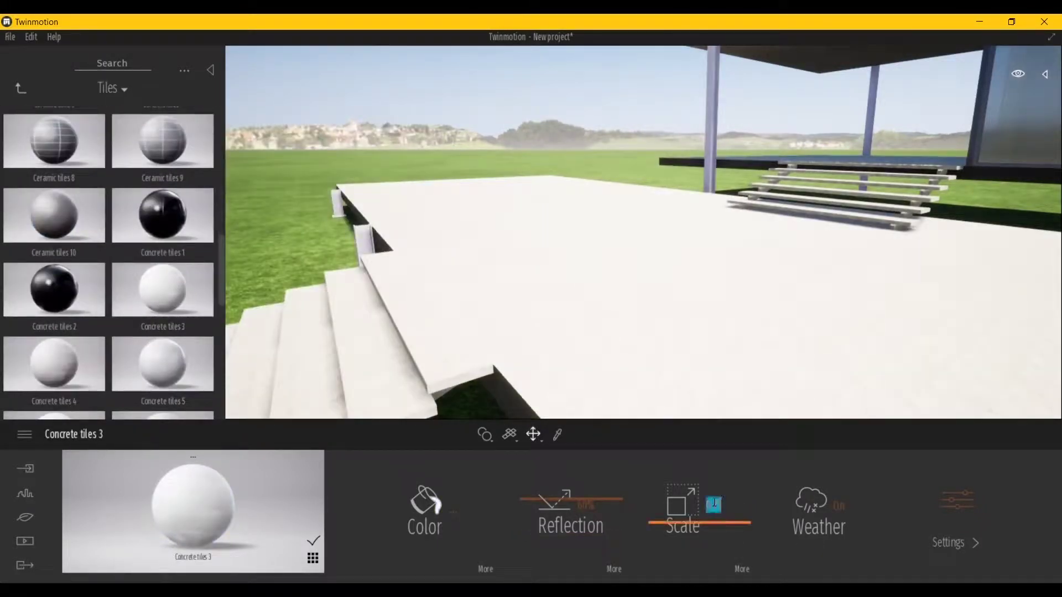
{"action": "type", "text": "5"}
{"action": "key", "text": "Return"}
{"action": "left_click_drag", "start_coordinate": [903, 187], "coordinate": [649, 254]}
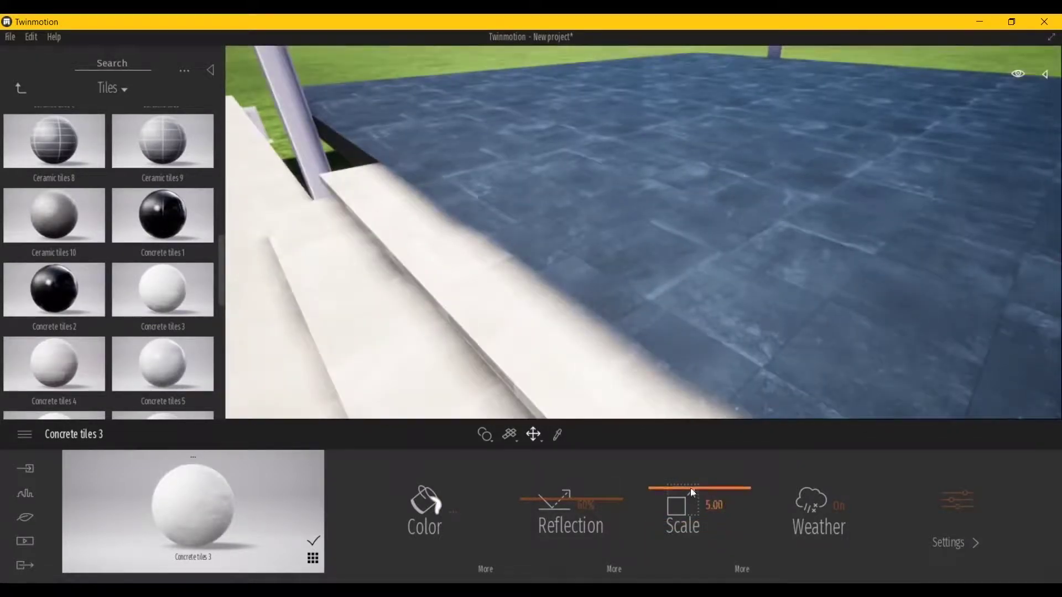
{"action": "left_click_drag", "start_coordinate": [690, 488], "coordinate": [703, 441]}
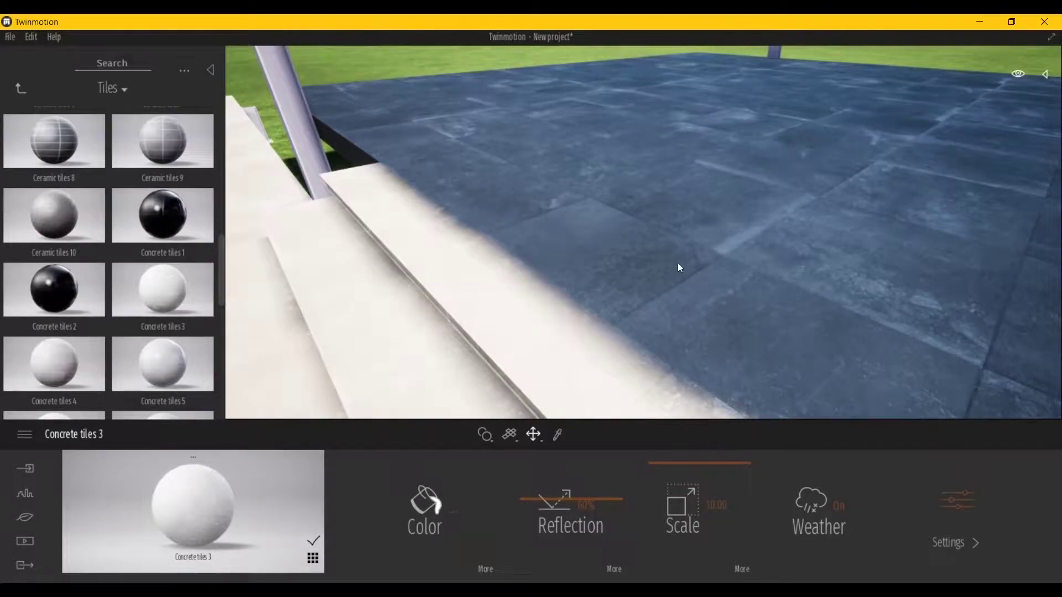
{"action": "left_click_drag", "start_coordinate": [678, 264], "coordinate": [659, 223]}
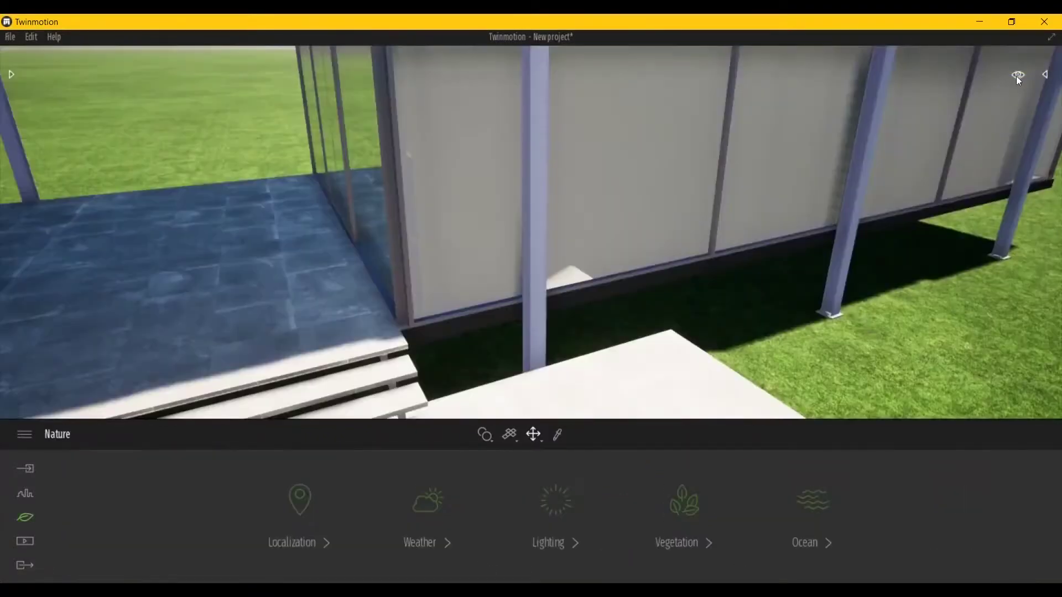
Step: Move the time of day later and turn the camera to look past the glass wall
{"action": "left_click", "coordinate": [1017, 75]}
{"action": "left_click_drag", "start_coordinate": [991, 239], "coordinate": [1014, 239]}
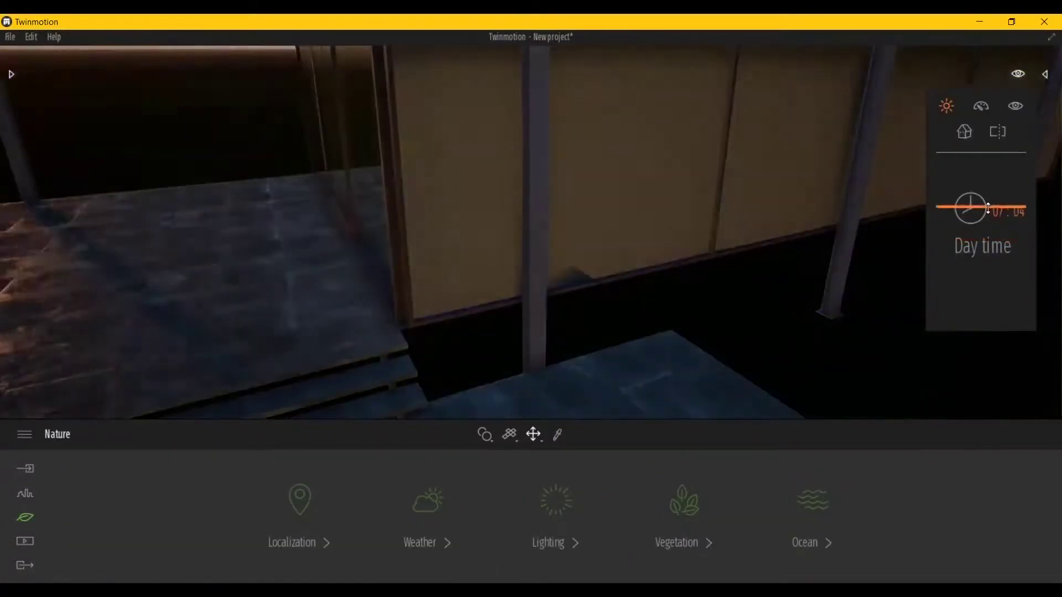
{"action": "left_click_drag", "start_coordinate": [616, 296], "coordinate": [261, 279]}
{"action": "scroll", "coordinate": [274, 283], "scroll_direction": "up", "scroll_amount": 5}
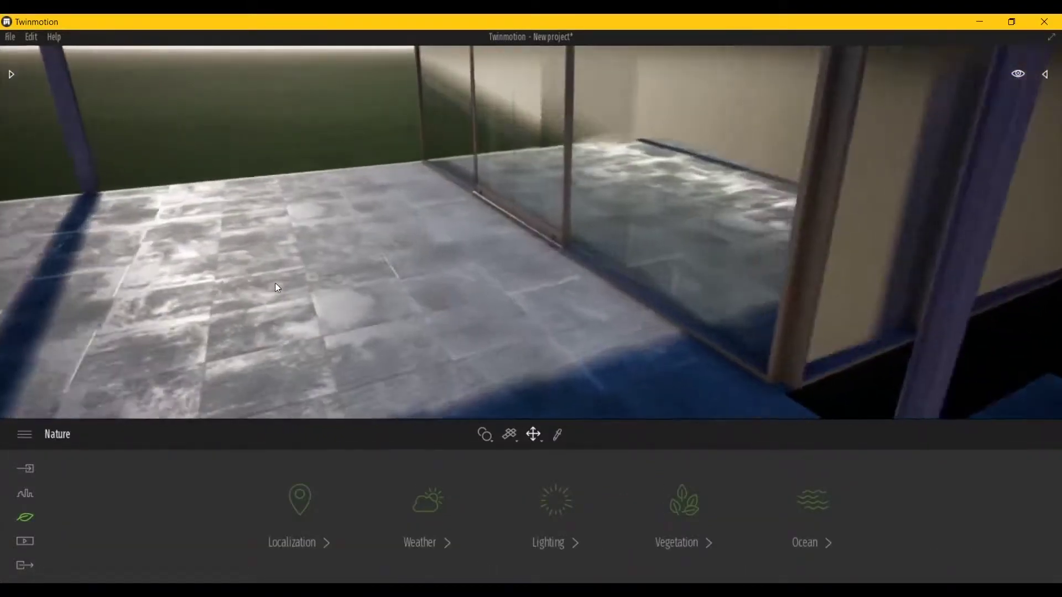
{"action": "scroll", "coordinate": [274, 283], "scroll_direction": "down", "scroll_amount": 5}
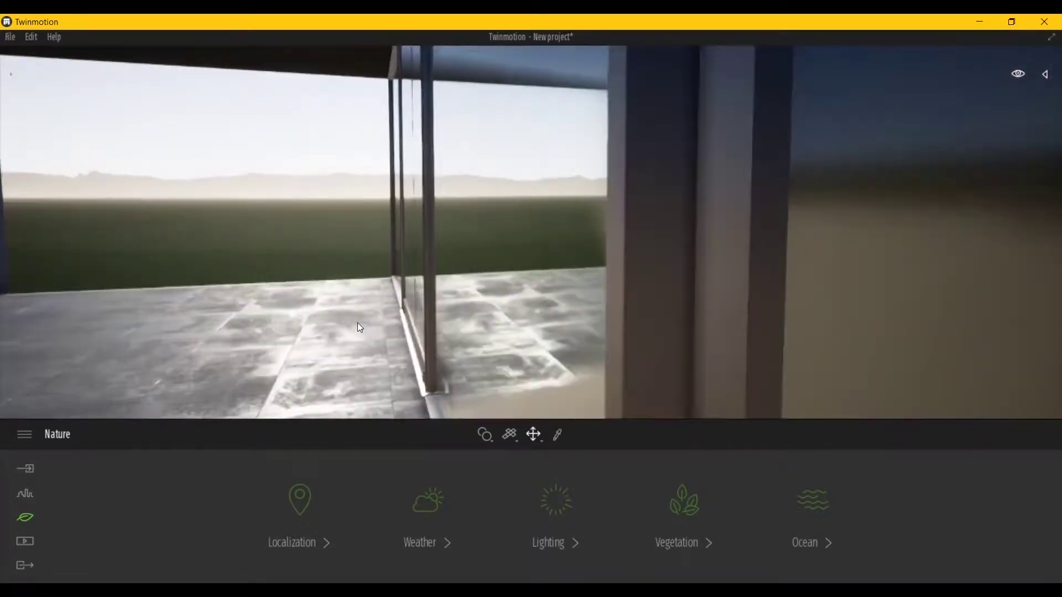
{"action": "left_click_drag", "start_coordinate": [358, 323], "coordinate": [60, 320]}
Step: Apply Two sided glass to the walls with 15% metallicness, lower opacity, and two-sided on
{"action": "left_click", "coordinate": [11, 74]}
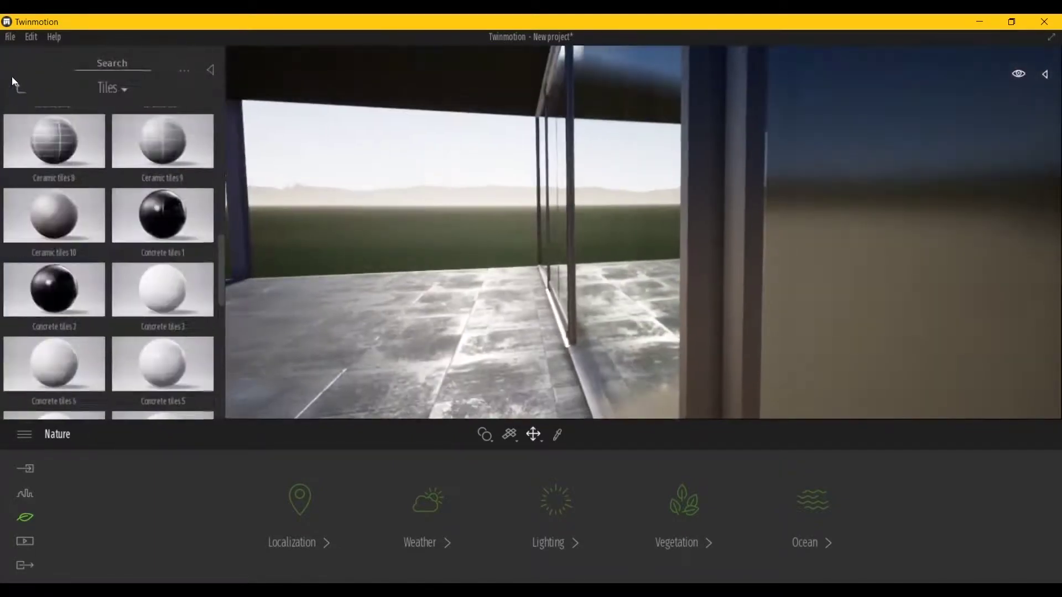
{"action": "left_click", "coordinate": [48, 151]}
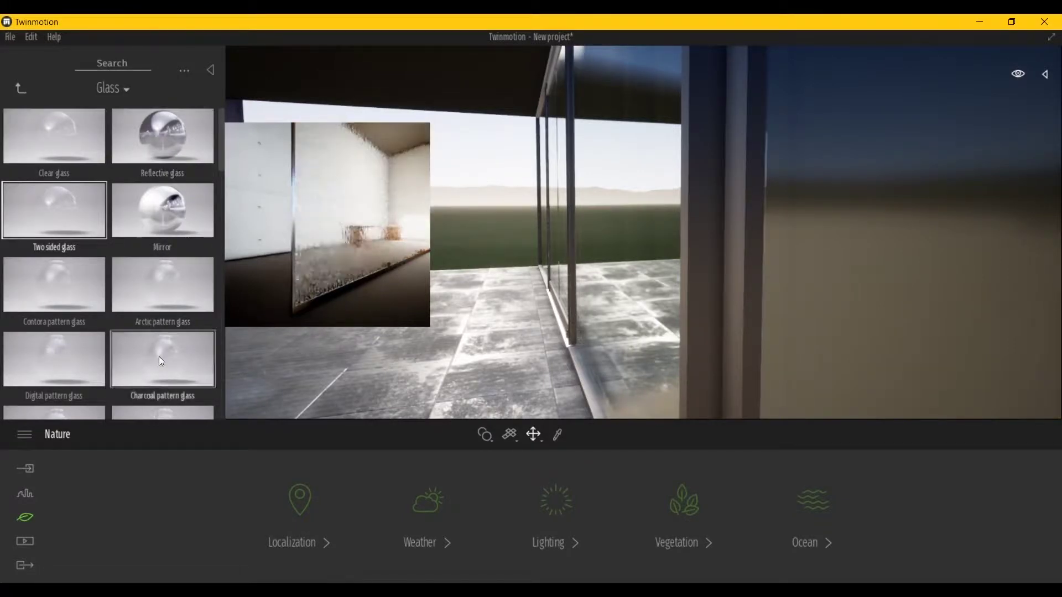
{"action": "left_click_drag", "start_coordinate": [44, 201], "coordinate": [632, 241]}
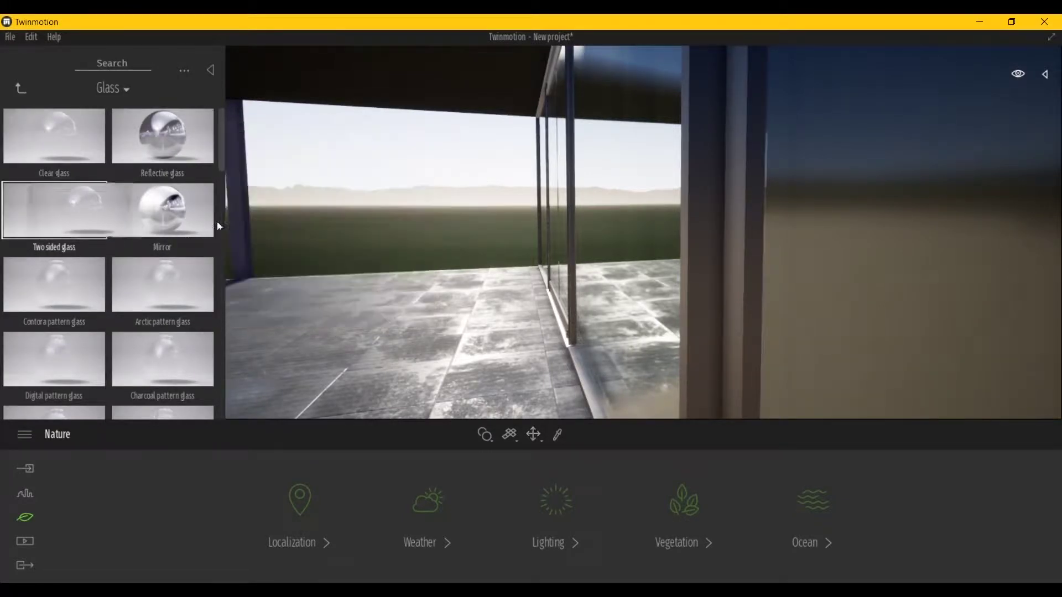
{"action": "left_click_drag", "start_coordinate": [700, 514], "coordinate": [666, 523]}
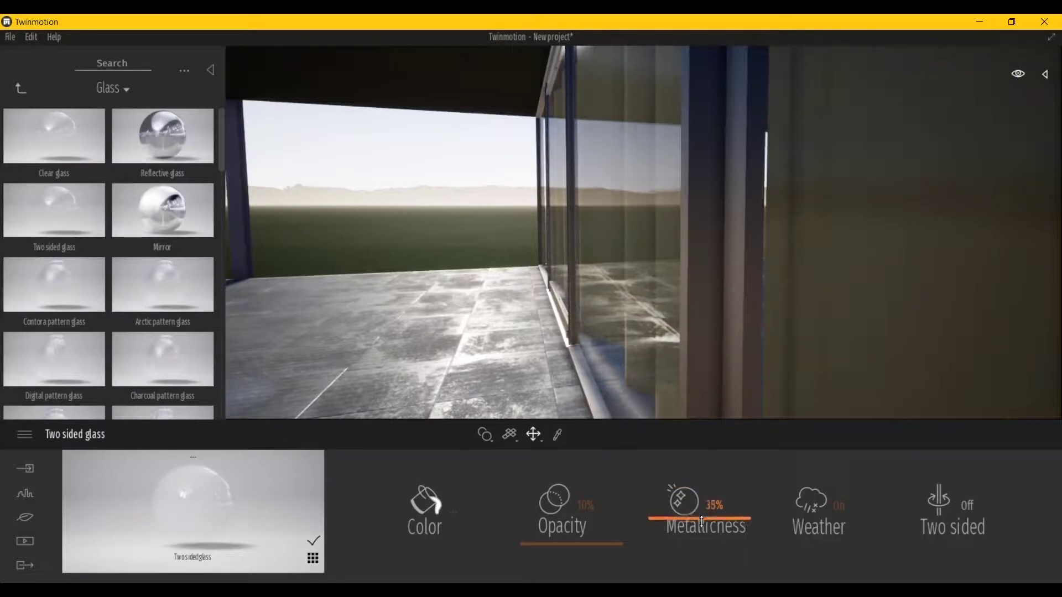
{"action": "left_click_drag", "start_coordinate": [606, 547], "coordinate": [602, 546]}
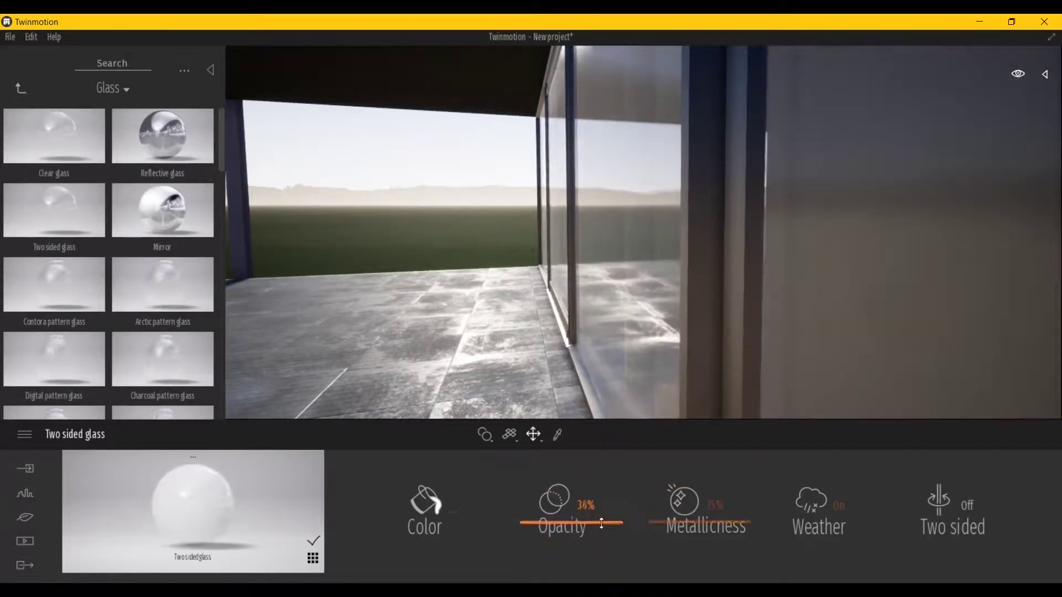
{"action": "left_click", "coordinate": [926, 506]}
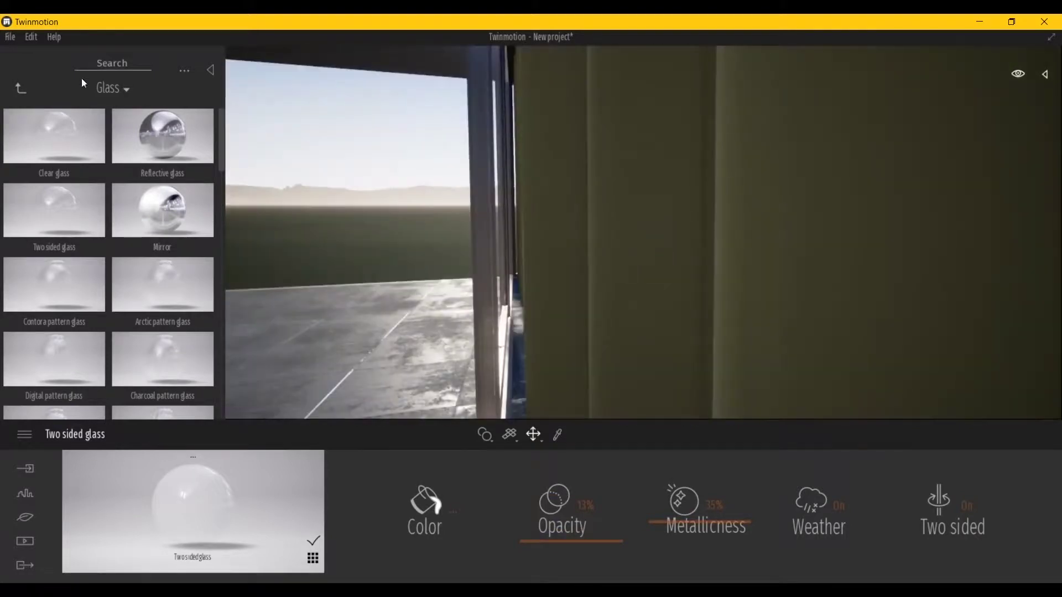
Step: Apply Fabric wool base 01 to the curtain: scale 0.32, reflection about 62%, off-white F4F2EA
{"action": "left_click", "coordinate": [20, 89]}
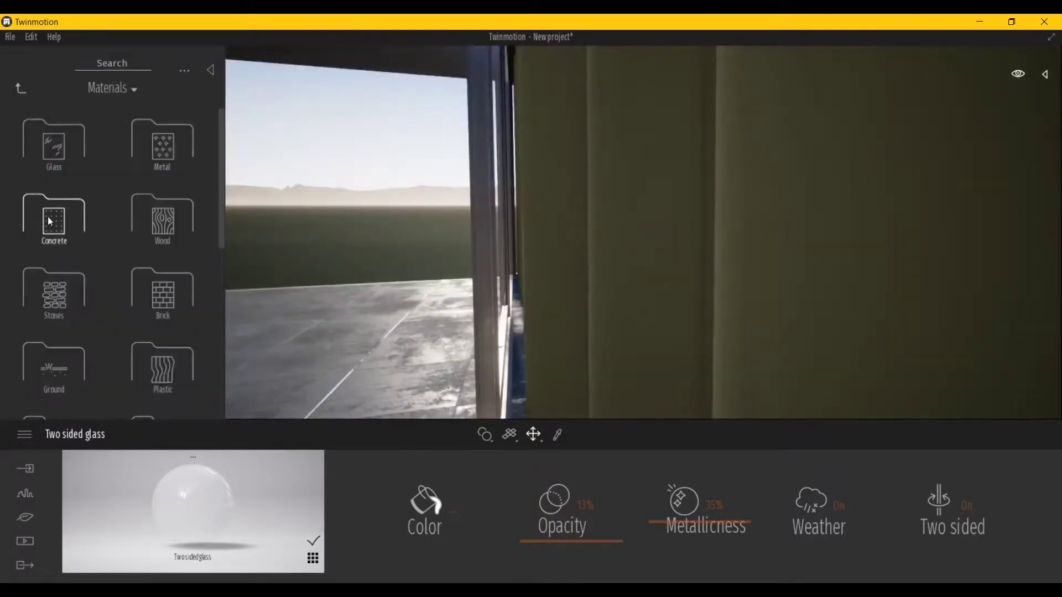
{"action": "scroll", "coordinate": [87, 261], "scroll_direction": "down", "scroll_amount": 3}
{"action": "scroll", "coordinate": [76, 298], "scroll_direction": "down", "scroll_amount": 2}
{"action": "left_click", "coordinate": [75, 302]}
{"action": "scroll", "coordinate": [61, 249], "scroll_direction": "down", "scroll_amount": 3}
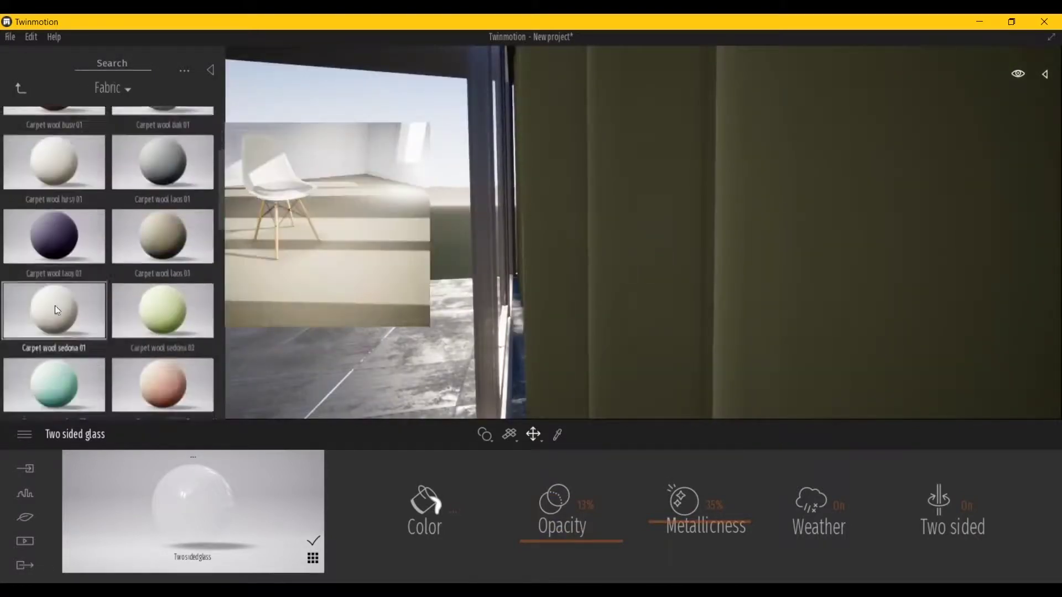
{"action": "scroll", "coordinate": [55, 305], "scroll_direction": "down", "scroll_amount": 3}
{"action": "scroll", "coordinate": [54, 304], "scroll_direction": "down", "scroll_amount": 1}
{"action": "scroll", "coordinate": [52, 300], "scroll_direction": "down", "scroll_amount": 1}
{"action": "left_click_drag", "start_coordinate": [52, 300], "coordinate": [613, 278]}
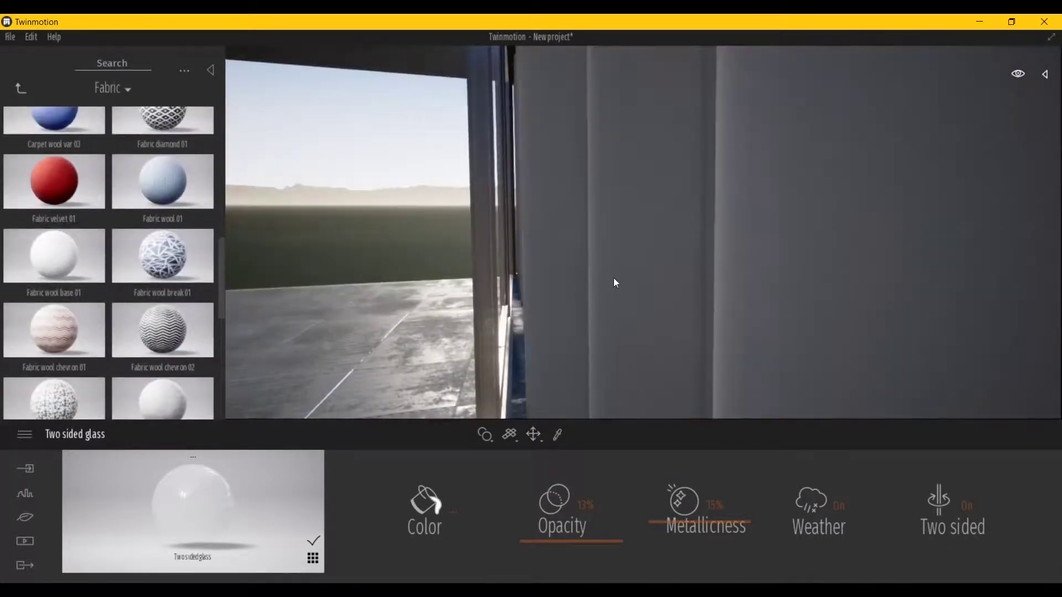
{"action": "left_click_drag", "start_coordinate": [670, 549], "coordinate": [668, 542]}
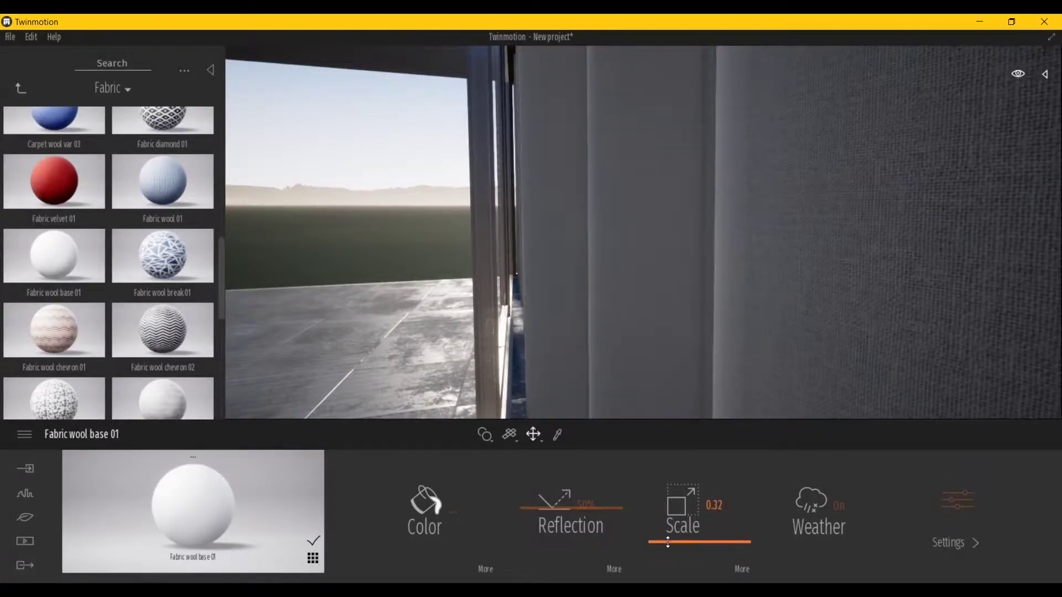
{"action": "left_click_drag", "start_coordinate": [585, 518], "coordinate": [583, 512]}
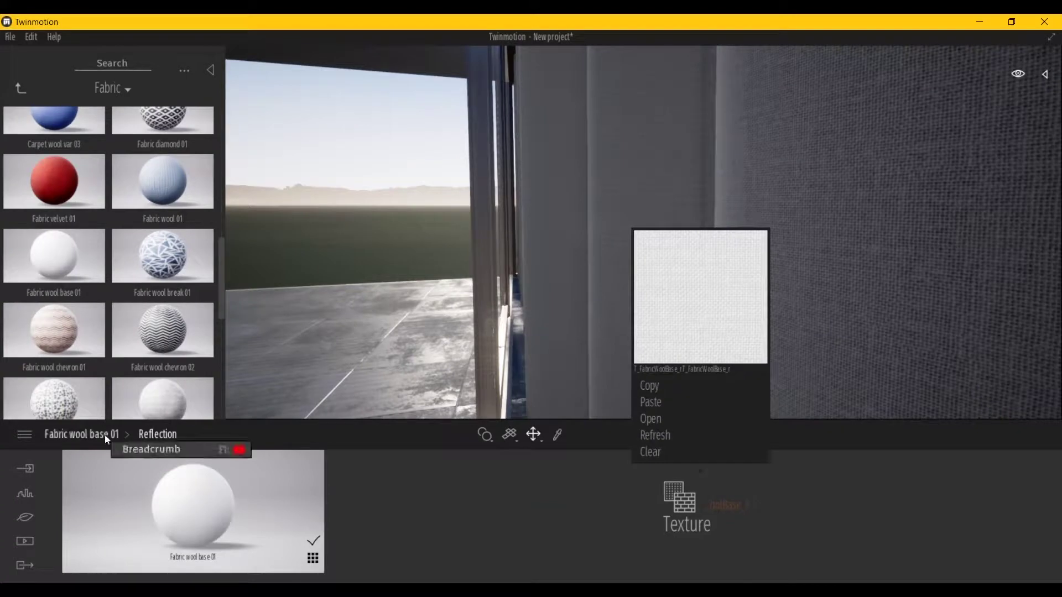
{"action": "left_click", "coordinate": [513, 522]}
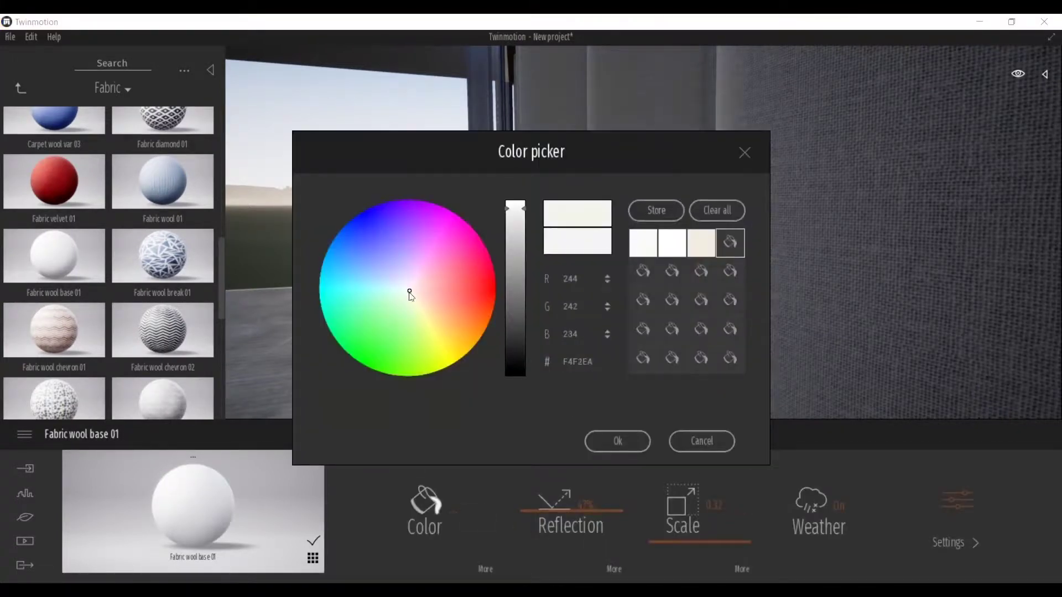
{"action": "left_click", "coordinate": [633, 442]}
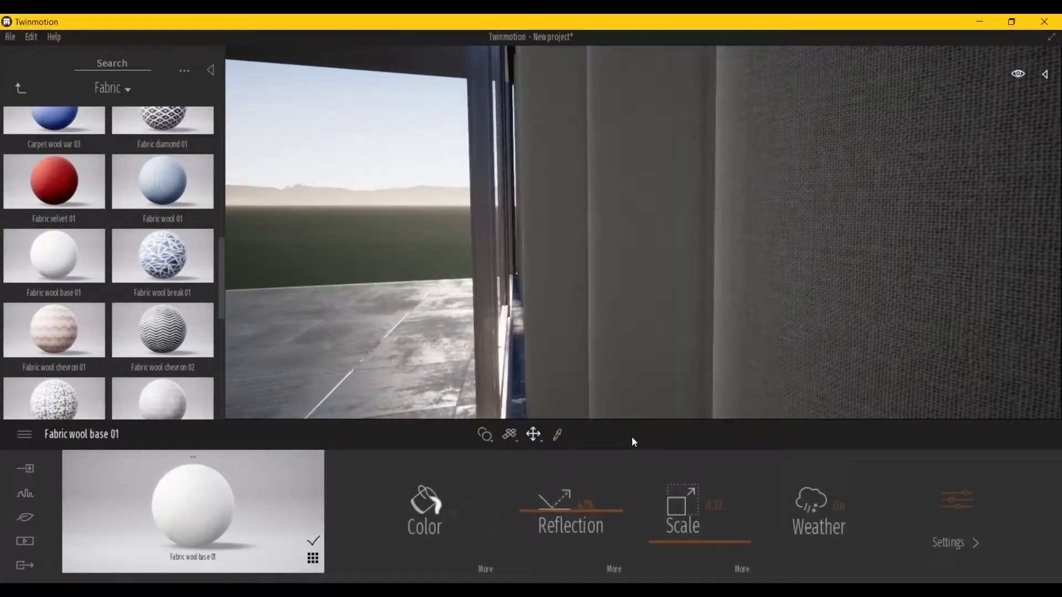
Step: Sample the column's Aluminum material and recolour it with a stored white swatch
{"action": "scroll", "coordinate": [532, 307], "scroll_direction": "down", "scroll_amount": 5}
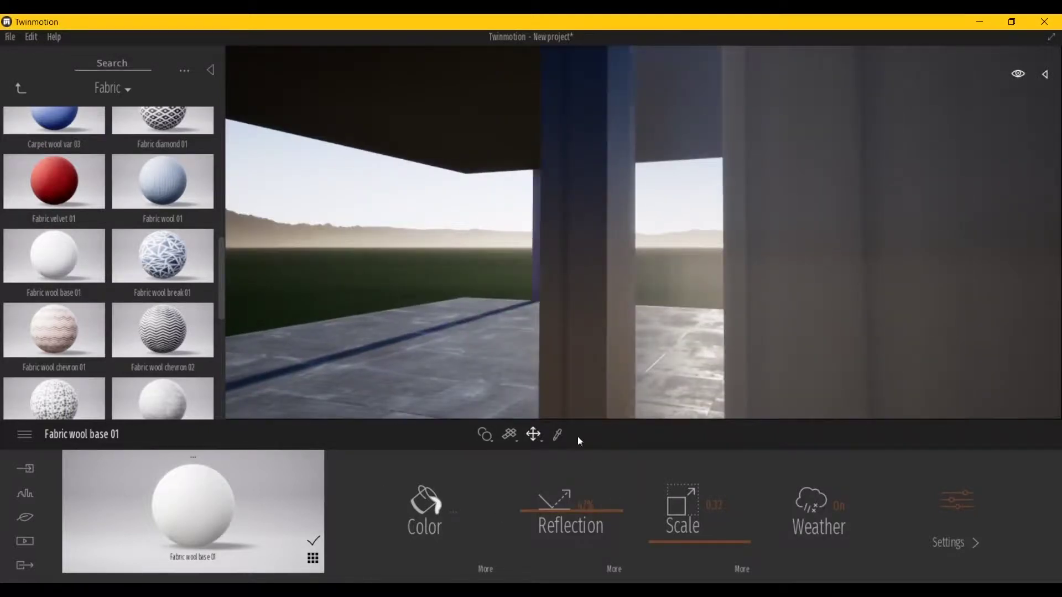
{"action": "left_click", "coordinate": [557, 434]}
{"action": "left_click", "coordinate": [593, 337]}
{"action": "left_click", "coordinate": [455, 514]}
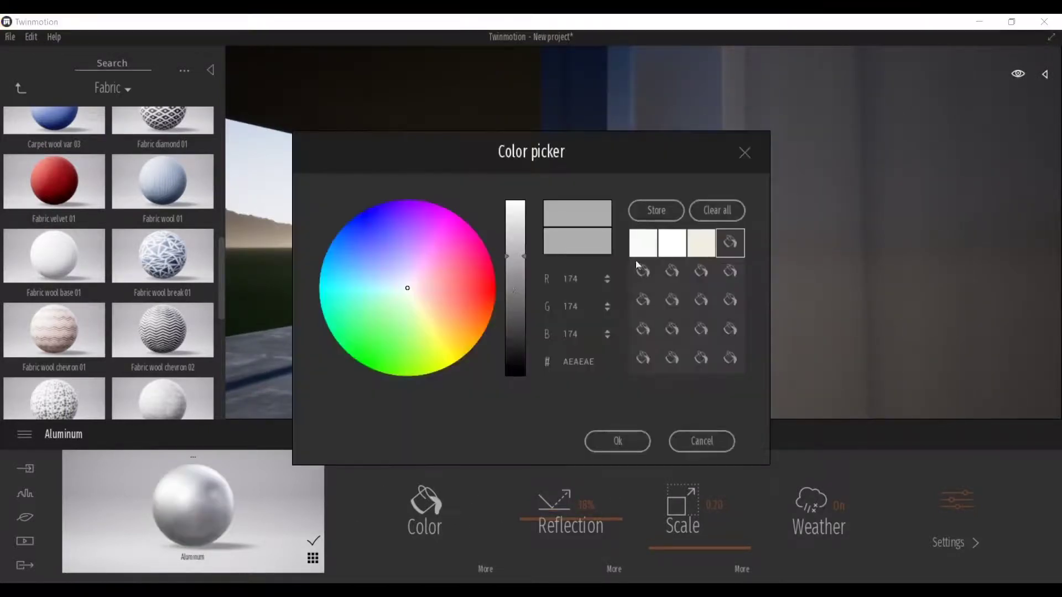
{"action": "left_click", "coordinate": [644, 245]}
{"action": "left_click", "coordinate": [606, 441]}
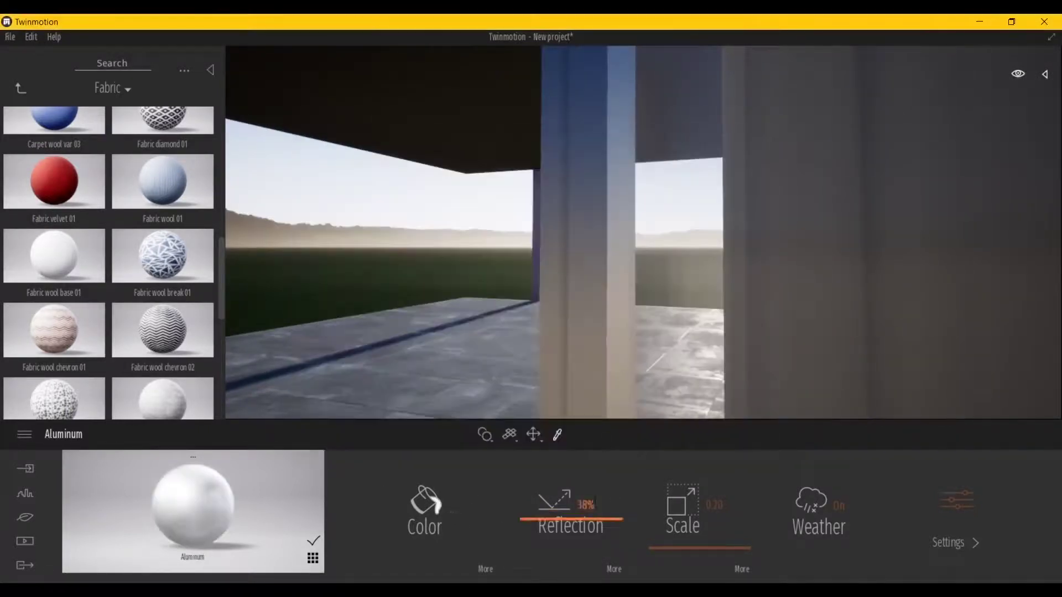
{"action": "scroll", "coordinate": [603, 257], "scroll_direction": "up", "scroll_amount": 5}
Step: Apply Galvanised steel 02 to the column and lower its reflection to 59%
{"action": "scroll", "coordinate": [603, 255], "scroll_direction": "down", "scroll_amount": 5}
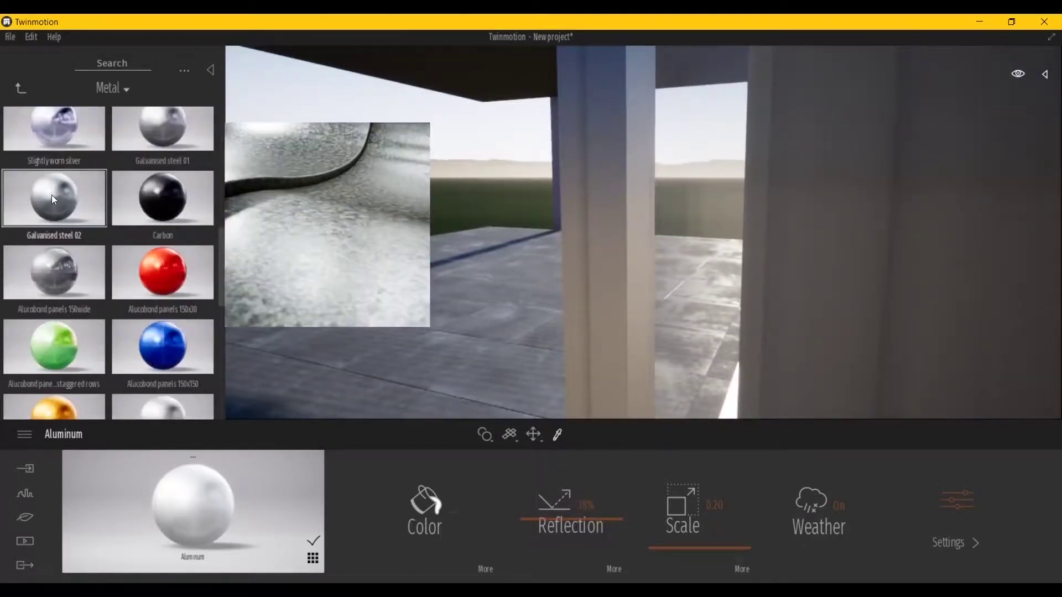
{"action": "left_click_drag", "start_coordinate": [54, 213], "coordinate": [602, 256]}
{"action": "scroll", "coordinate": [605, 299], "scroll_direction": "down", "scroll_amount": 5}
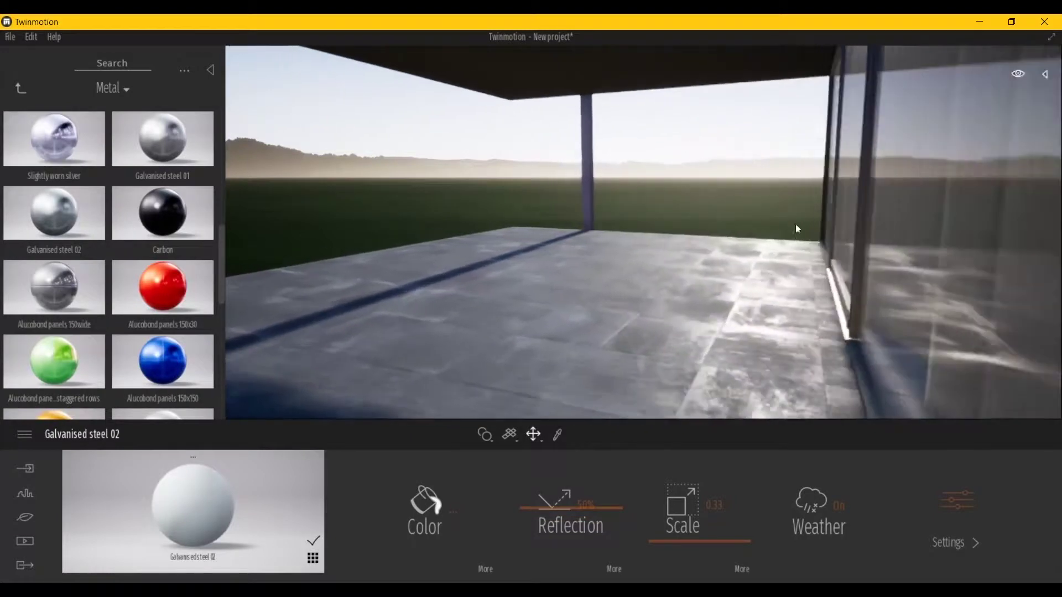
{"action": "key", "text": "Right"}
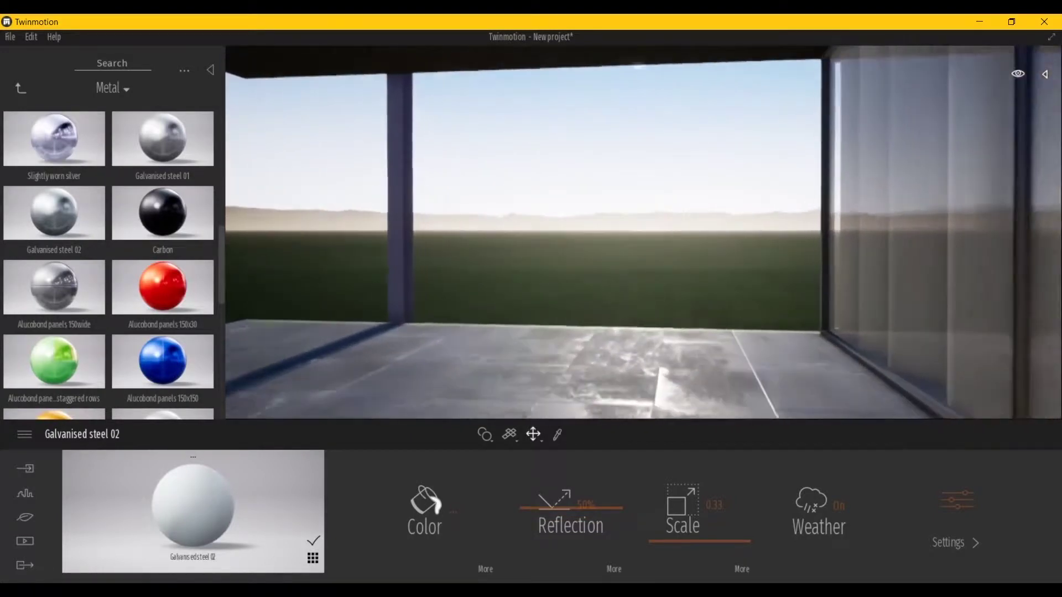
{"action": "key", "text": "Right"}
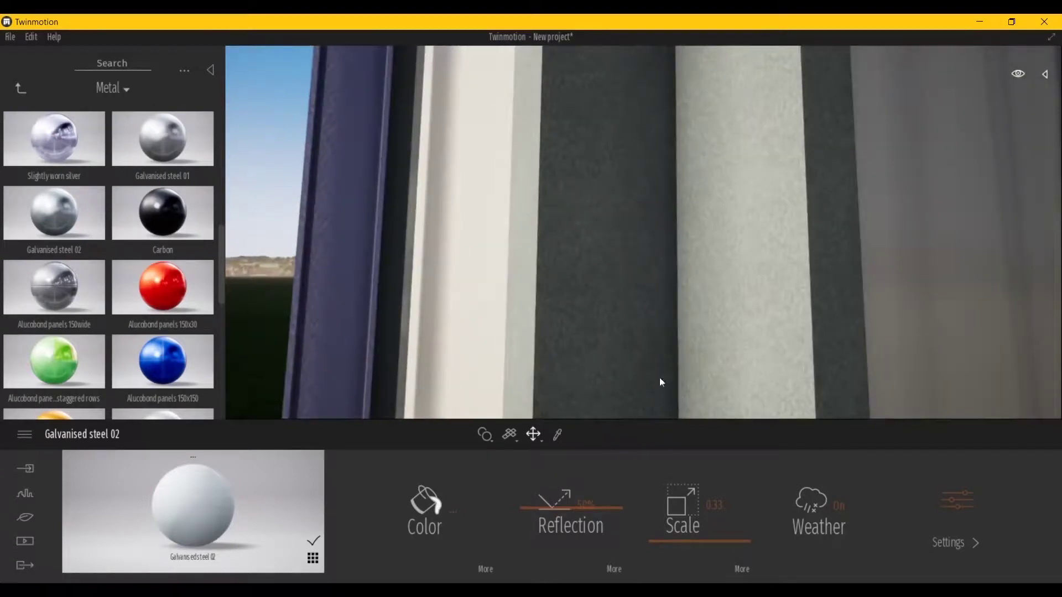
{"action": "left_click", "coordinate": [594, 485]}
{"action": "left_click_drag", "start_coordinate": [593, 484], "coordinate": [581, 485]}
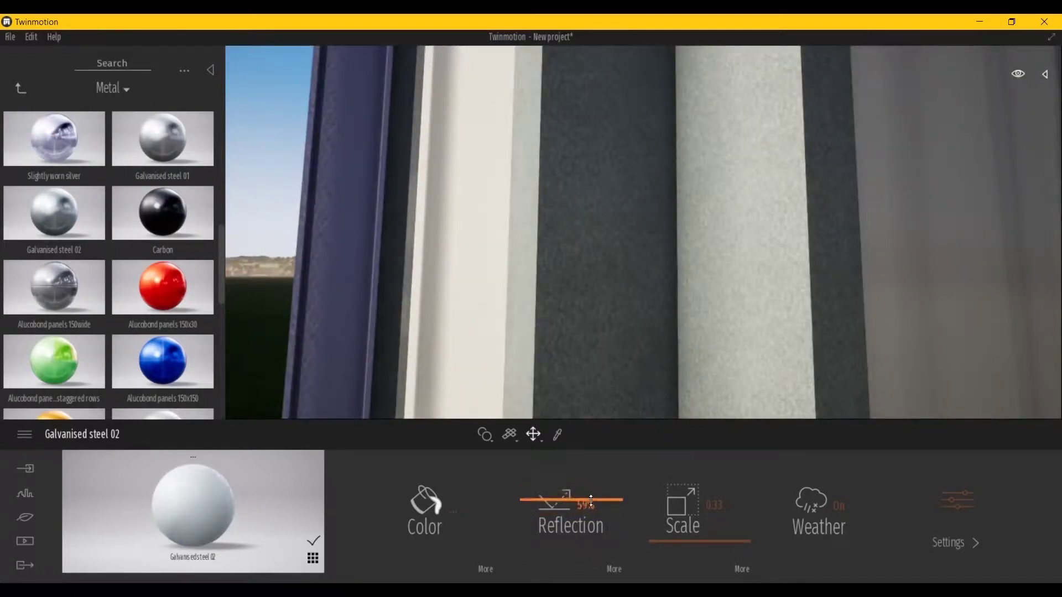
Step: Keep the steel tint F9F9F9, set texture scale to 0.64 and add 11% bump
{"action": "left_click", "coordinate": [479, 509]}
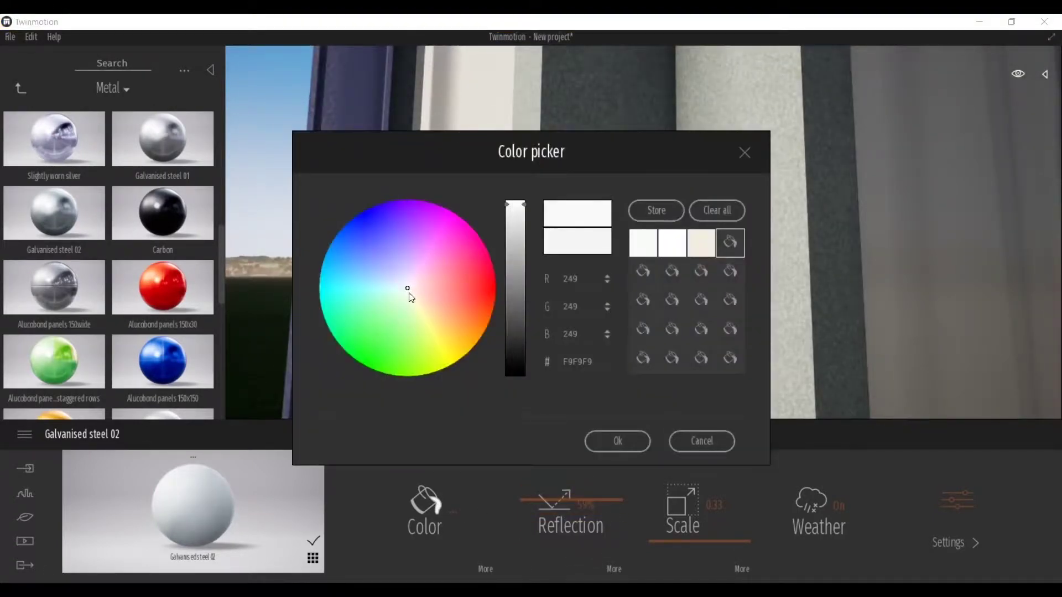
{"action": "left_click", "coordinate": [701, 441]}
{"action": "left_click_drag", "start_coordinate": [701, 543], "coordinate": [700, 541]}
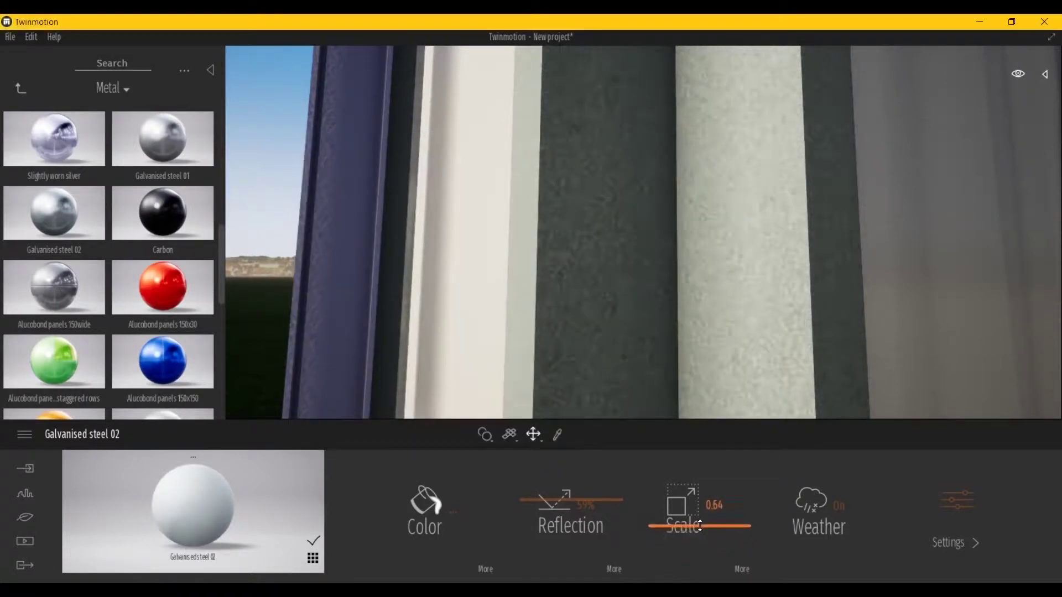
{"action": "left_click", "coordinate": [729, 571]}
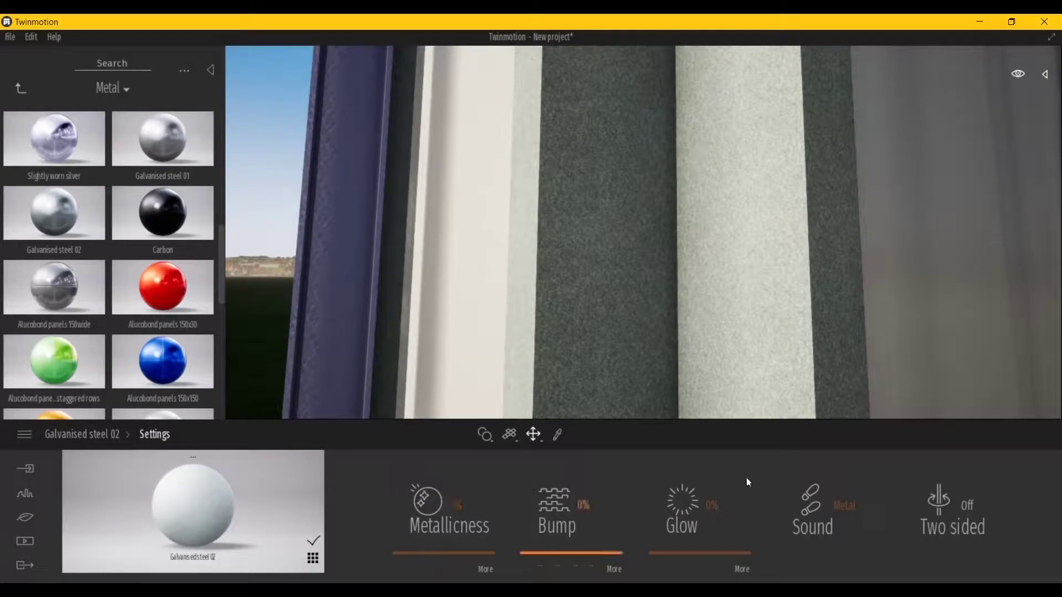
{"action": "left_click_drag", "start_coordinate": [592, 552], "coordinate": [592, 549]}
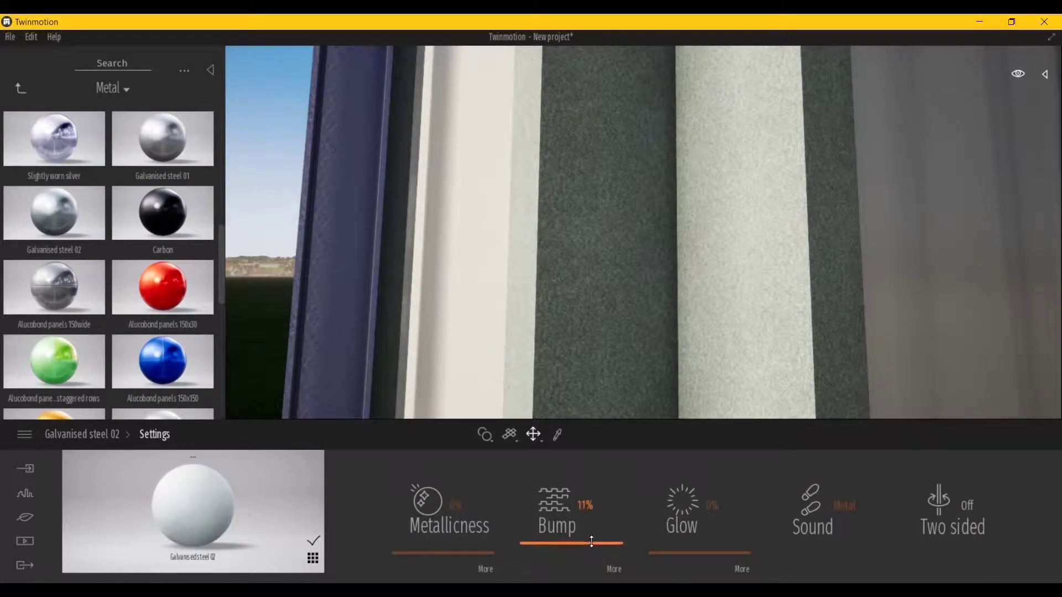
{"action": "left_click", "coordinate": [82, 434]}
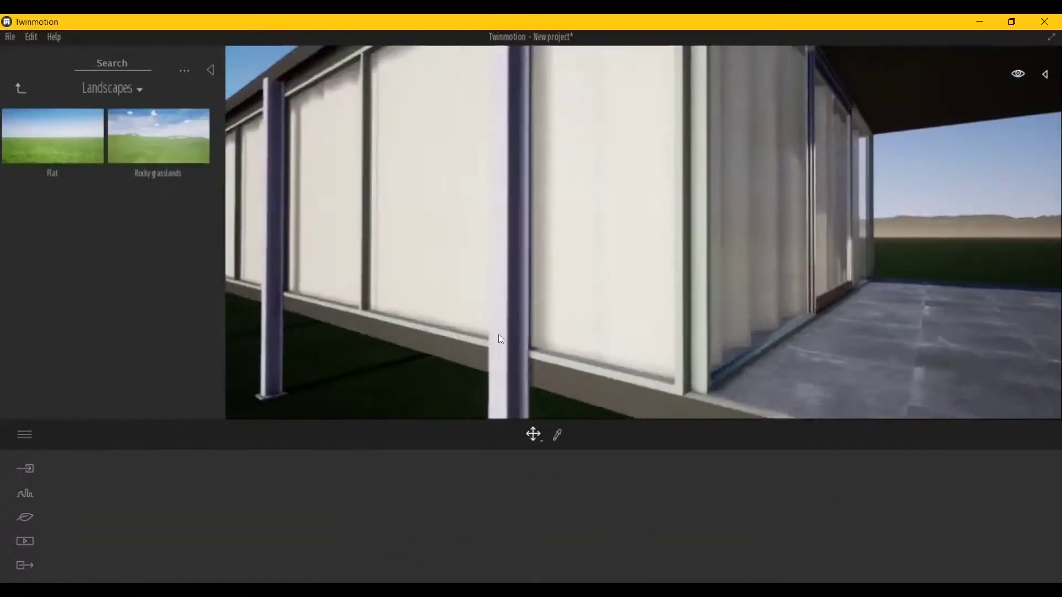
Step: Orbit out to a wide exterior view, brighten the day time, and bring up landscape Sculpt/Paint
{"action": "left_click", "coordinate": [21, 88]}
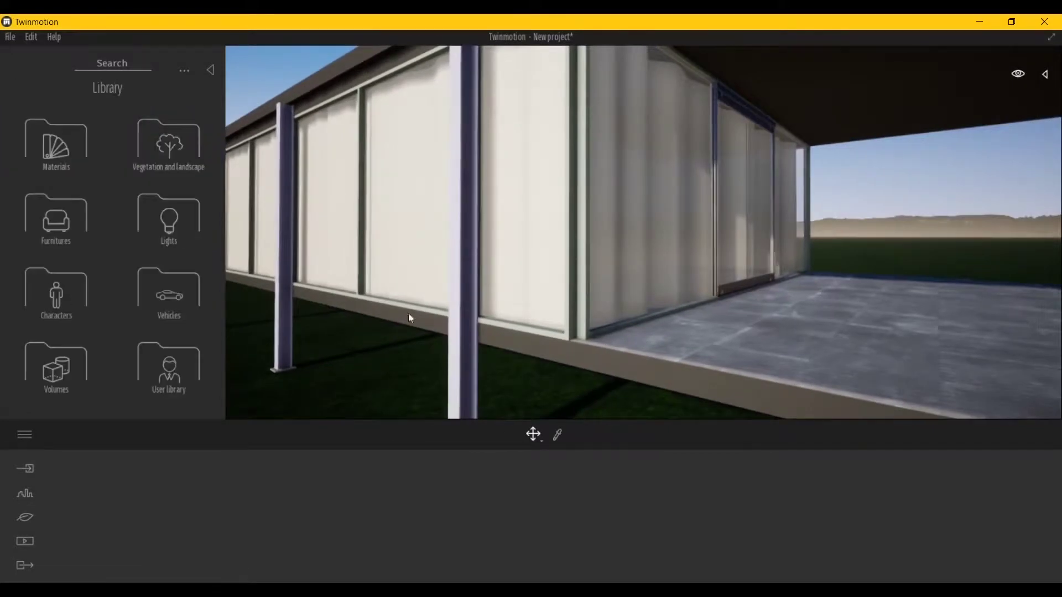
{"action": "left_click", "coordinate": [467, 337]}
{"action": "mouse_move", "coordinate": [498, 360]}
{"action": "left_mouse_down"}
{"action": "mouse_move", "coordinate": [665, 314]}
{"action": "mouse_move", "coordinate": [968, 206]}
{"action": "mouse_move", "coordinate": [998, 213]}
{"action": "left_mouse_up"}
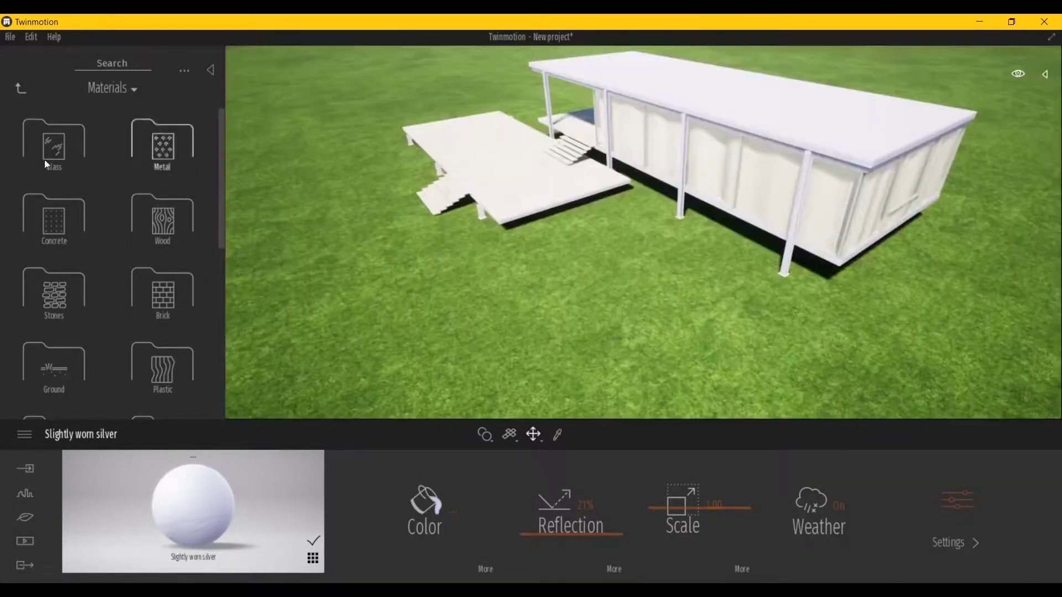
{"action": "left_click", "coordinate": [21, 88]}
{"action": "left_click", "coordinate": [54, 165]}
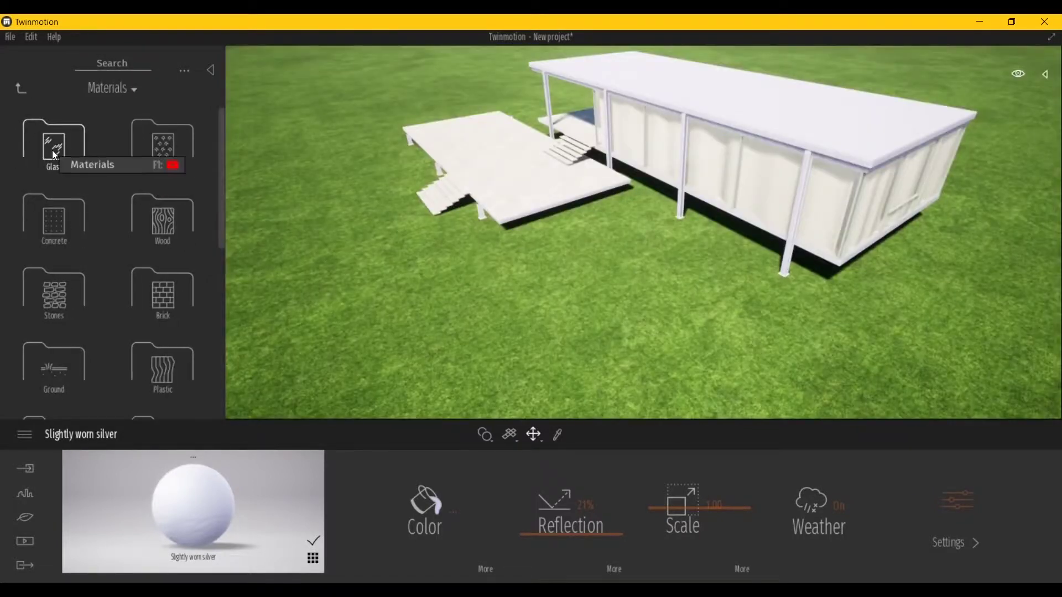
{"action": "left_click", "coordinate": [163, 369]}
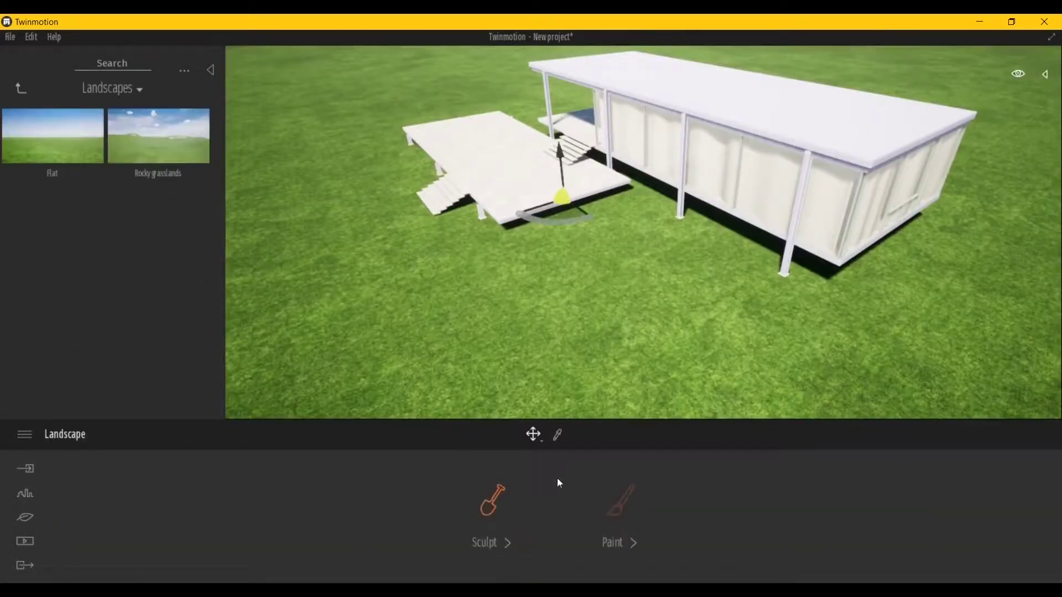
Step: Enter landscape Paint mode with the Grassy ground layer and open the Scenegraph
{"action": "left_click", "coordinate": [619, 506]}
{"action": "left_click", "coordinate": [227, 513]}
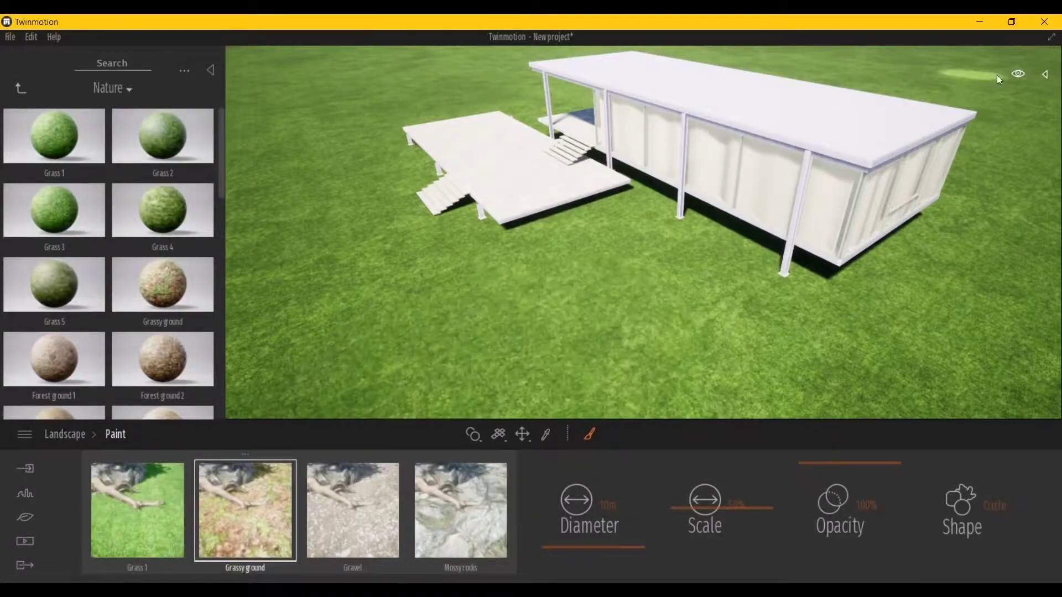
{"action": "left_click", "coordinate": [1045, 74]}
{"action": "scroll", "coordinate": [939, 116], "scroll_direction": "up", "scroll_amount": 3}
{"action": "scroll", "coordinate": [951, 110], "scroll_direction": "up", "scroll_amount": 5}
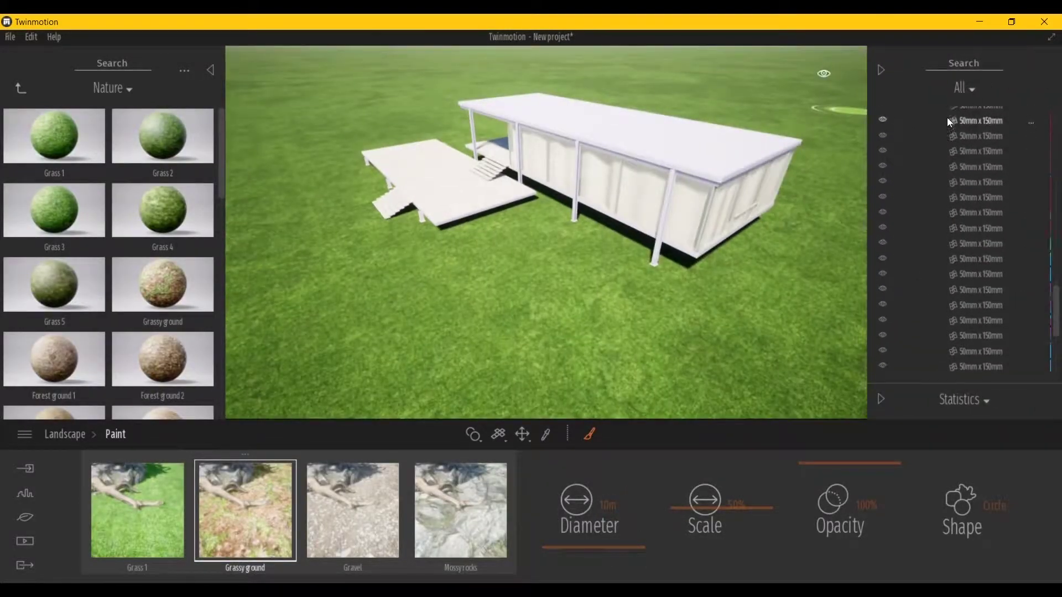
{"action": "scroll", "coordinate": [947, 117], "scroll_direction": "up", "scroll_amount": 3}
Step: Hide the Floors (floor and roof slabs) and return to landscape Paint mode
{"action": "left_click", "coordinate": [963, 117]}
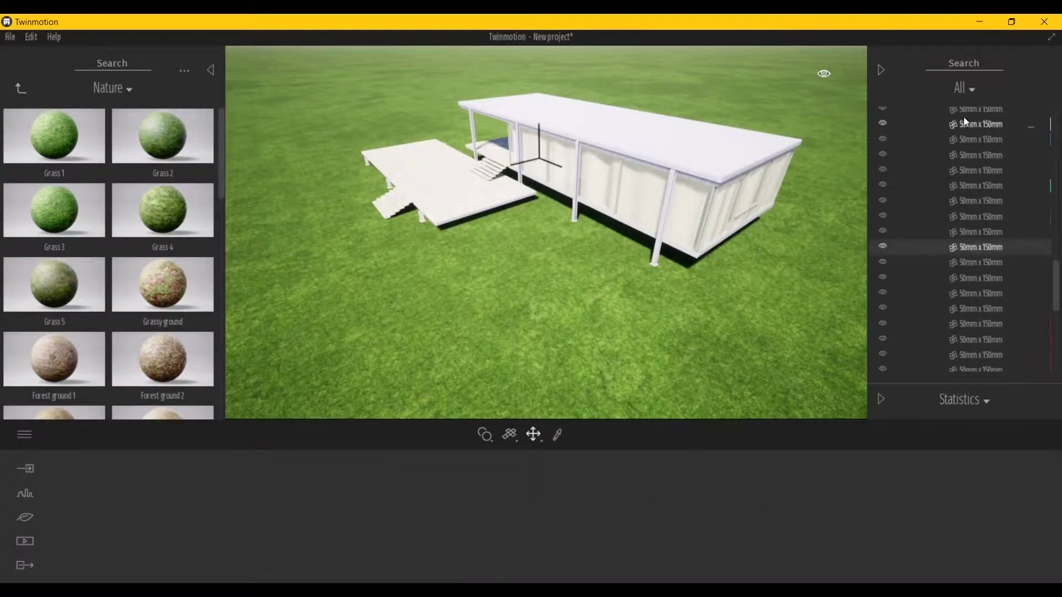
{"action": "scroll", "coordinate": [963, 117], "scroll_direction": "up", "scroll_amount": 5}
{"action": "left_click", "coordinate": [883, 176]}
{"action": "mouse_move", "coordinate": [666, 187]}
{"action": "left_mouse_down"}
{"action": "mouse_move", "coordinate": [656, 107]}
{"action": "mouse_move", "coordinate": [632, 175]}
{"action": "mouse_move", "coordinate": [648, 134]}
{"action": "mouse_move", "coordinate": [644, 174]}
{"action": "left_mouse_up"}
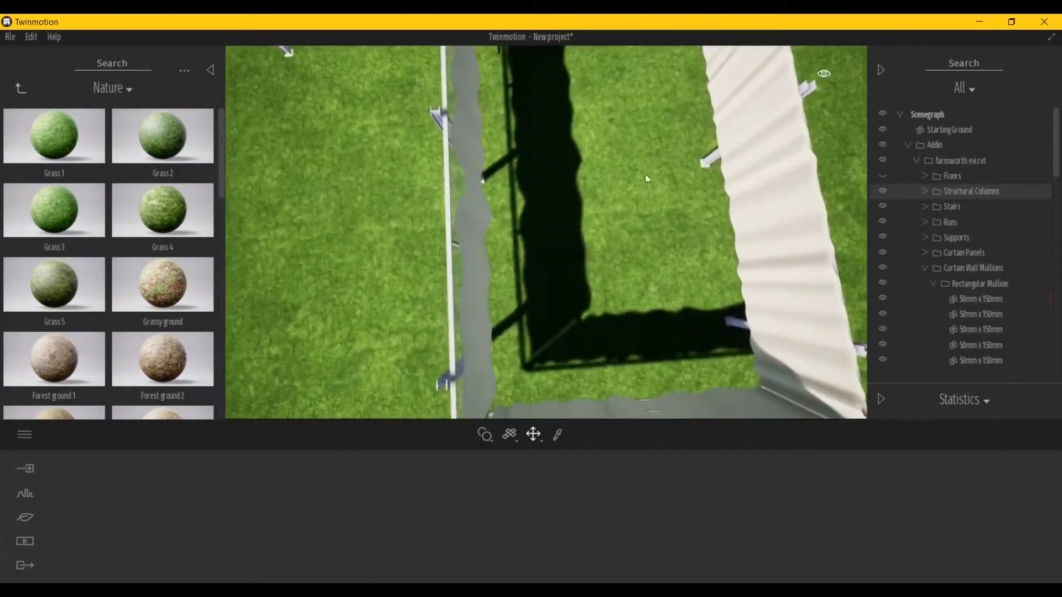
{"action": "left_click", "coordinate": [559, 434]}
{"action": "left_click", "coordinate": [608, 500]}
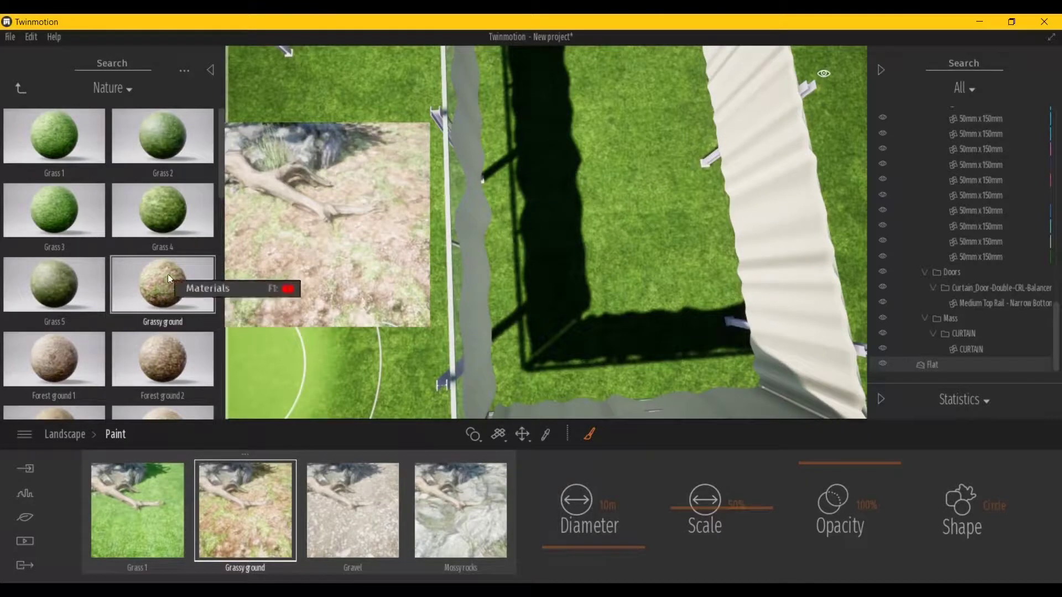
{"action": "scroll", "coordinate": [150, 289], "scroll_direction": "down", "scroll_amount": 2}
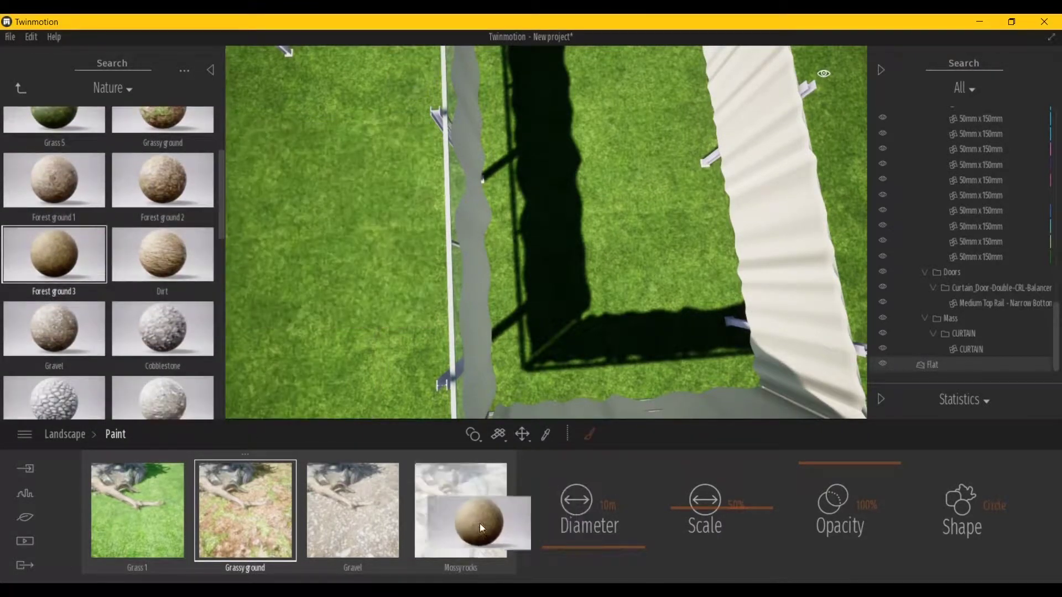
Step: Load Forest ground 3 into the fourth paint layer and paint dirt in and around the house footprint
{"action": "left_click_drag", "start_coordinate": [53, 287], "coordinate": [469, 530]}
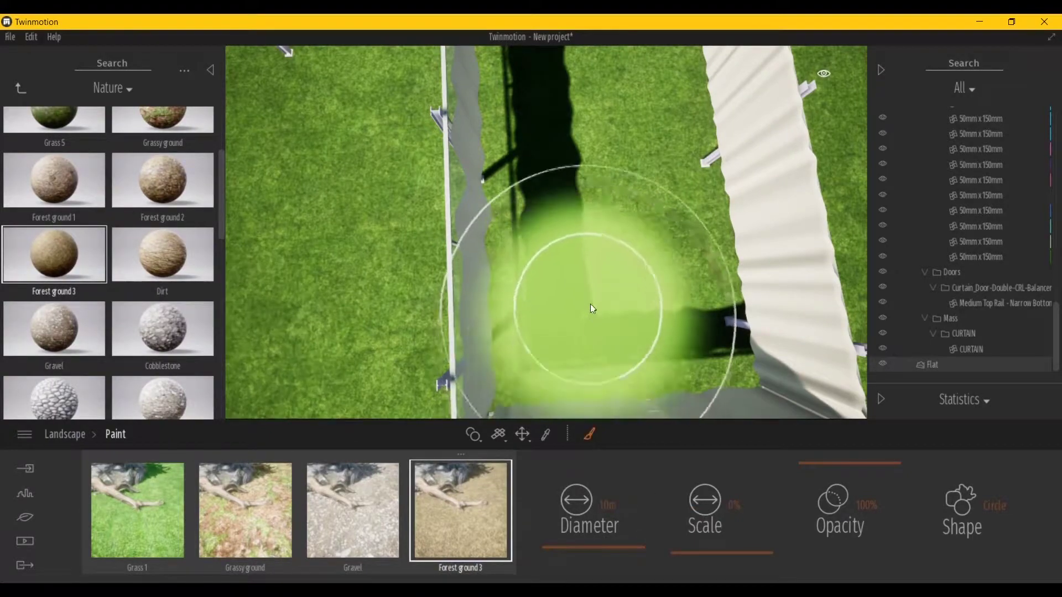
{"action": "left_click_drag", "start_coordinate": [589, 303], "coordinate": [595, 203]}
{"action": "scroll", "coordinate": [632, 174], "scroll_direction": "down", "scroll_amount": 5}
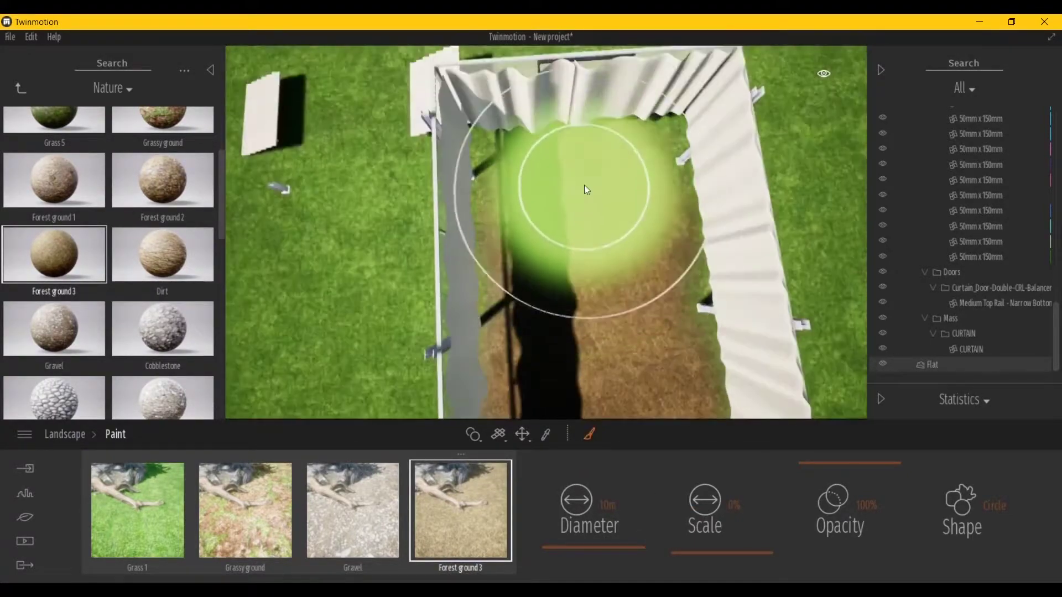
{"action": "right_click_drag", "start_coordinate": [577, 184], "coordinate": [504, 214]}
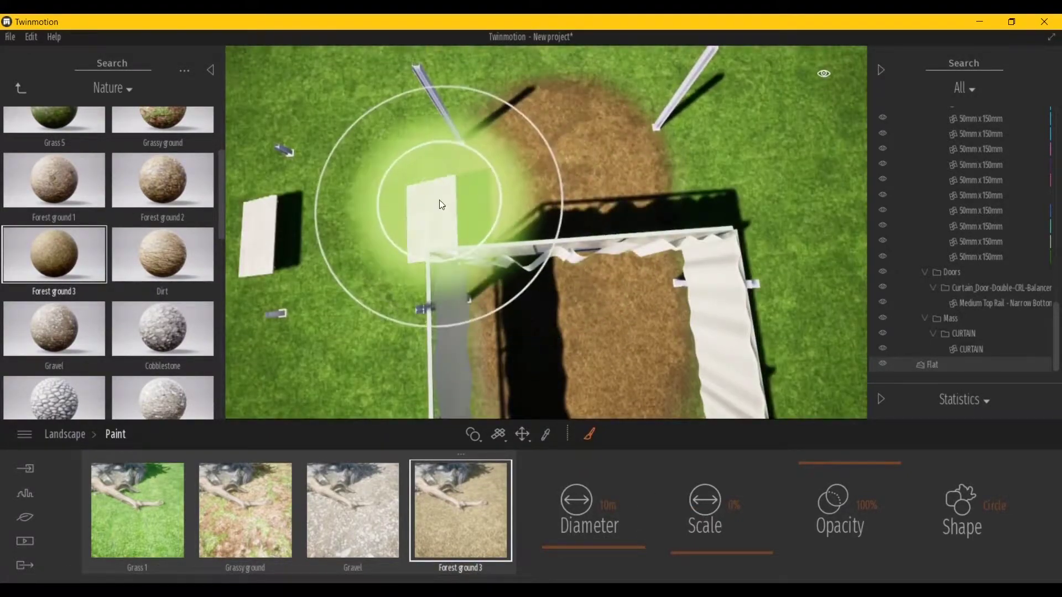
{"action": "left_click_drag", "start_coordinate": [504, 215], "coordinate": [652, 309]}
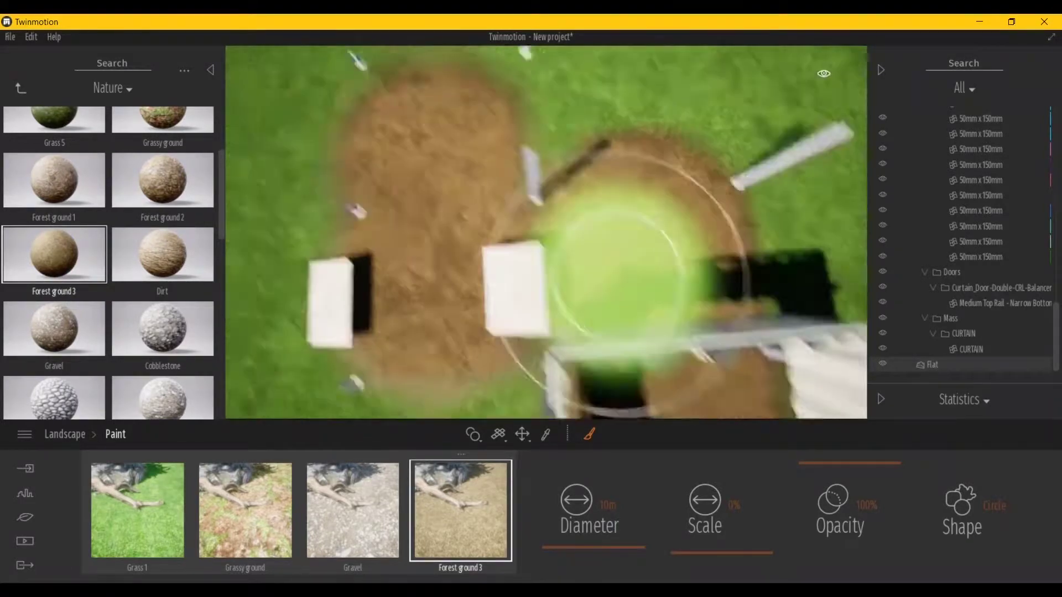
{"action": "scroll", "coordinate": [632, 387], "scroll_direction": "down", "scroll_amount": 3}
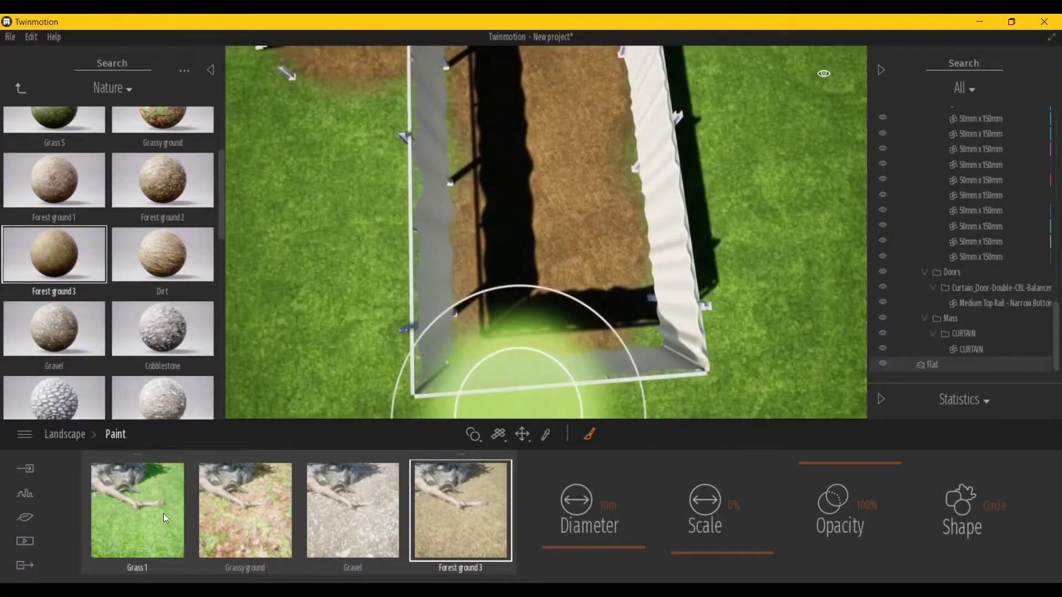
Step: Show the floor and roof slabs again and orbit down to a ground-level view of the house
{"action": "left_click", "coordinate": [20, 88]}
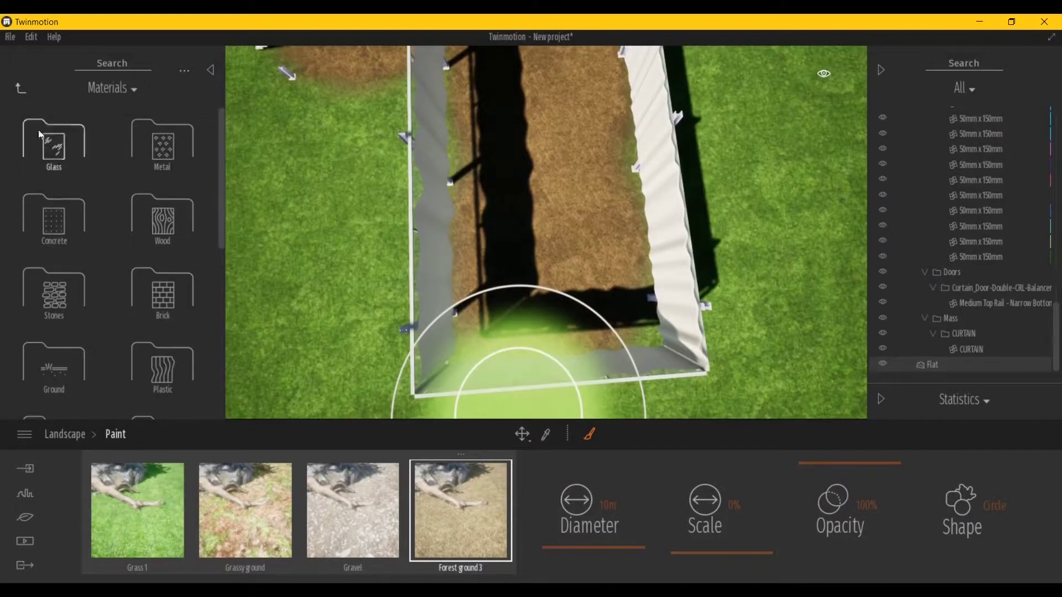
{"action": "left_click", "coordinate": [41, 135]}
{"action": "scroll", "coordinate": [939, 136], "scroll_direction": "up", "scroll_amount": 3}
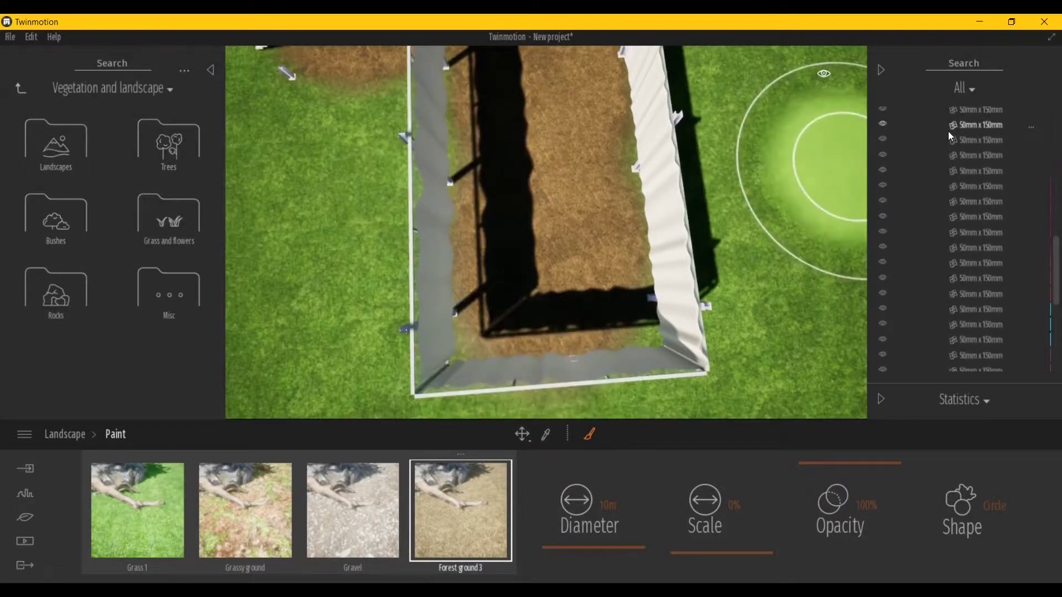
{"action": "scroll", "coordinate": [949, 132], "scroll_direction": "up", "scroll_amount": 10}
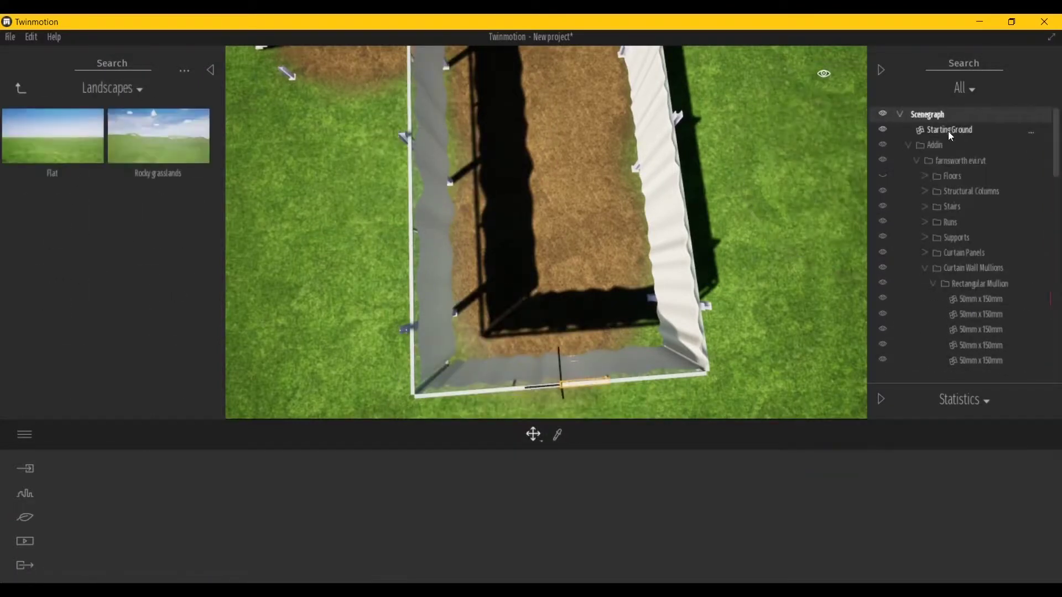
{"action": "double_click", "coordinate": [915, 161]}
{"action": "left_click", "coordinate": [914, 160]}
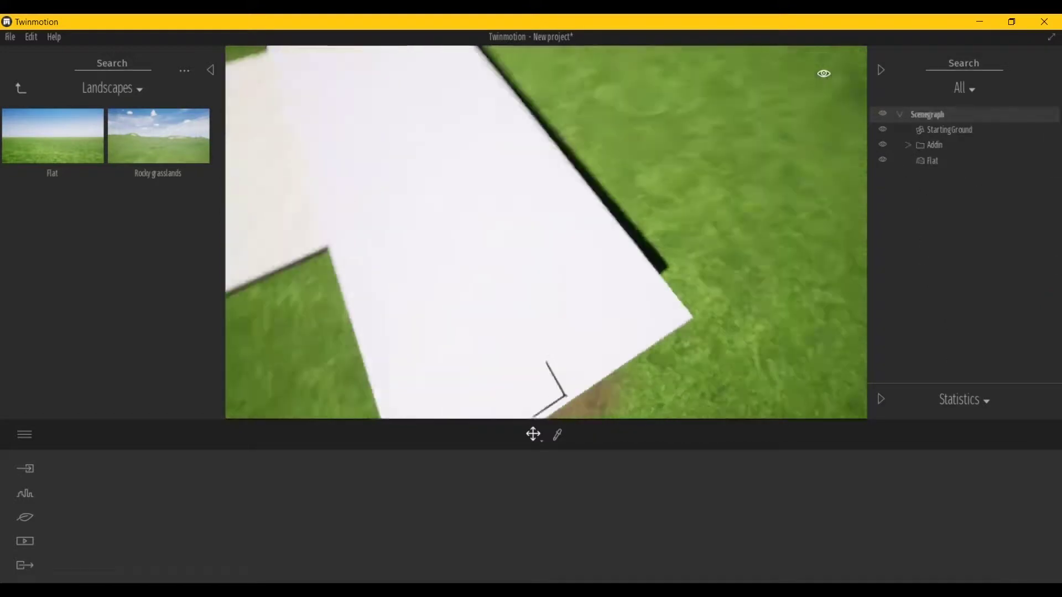
{"action": "mouse_move", "coordinate": [767, 243]}
{"action": "left_mouse_down"}
{"action": "mouse_move", "coordinate": [482, 372]}
{"action": "mouse_move", "coordinate": [514, 336]}
{"action": "mouse_move", "coordinate": [640, 268]}
{"action": "left_mouse_up"}
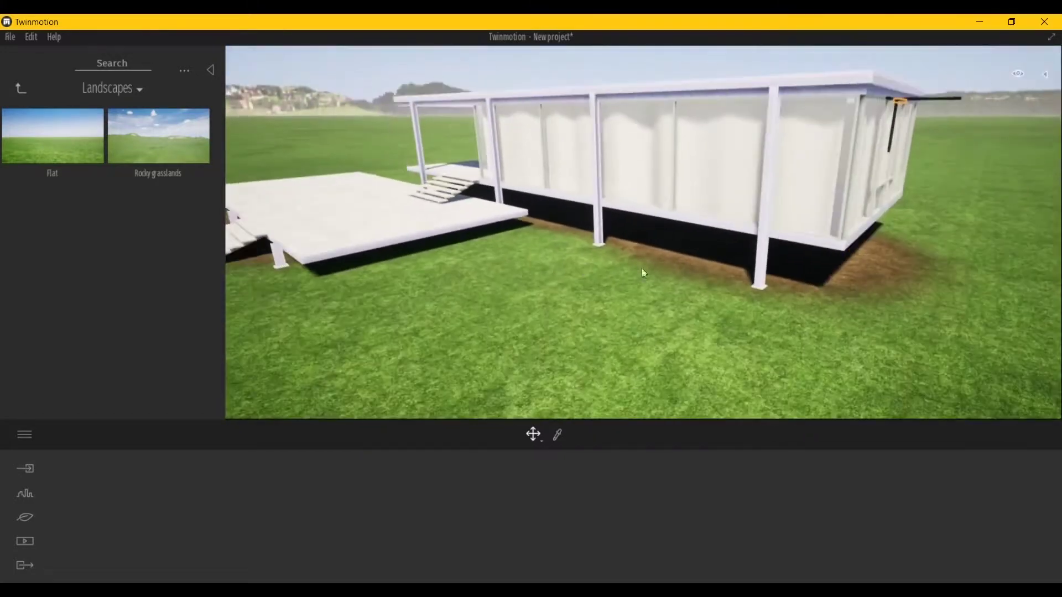
Step: Add Lawn 01 and Clovers 01 from Grass and flowers to the vegetation painting set
{"action": "left_click", "coordinate": [26, 518]}
{"action": "left_click", "coordinate": [684, 501]}
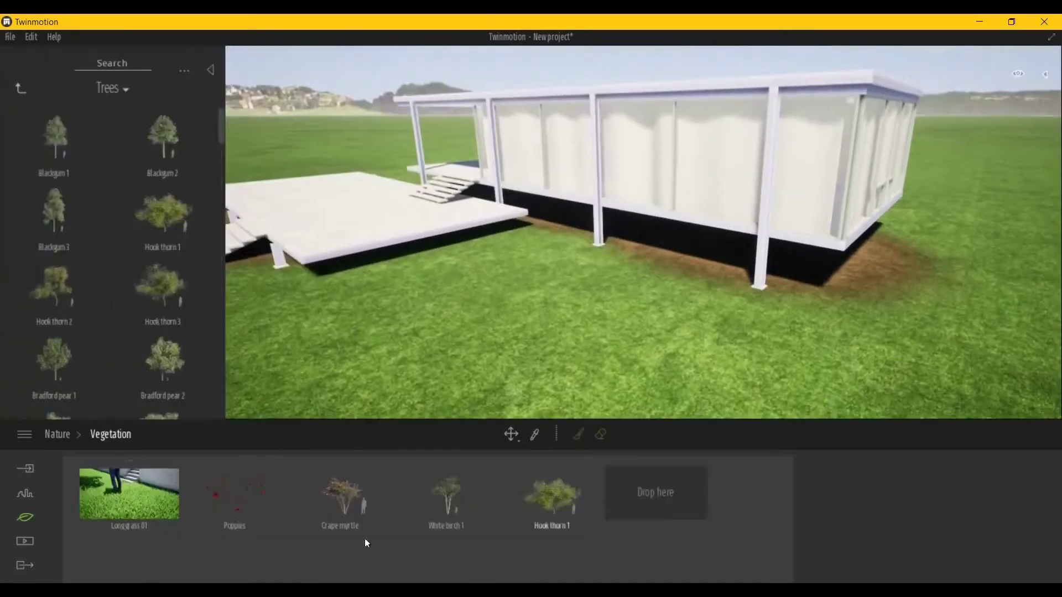
{"action": "left_click", "coordinate": [21, 88]}
{"action": "left_click", "coordinate": [199, 236]}
{"action": "left_click_drag", "start_coordinate": [53, 142], "coordinate": [655, 492]}
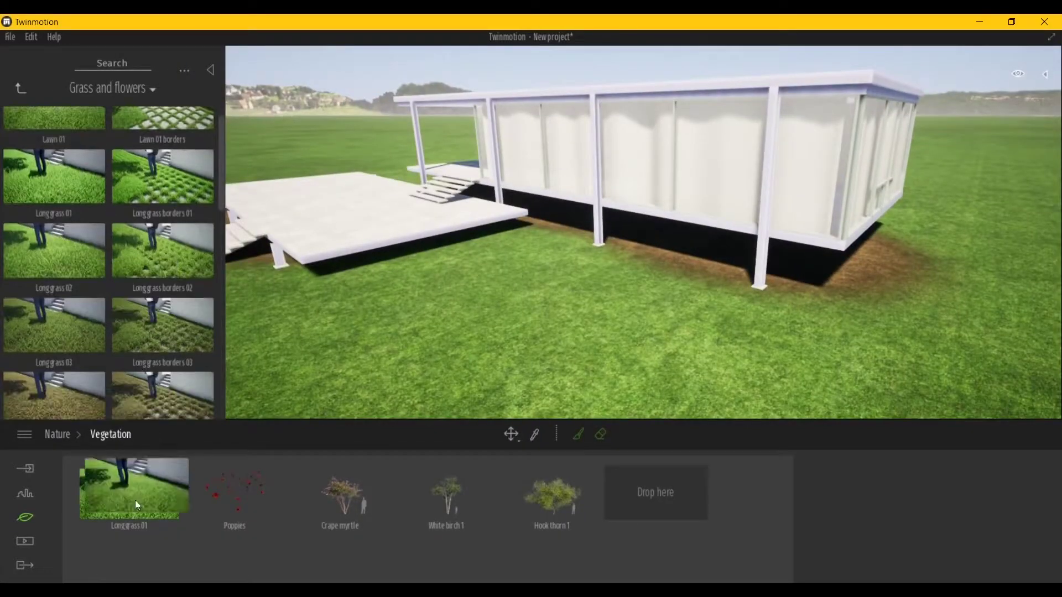
{"action": "scroll", "coordinate": [61, 294], "scroll_direction": "down", "scroll_amount": 2}
{"action": "scroll", "coordinate": [61, 293], "scroll_direction": "down", "scroll_amount": 3}
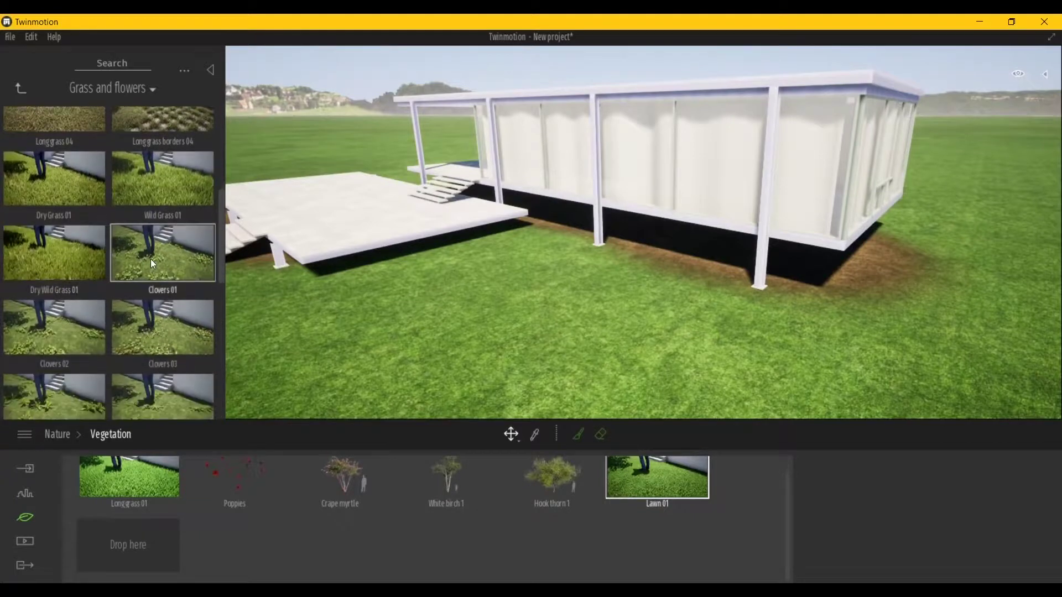
{"action": "left_click_drag", "start_coordinate": [153, 264], "coordinate": [128, 544]}
Step: Add Buttercups and Field Scabious, then select Longgrass 01 with a 1.0m brush diameter
{"action": "scroll", "coordinate": [196, 307], "scroll_direction": "down", "scroll_amount": 2}
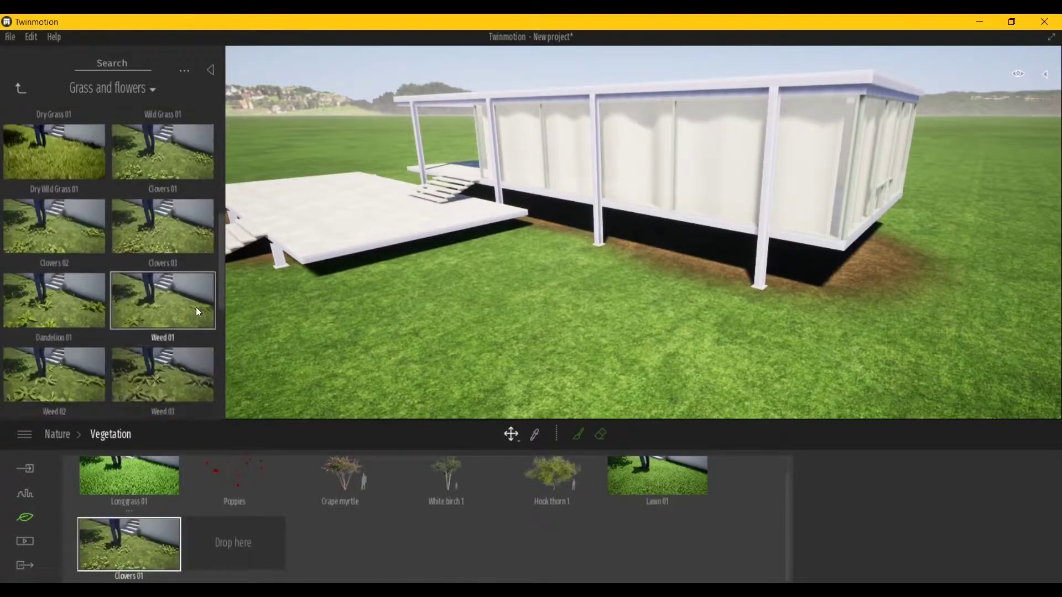
{"action": "scroll", "coordinate": [189, 308], "scroll_direction": "down", "scroll_amount": 2}
{"action": "scroll", "coordinate": [190, 305], "scroll_direction": "down", "scroll_amount": 1}
{"action": "left_click_drag", "start_coordinate": [190, 302], "coordinate": [227, 531]}
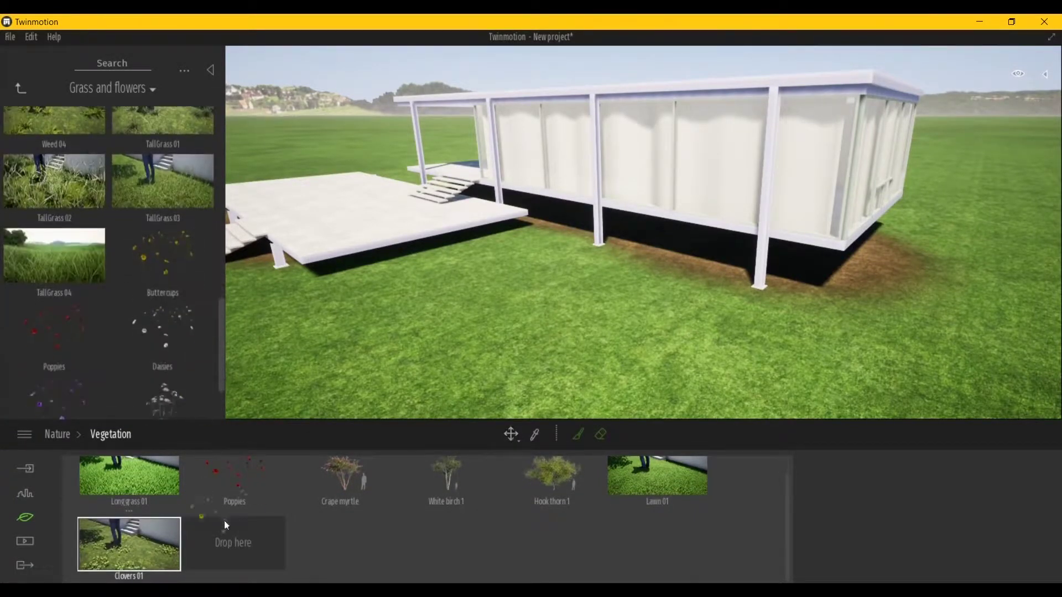
{"action": "scroll", "coordinate": [92, 330], "scroll_direction": "down", "scroll_amount": 1}
{"action": "left_click_drag", "start_coordinate": [78, 362], "coordinate": [339, 543]}
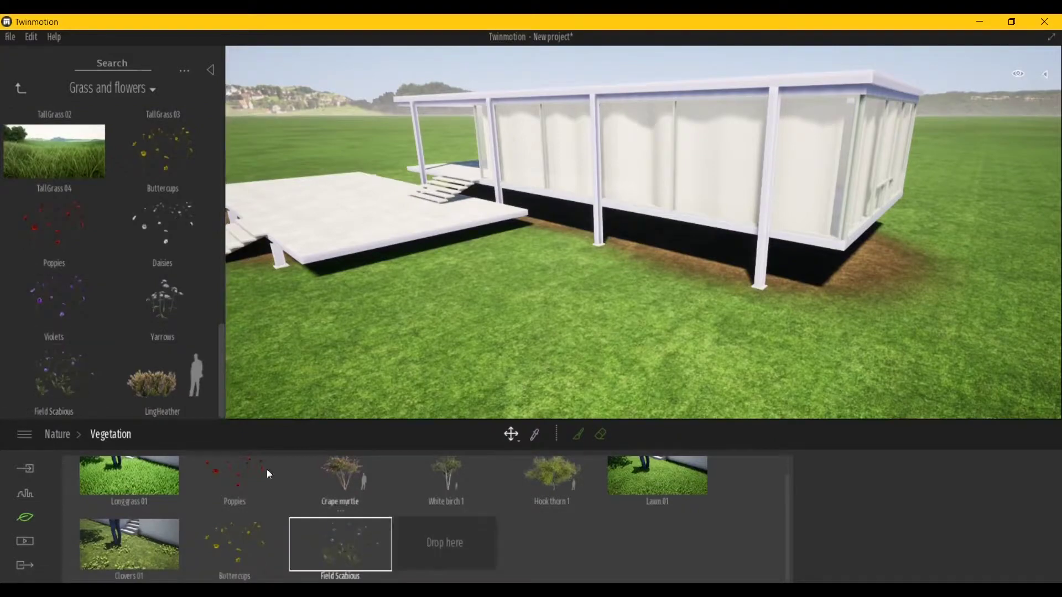
{"action": "scroll", "coordinate": [175, 362], "scroll_direction": "up", "scroll_amount": 1}
{"action": "scroll", "coordinate": [168, 358], "scroll_direction": "up", "scroll_amount": 2}
{"action": "scroll", "coordinate": [167, 358], "scroll_direction": "up", "scroll_amount": 2}
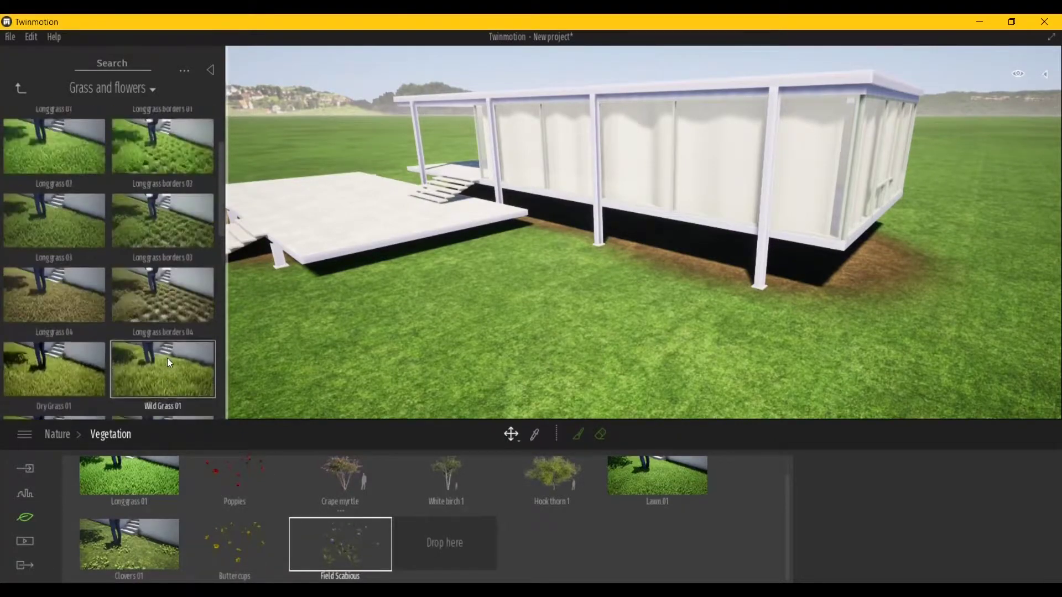
{"action": "left_click", "coordinate": [129, 476]}
{"action": "left_click_drag", "start_coordinate": [863, 552], "coordinate": [864, 555]}
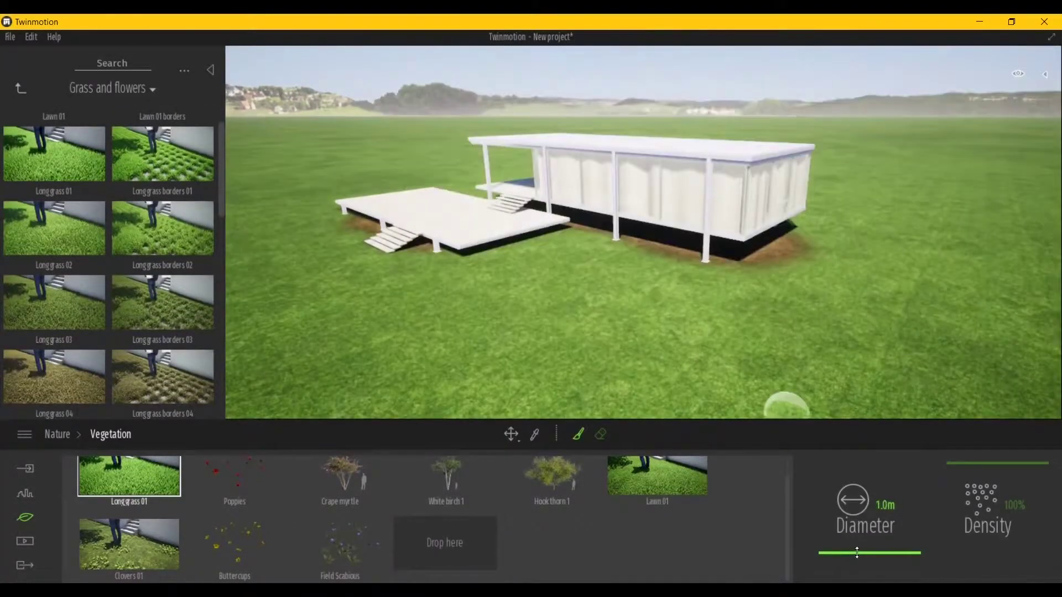
Step: Set brush diameter to 2, paint long grass, then switch to Lawn 01 and undo the long grass
{"action": "left_click", "coordinate": [884, 504]}
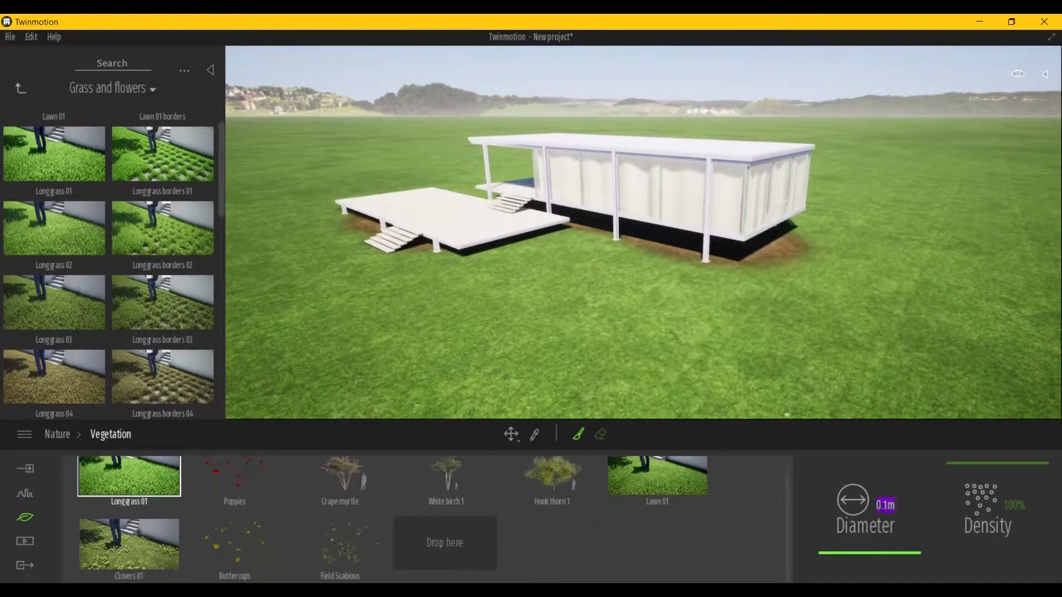
{"action": "type", "text": "2"}
{"action": "scroll", "coordinate": [781, 356], "scroll_direction": "up", "scroll_amount": 3}
{"action": "scroll", "coordinate": [715, 220], "scroll_direction": "down", "scroll_amount": 3}
{"action": "mouse_move", "coordinate": [813, 263]}
{"action": "left_mouse_down"}
{"action": "mouse_move", "coordinate": [816, 244]}
{"action": "mouse_move", "coordinate": [842, 266]}
{"action": "mouse_move", "coordinate": [713, 339]}
{"action": "left_mouse_up"}
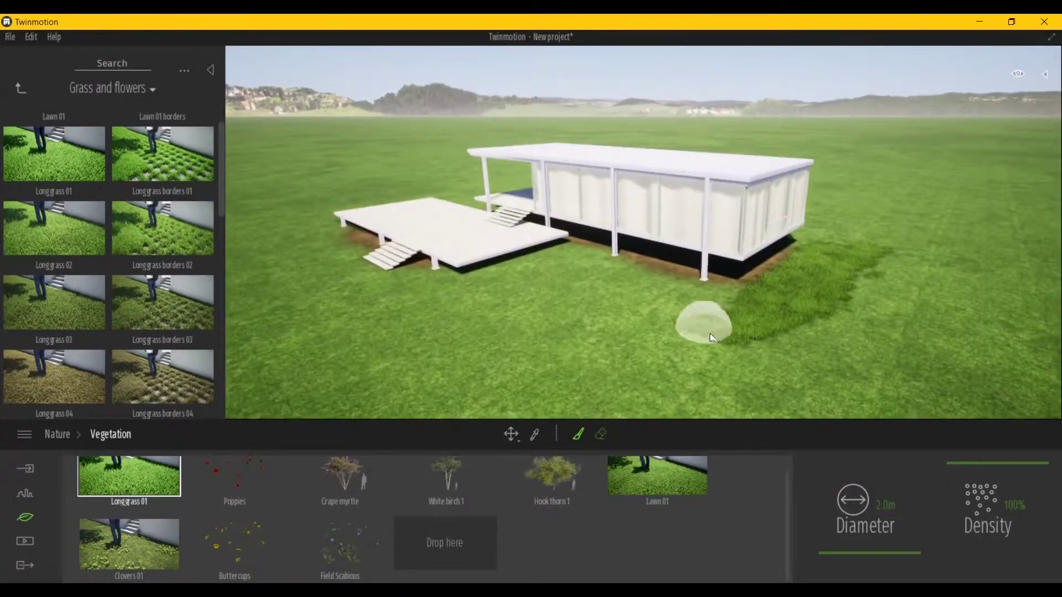
{"action": "left_click", "coordinate": [663, 470]}
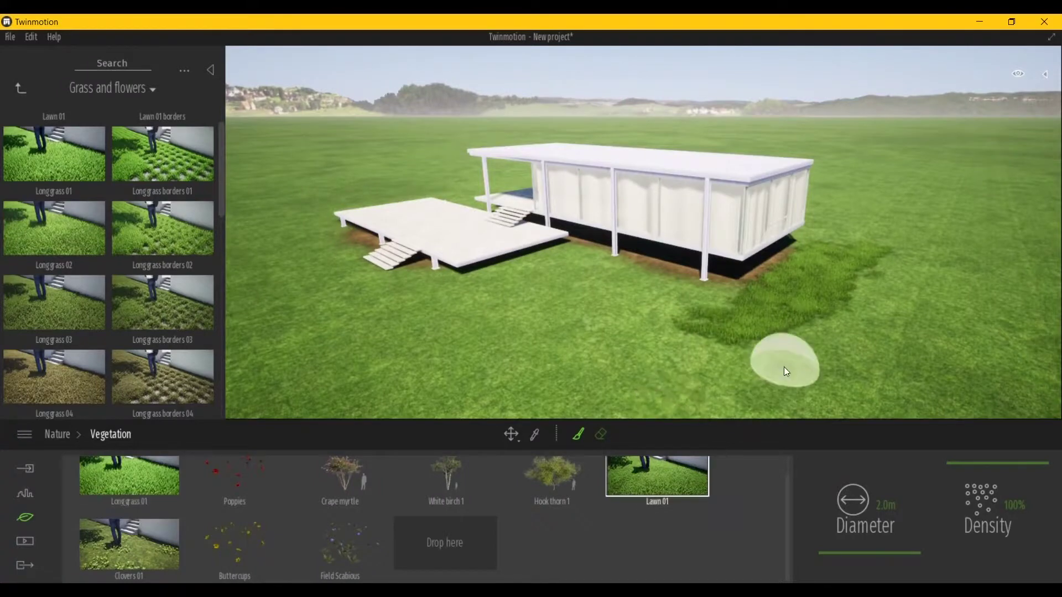
{"action": "key", "text": "ctrl+z"}
Step: Paint Lawn 01 patches on both sides of the house, hide the house, and enlarge the brush
{"action": "mouse_move", "coordinate": [772, 290]}
{"action": "left_mouse_down"}
{"action": "mouse_move", "coordinate": [878, 280]}
{"action": "mouse_move", "coordinate": [749, 293]}
{"action": "mouse_move", "coordinate": [785, 260]}
{"action": "mouse_move", "coordinate": [707, 300]}
{"action": "mouse_move", "coordinate": [585, 295]}
{"action": "mouse_move", "coordinate": [715, 304]}
{"action": "mouse_move", "coordinate": [655, 335]}
{"action": "mouse_move", "coordinate": [551, 300]}
{"action": "left_mouse_up"}
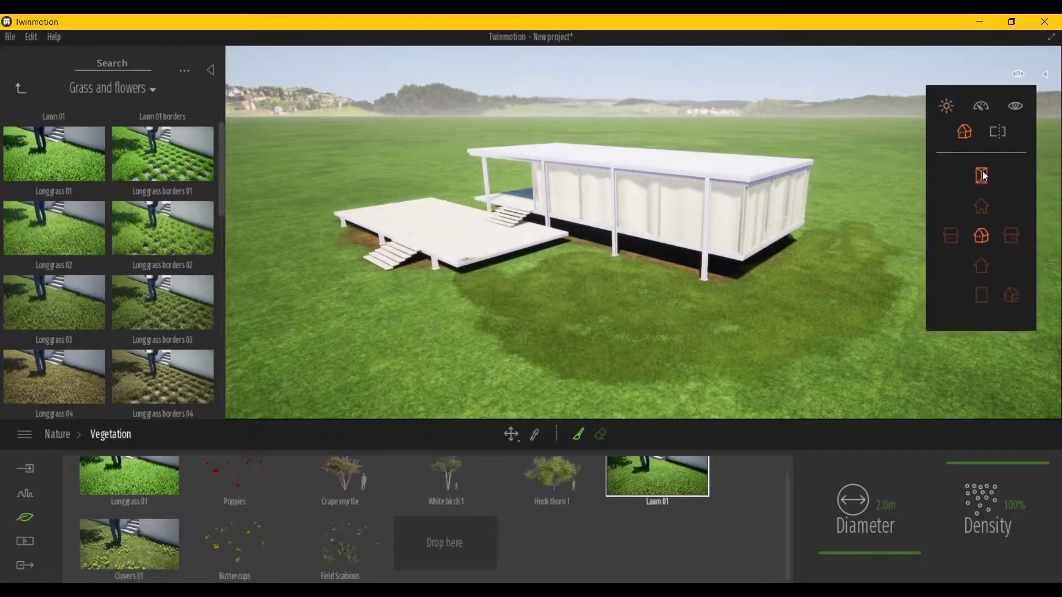
{"action": "left_click", "coordinate": [982, 175]}
{"action": "mouse_move", "coordinate": [578, 383]}
{"action": "left_mouse_down"}
{"action": "mouse_move", "coordinate": [567, 273]}
{"action": "mouse_move", "coordinate": [583, 293]}
{"action": "mouse_move", "coordinate": [627, 308]}
{"action": "left_mouse_up"}
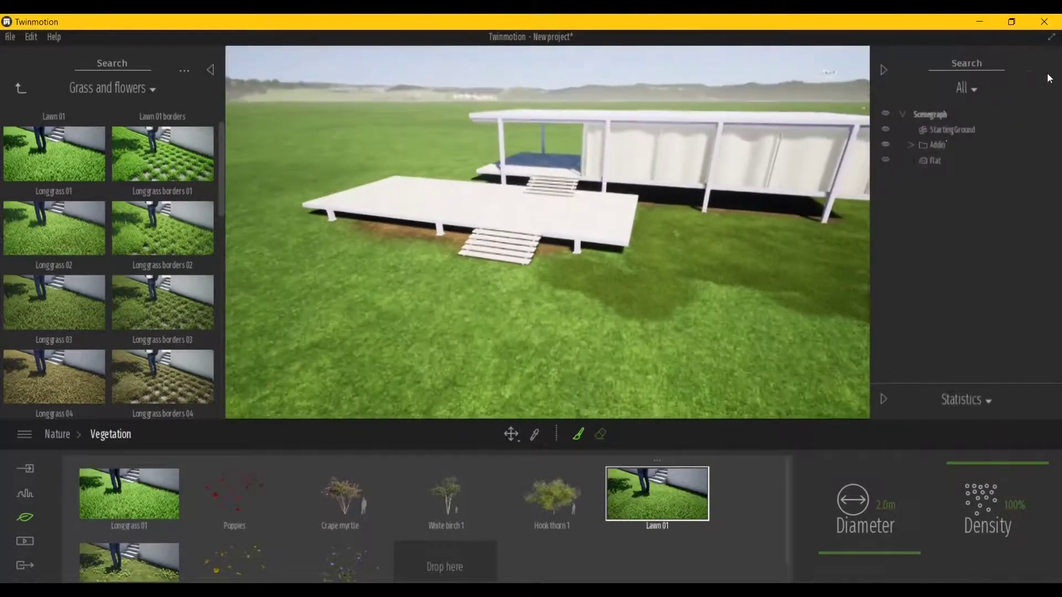
{"action": "left_click", "coordinate": [881, 145]}
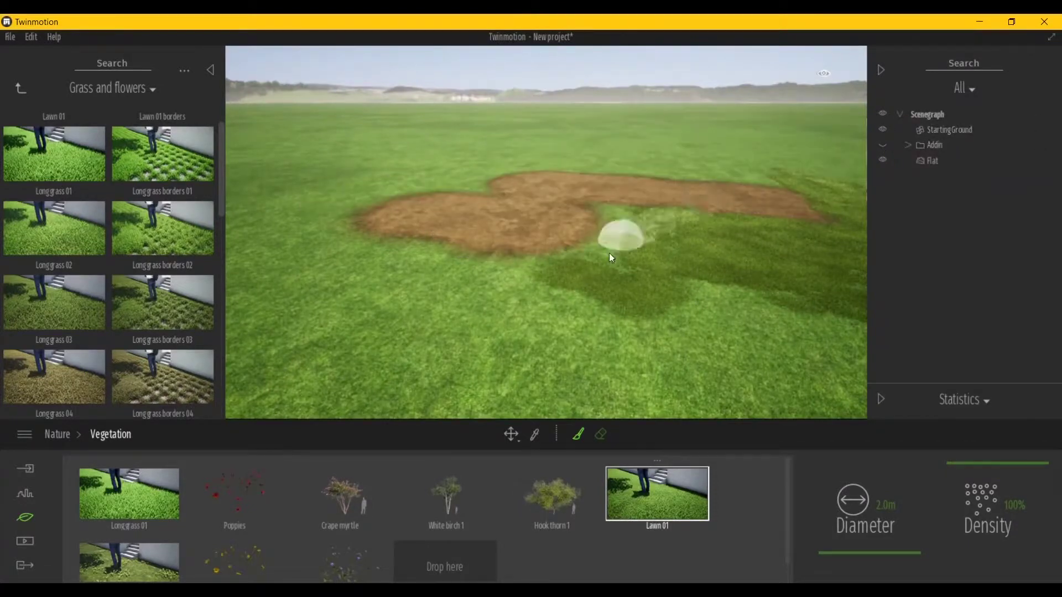
{"action": "left_click_drag", "start_coordinate": [821, 553], "coordinate": [671, 379]}
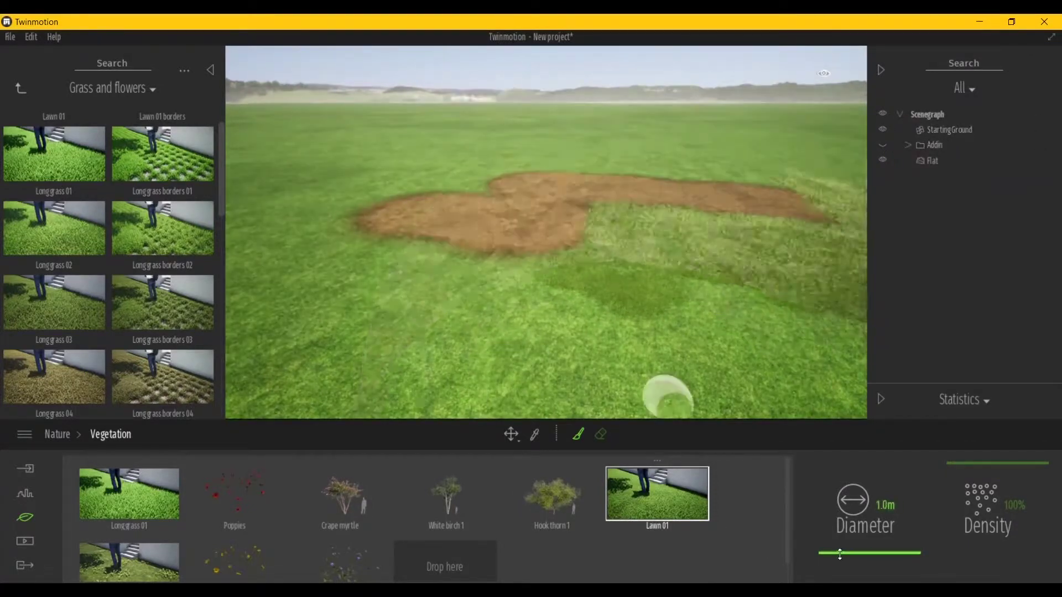
{"action": "scroll", "coordinate": [305, 297], "scroll_direction": "up", "scroll_amount": 3}
{"action": "scroll", "coordinate": [332, 243], "scroll_direction": "up", "scroll_amount": 2}
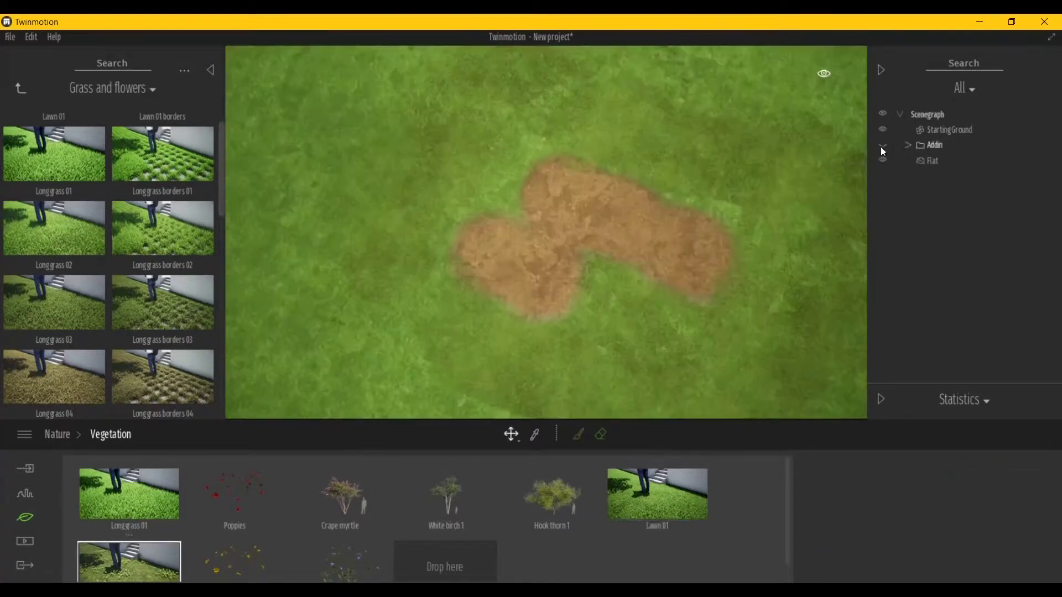
Step: Bring the house back, check the Image 01 camera, then switch to a Top view of the site
{"action": "left_click", "coordinate": [882, 145]}
{"action": "left_click", "coordinate": [28, 545]}
{"action": "left_click", "coordinate": [416, 510]}
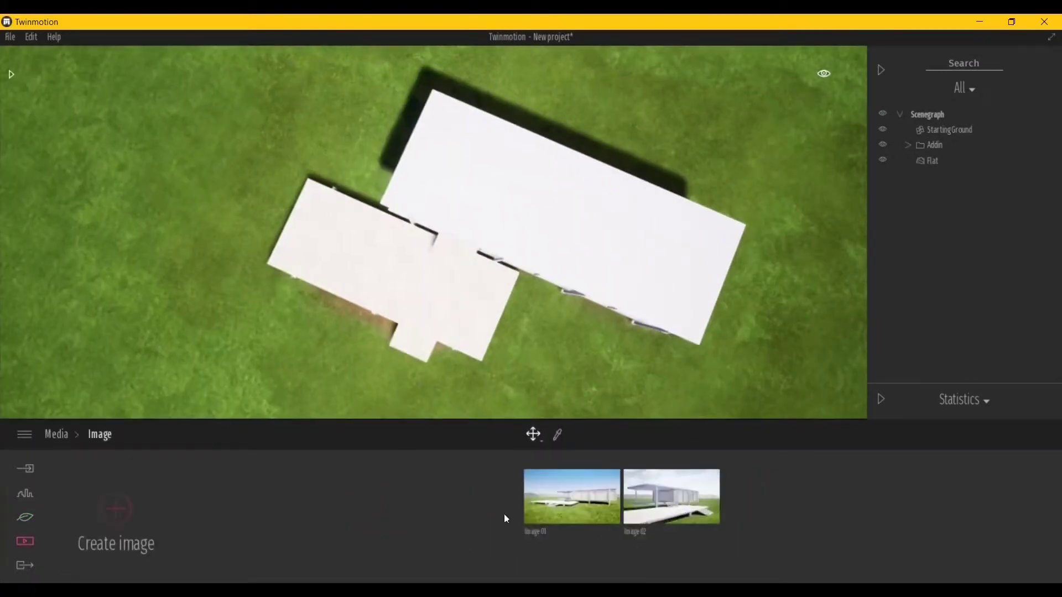
{"action": "left_click", "coordinate": [571, 509]}
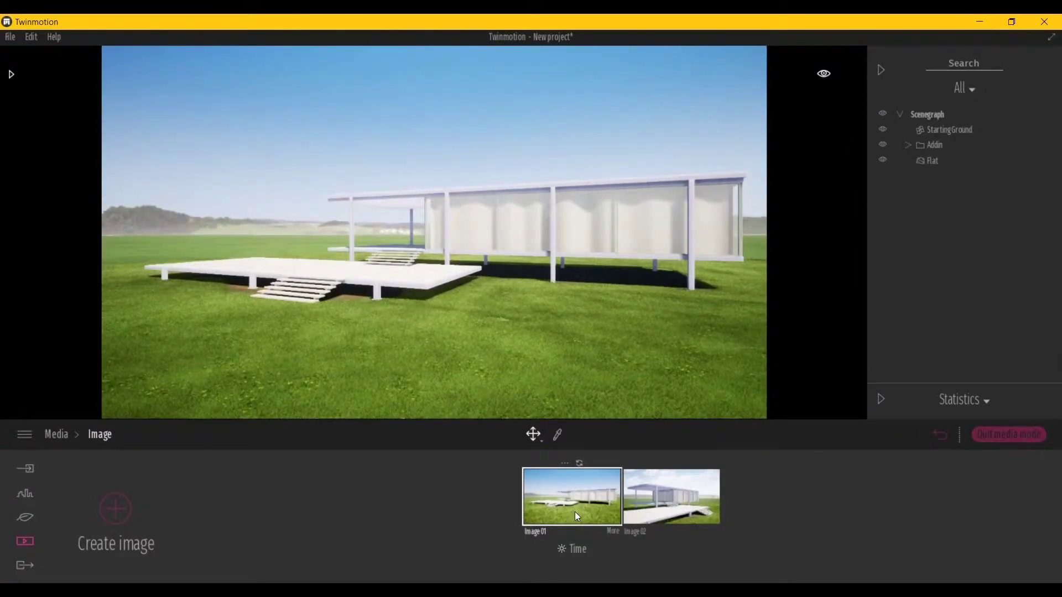
{"action": "left_click", "coordinate": [576, 510]}
{"action": "left_click", "coordinate": [769, 133]}
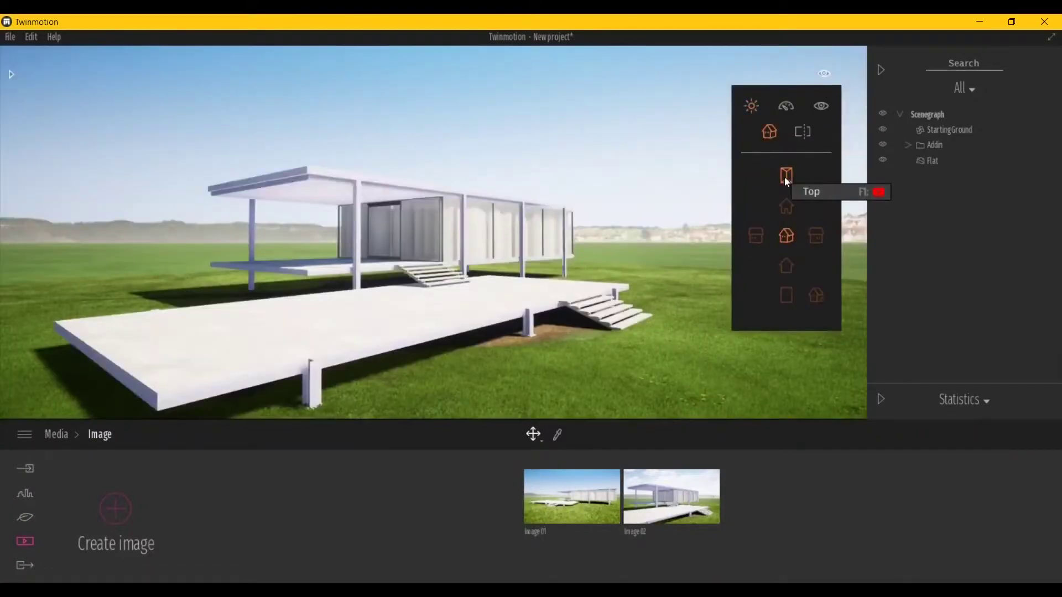
{"action": "left_click", "coordinate": [786, 176]}
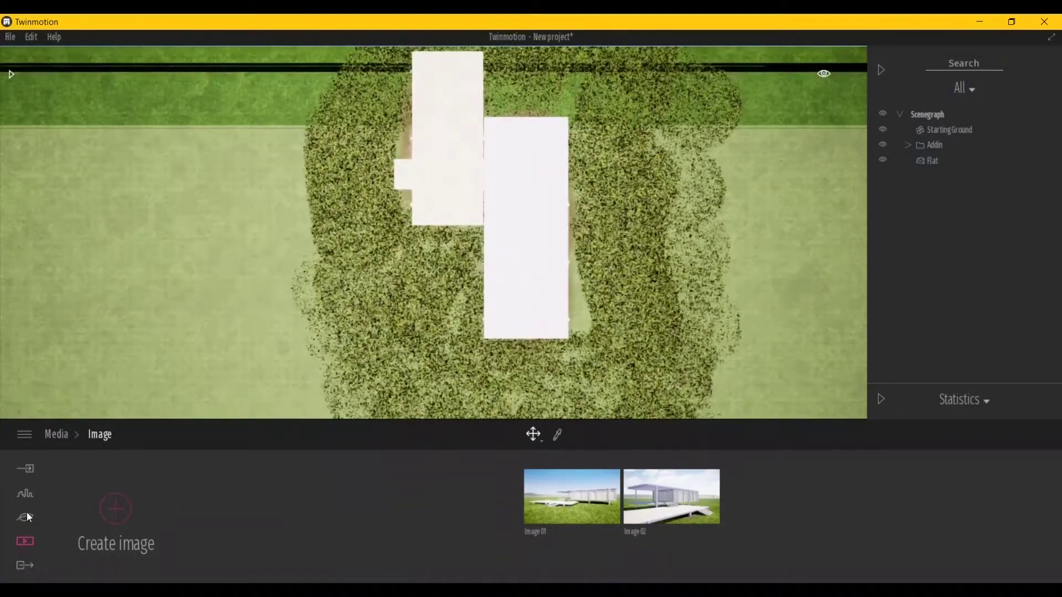
Step: Select Lawn 01 in Nature > Vegetation and paint a dense ring around the house
{"action": "left_click", "coordinate": [25, 517]}
{"action": "left_click", "coordinate": [680, 506]}
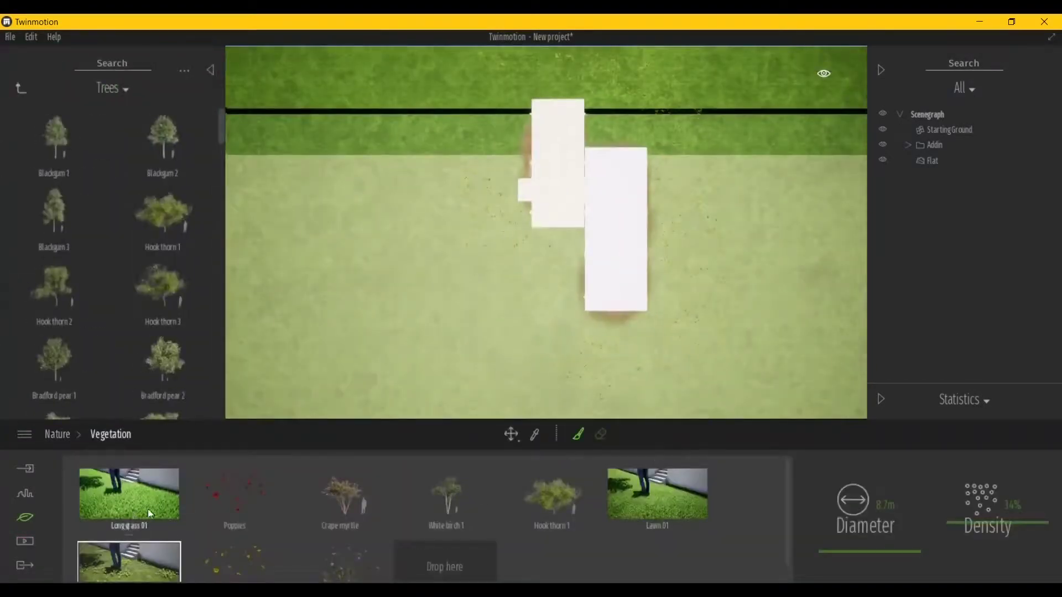
{"action": "left_click", "coordinate": [620, 502]}
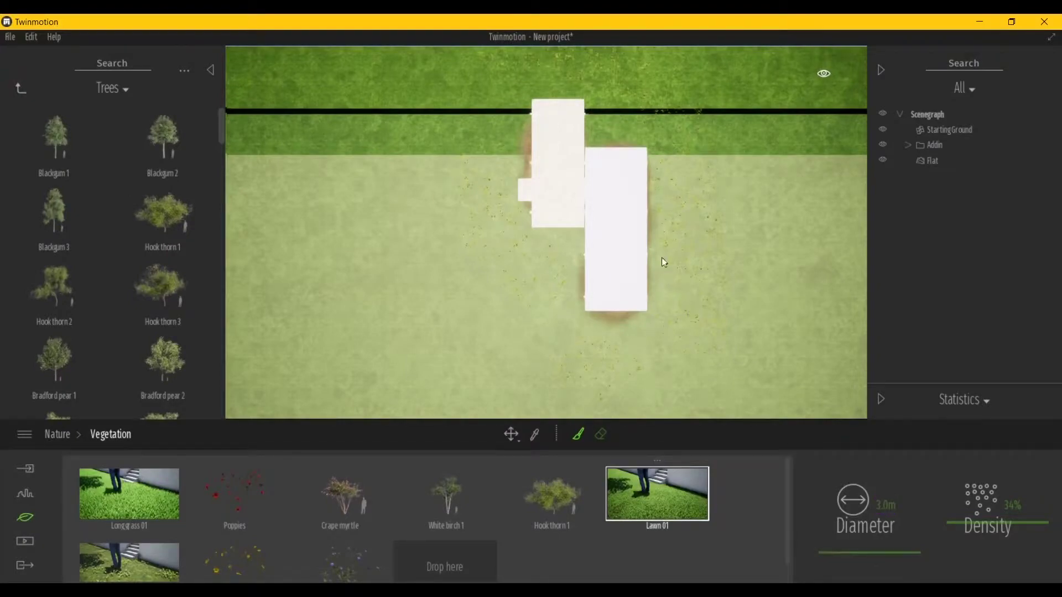
{"action": "scroll", "coordinate": [663, 263], "scroll_direction": "up", "scroll_amount": 2}
{"action": "scroll", "coordinate": [671, 324], "scroll_direction": "up", "scroll_amount": 2}
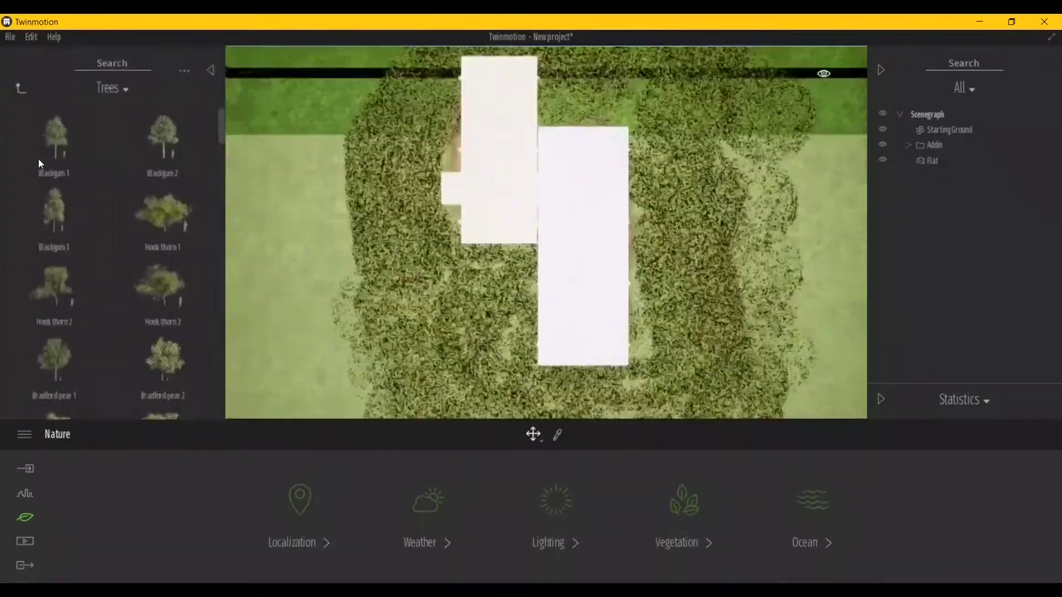
{"action": "scroll", "coordinate": [141, 292], "scroll_direction": "down", "scroll_amount": 1}
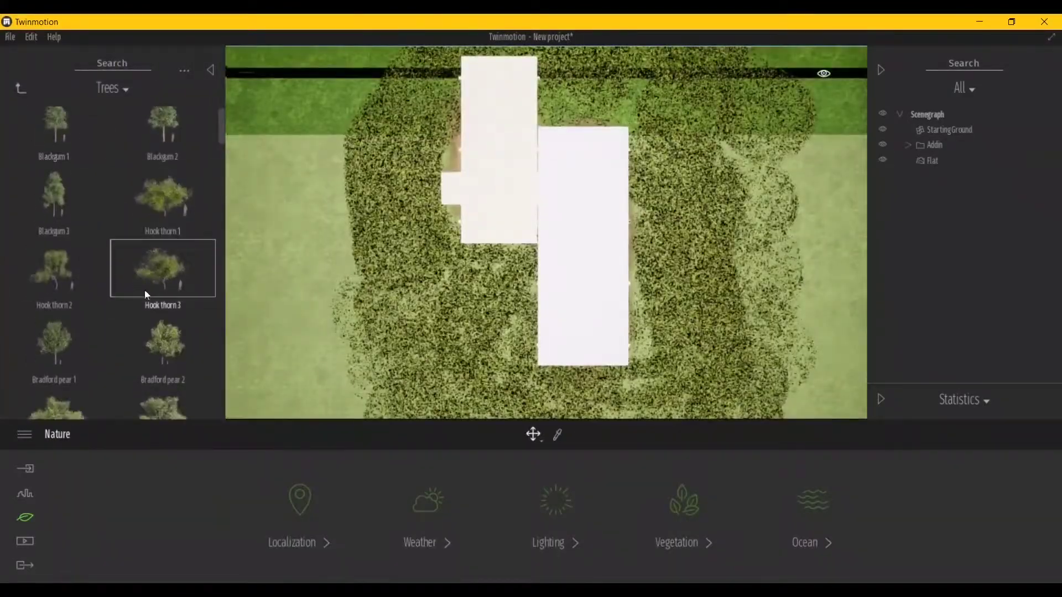
{"action": "scroll", "coordinate": [150, 282], "scroll_direction": "down", "scroll_amount": 1}
{"action": "scroll", "coordinate": [151, 282], "scroll_direction": "down", "scroll_amount": 1}
{"action": "scroll", "coordinate": [151, 282], "scroll_direction": "down", "scroll_amount": 1}
{"action": "scroll", "coordinate": [151, 282], "scroll_direction": "down", "scroll_amount": 1}
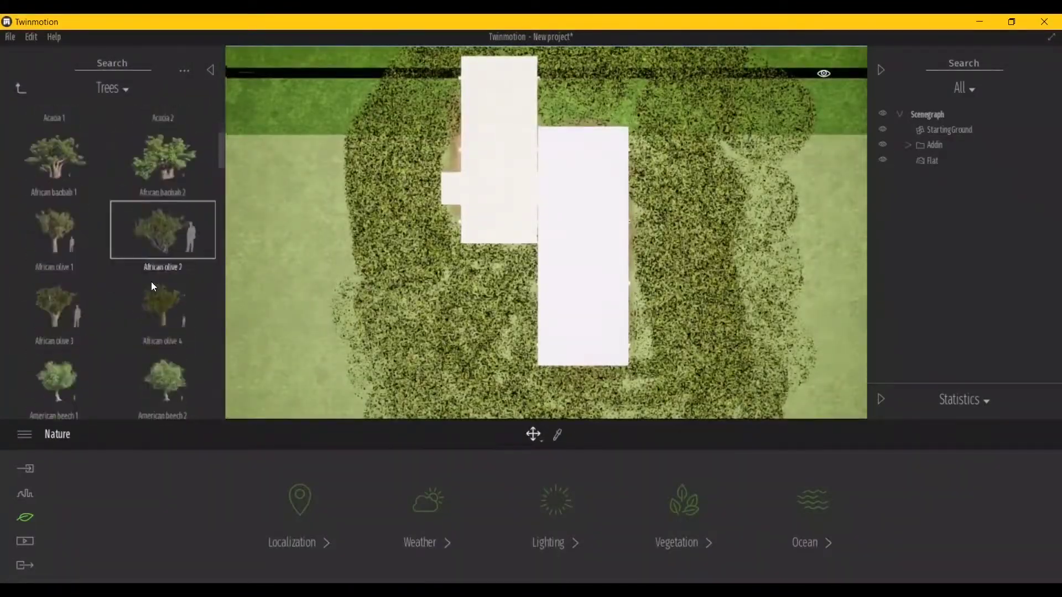
{"action": "scroll", "coordinate": [154, 287], "scroll_direction": "down", "scroll_amount": 1}
{"action": "scroll", "coordinate": [154, 286], "scroll_direction": "down", "scroll_amount": 1}
{"action": "scroll", "coordinate": [154, 287], "scroll_direction": "down", "scroll_amount": 1}
{"action": "scroll", "coordinate": [154, 286], "scroll_direction": "down", "scroll_amount": 1}
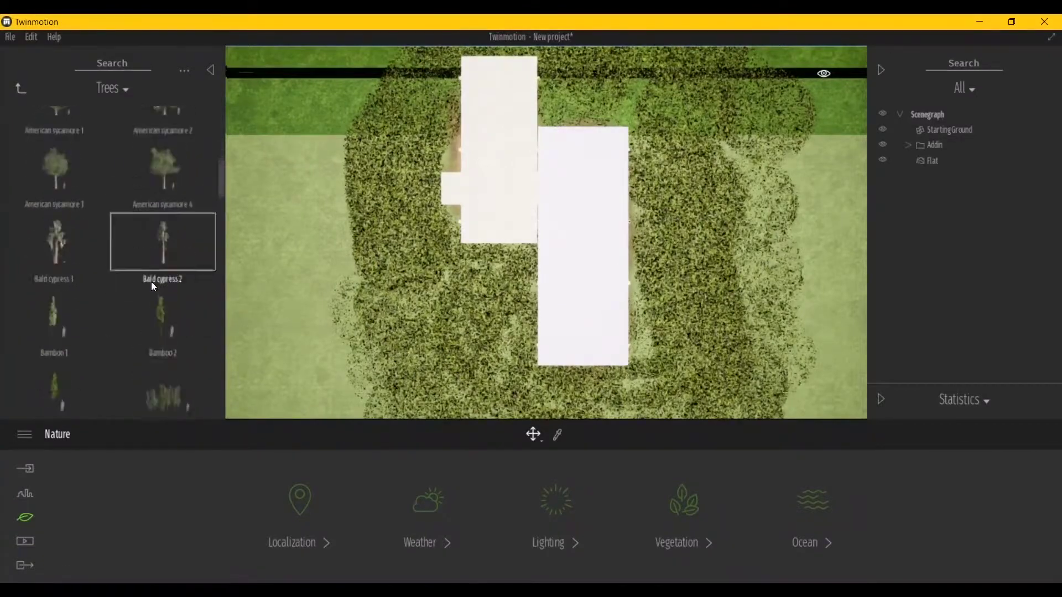
{"action": "scroll", "coordinate": [153, 287], "scroll_direction": "down", "scroll_amount": 2}
{"action": "scroll", "coordinate": [154, 287], "scroll_direction": "down", "scroll_amount": 2}
{"action": "scroll", "coordinate": [153, 286], "scroll_direction": "down", "scroll_amount": 2}
{"action": "scroll", "coordinate": [154, 286], "scroll_direction": "down", "scroll_amount": 2}
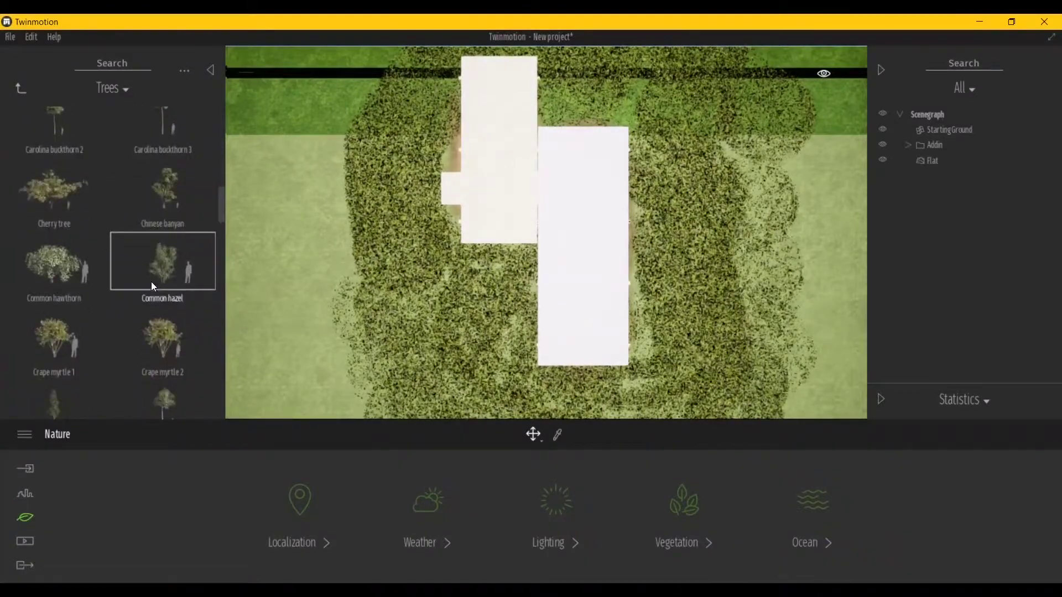
{"action": "scroll", "coordinate": [153, 286], "scroll_direction": "down", "scroll_amount": 2}
{"action": "scroll", "coordinate": [154, 287], "scroll_direction": "down", "scroll_amount": 2}
{"action": "scroll", "coordinate": [154, 286], "scroll_direction": "down", "scroll_amount": 2}
{"action": "scroll", "coordinate": [153, 287], "scroll_direction": "down", "scroll_amount": 2}
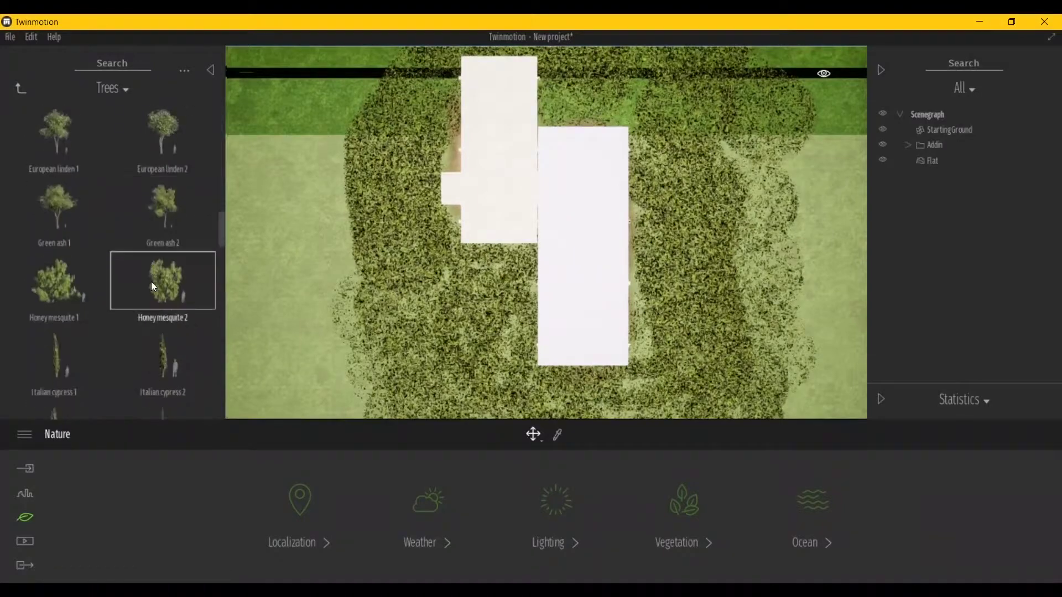
{"action": "scroll", "coordinate": [154, 286], "scroll_direction": "down", "scroll_amount": 1}
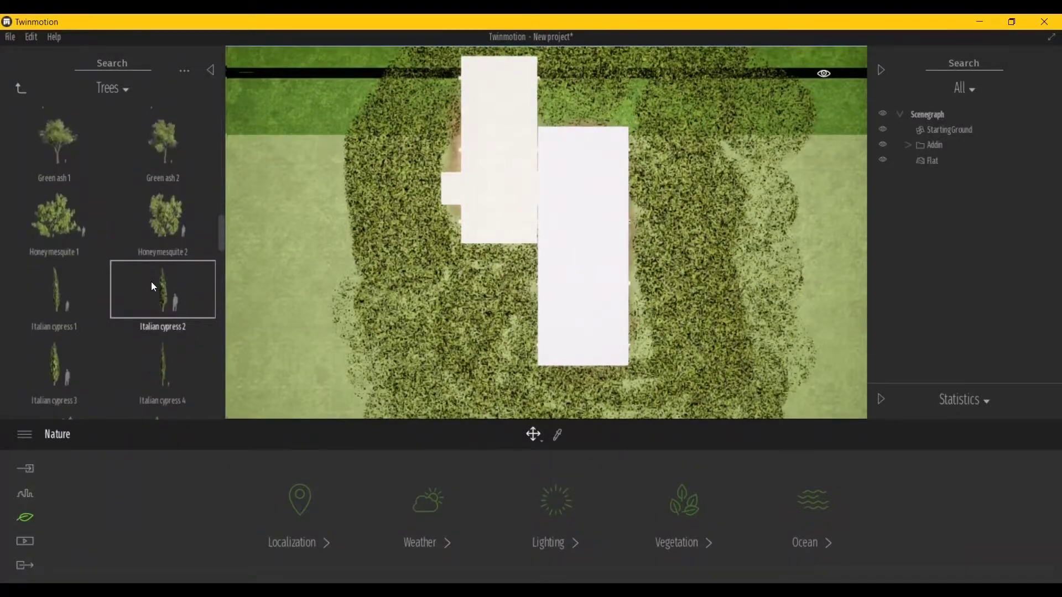
{"action": "scroll", "coordinate": [154, 286], "scroll_direction": "down", "scroll_amount": 1}
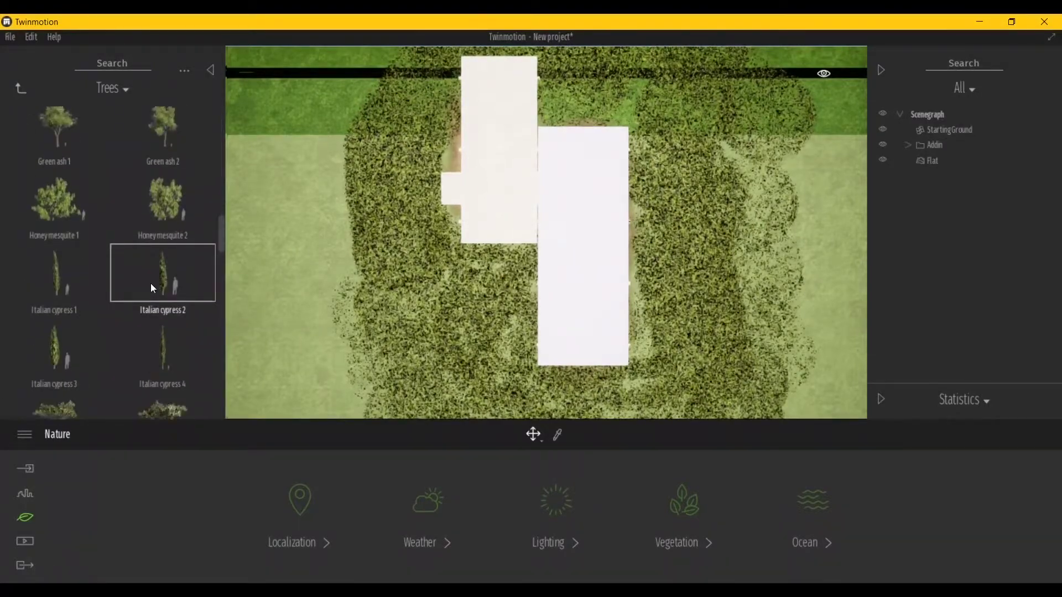
{"action": "scroll", "coordinate": [153, 288], "scroll_direction": "down", "scroll_amount": 1}
{"action": "scroll", "coordinate": [154, 288], "scroll_direction": "down", "scroll_amount": 1}
{"action": "scroll", "coordinate": [153, 288], "scroll_direction": "down", "scroll_amount": 1}
{"action": "scroll", "coordinate": [153, 288], "scroll_direction": "down", "scroll_amount": 1}
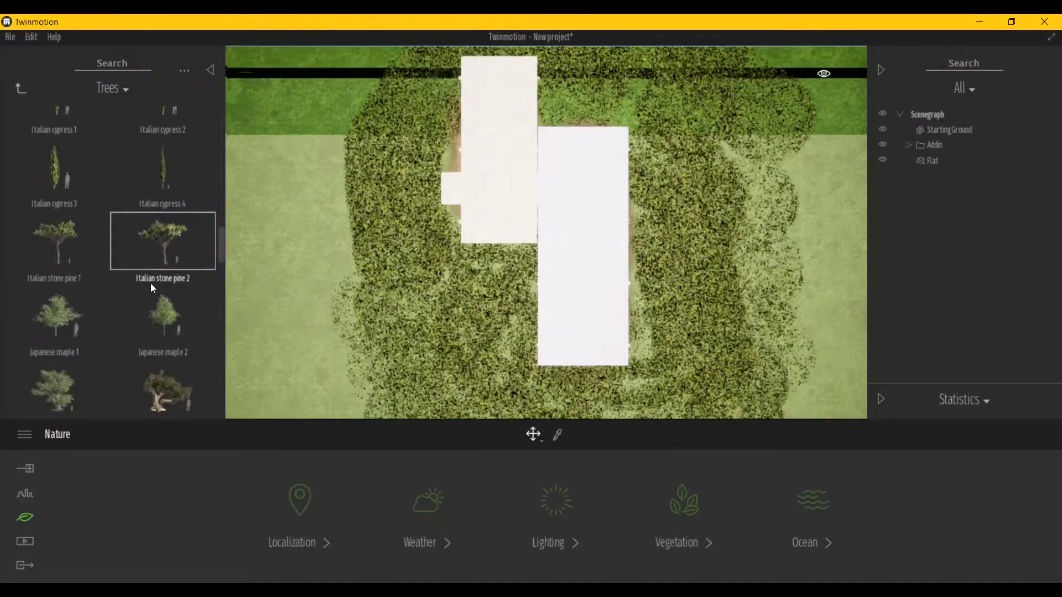
{"action": "scroll", "coordinate": [153, 289], "scroll_direction": "down", "scroll_amount": 2}
{"action": "scroll", "coordinate": [153, 288], "scroll_direction": "down", "scroll_amount": 1}
{"action": "scroll", "coordinate": [153, 288], "scroll_direction": "down", "scroll_amount": 1}
{"action": "scroll", "coordinate": [153, 288], "scroll_direction": "down", "scroll_amount": 1}
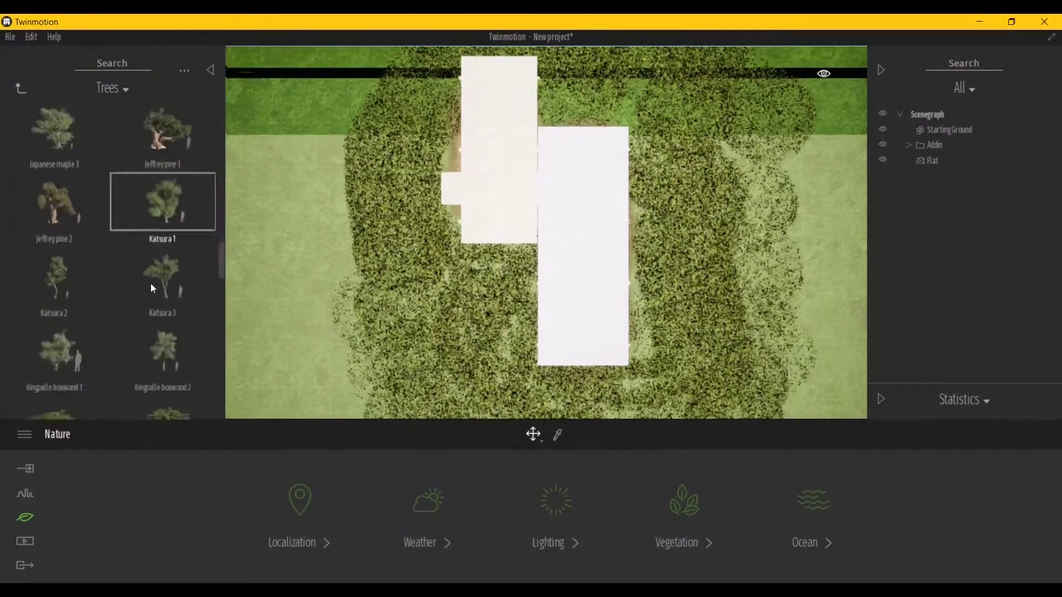
{"action": "scroll", "coordinate": [153, 288], "scroll_direction": "down", "scroll_amount": 2}
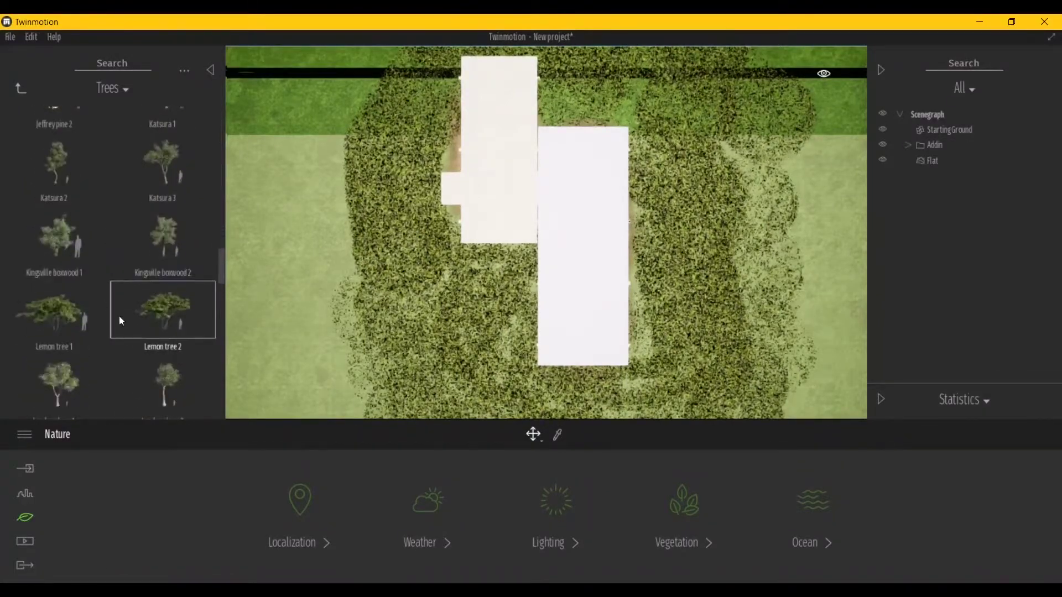
Step: Place Lemon tree 1 beside the house and a row of three Lemon tree 2 copies above it
{"action": "left_click_drag", "start_coordinate": [82, 309], "coordinate": [495, 300]}
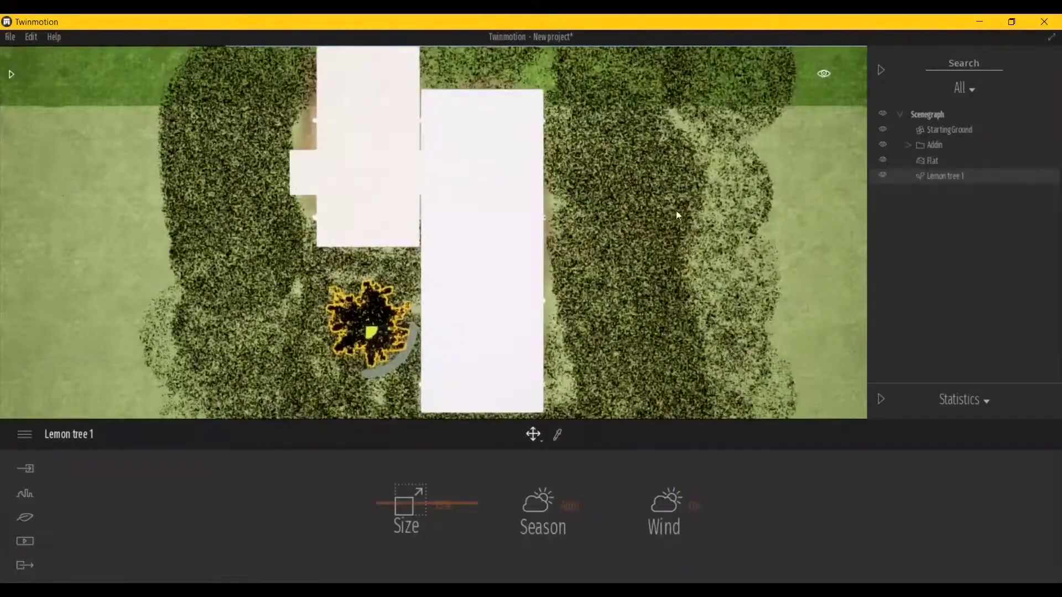
{"action": "scroll", "coordinate": [668, 224], "scroll_direction": "down", "scroll_amount": 5}
{"action": "left_click", "coordinate": [10, 74]}
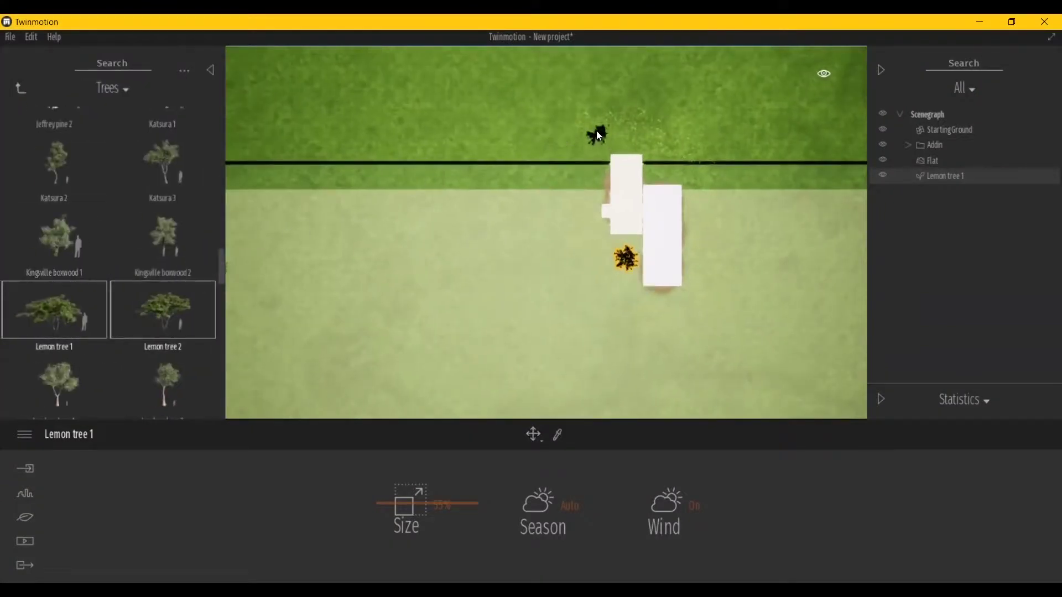
{"action": "left_click_drag", "start_coordinate": [600, 141], "coordinate": [597, 136]}
{"action": "mouse_move", "coordinate": [530, 99]}
{"action": "left_mouse_down", "text": "shift"}
{"action": "mouse_move", "coordinate": [577, 96]}
{"action": "mouse_move", "coordinate": [596, 131]}
{"action": "mouse_move", "coordinate": [571, 147]}
{"action": "left_mouse_up", "text": "shift"}
{"action": "left_click", "coordinate": [510, 394]}
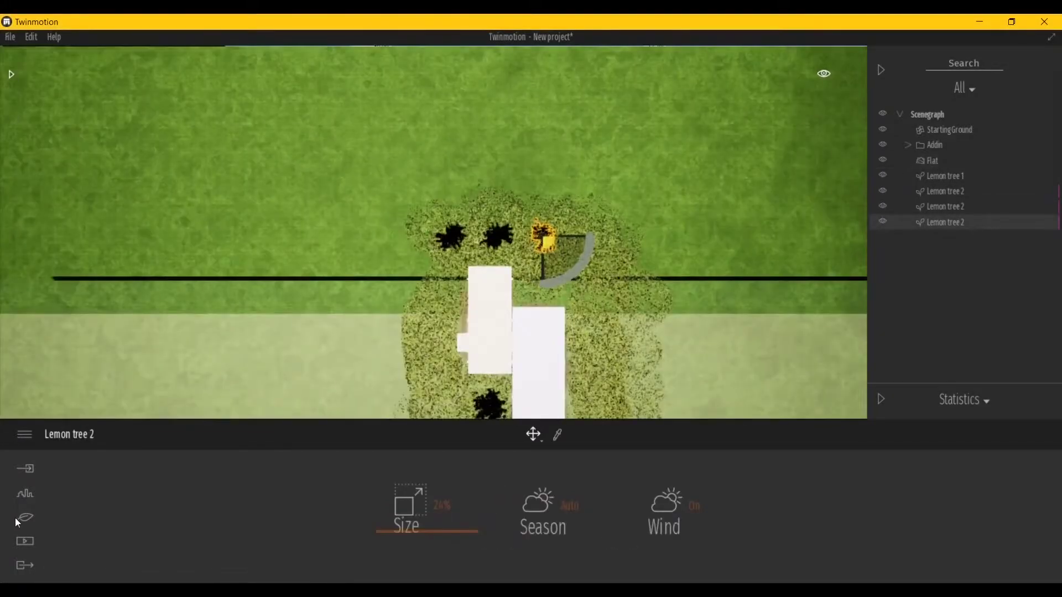
Step: Open the vegetation palette and return to a perspective view
{"action": "left_click", "coordinate": [16, 520]}
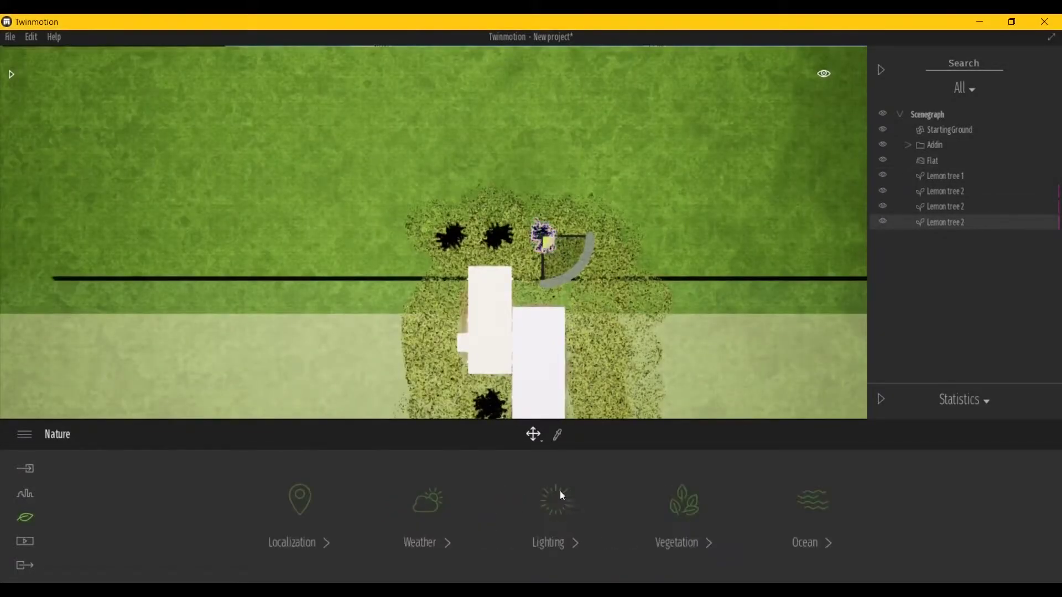
{"action": "left_click", "coordinate": [693, 522]}
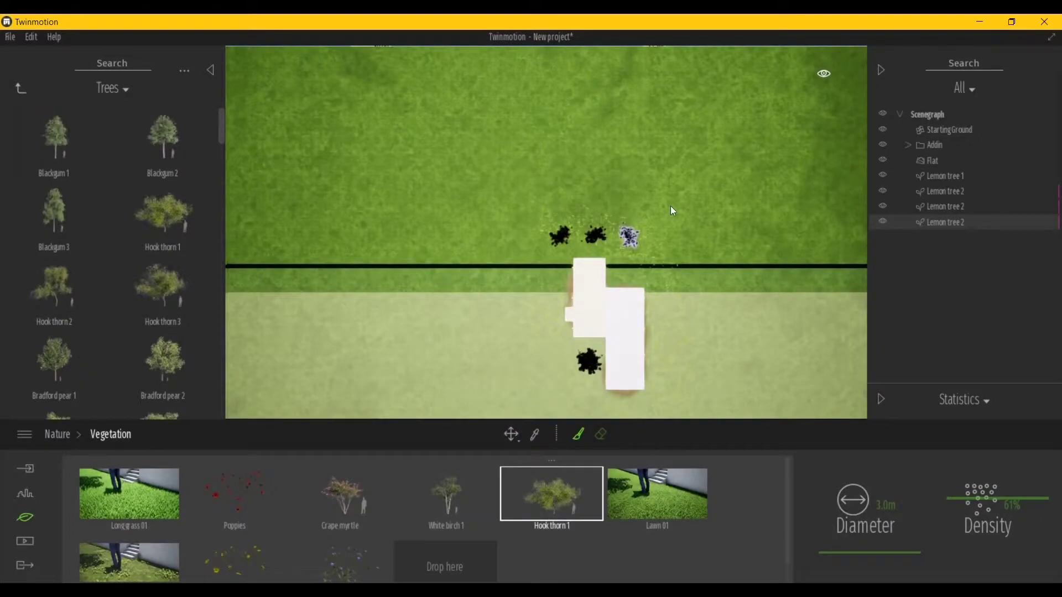
{"action": "scroll", "coordinate": [635, 225], "scroll_direction": "up", "scroll_amount": 5}
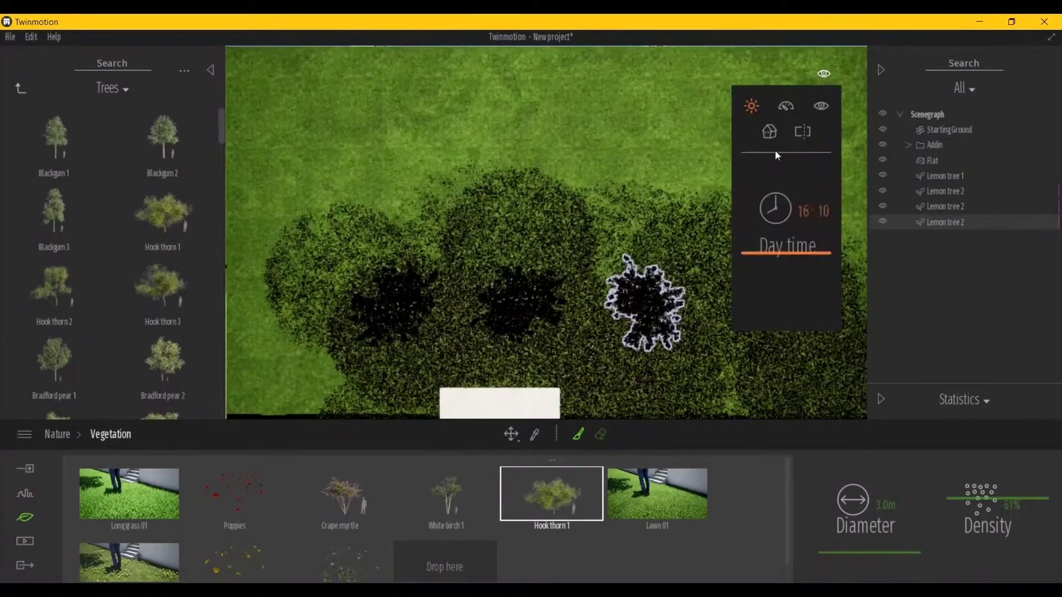
{"action": "left_click", "coordinate": [769, 131]}
{"action": "left_click", "coordinate": [783, 234]}
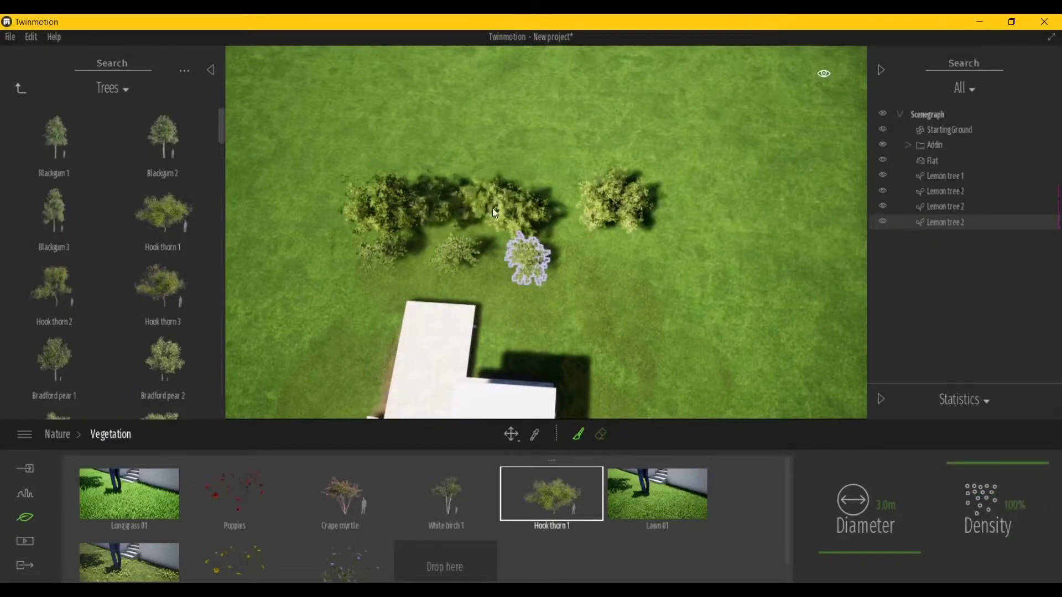
Step: Paint Hook thorn 1 shrubs on the lawn with a 20.2m brush, erasing one stray shrub
{"action": "left_click_drag", "start_coordinate": [861, 545], "coordinate": [830, 545]}
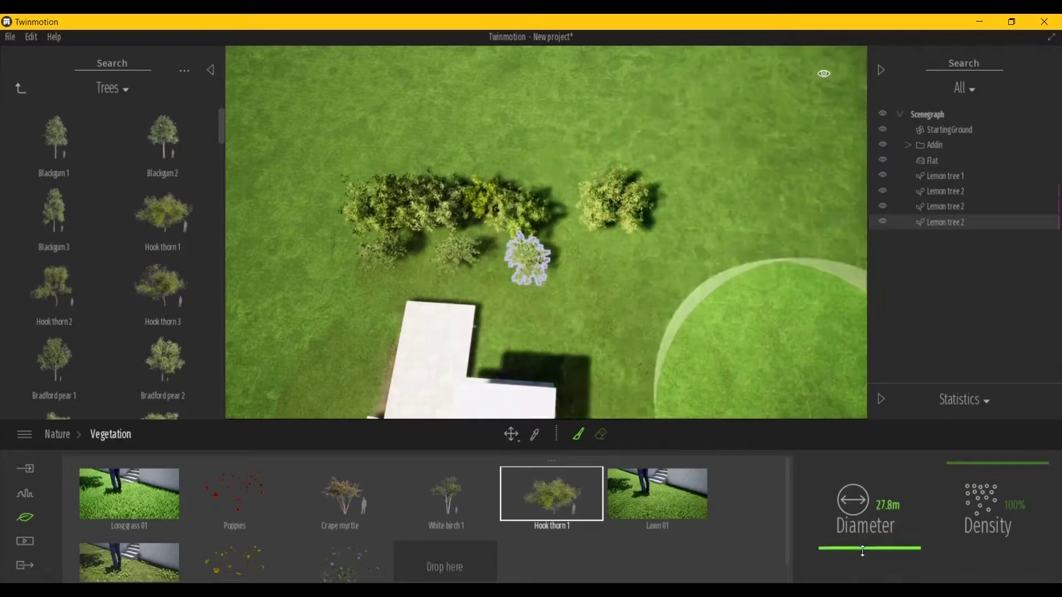
{"action": "mouse_move", "coordinate": [659, 215]}
{"action": "left_mouse_down"}
{"action": "mouse_move", "coordinate": [709, 222]}
{"action": "mouse_move", "coordinate": [764, 254]}
{"action": "left_mouse_up"}
{"action": "middle_click_drag", "start_coordinate": [764, 254], "coordinate": [663, 191]}
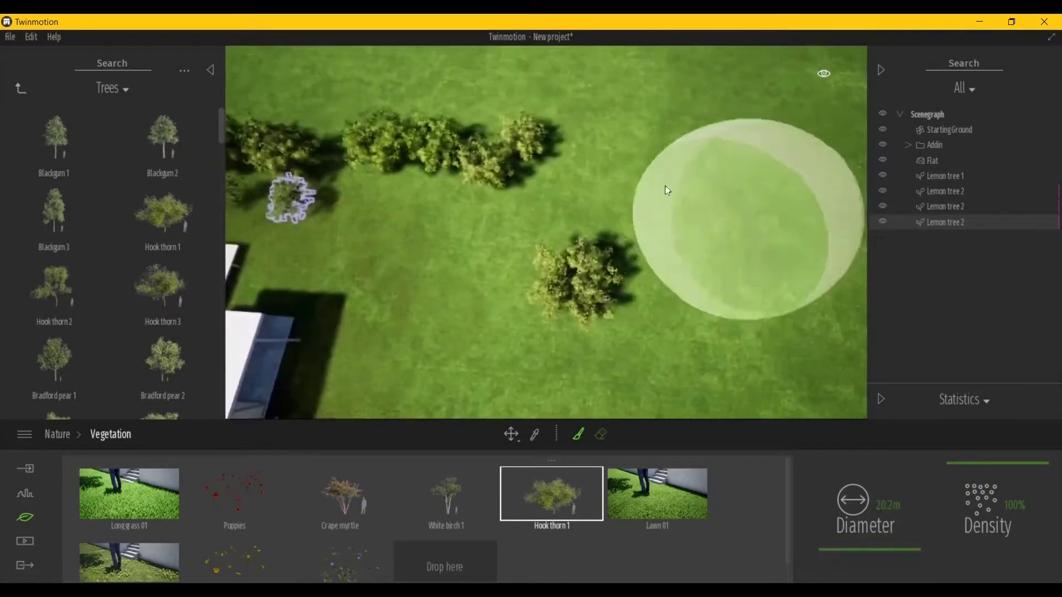
{"action": "left_click", "coordinate": [603, 441]}
{"action": "left_click", "coordinate": [607, 299]}
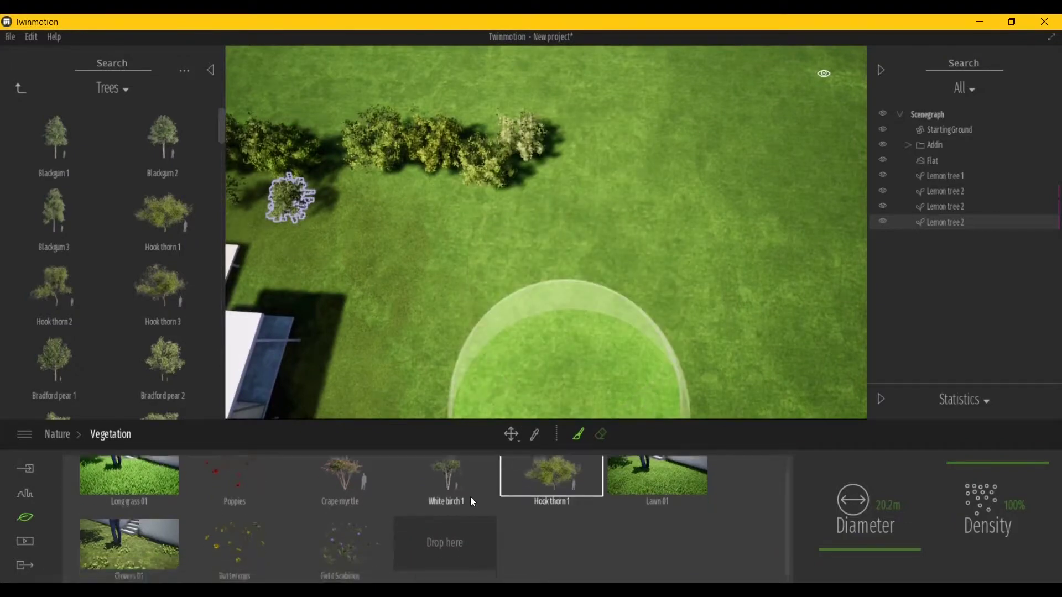
{"action": "left_click_drag", "start_coordinate": [221, 143], "coordinate": [220, 278]}
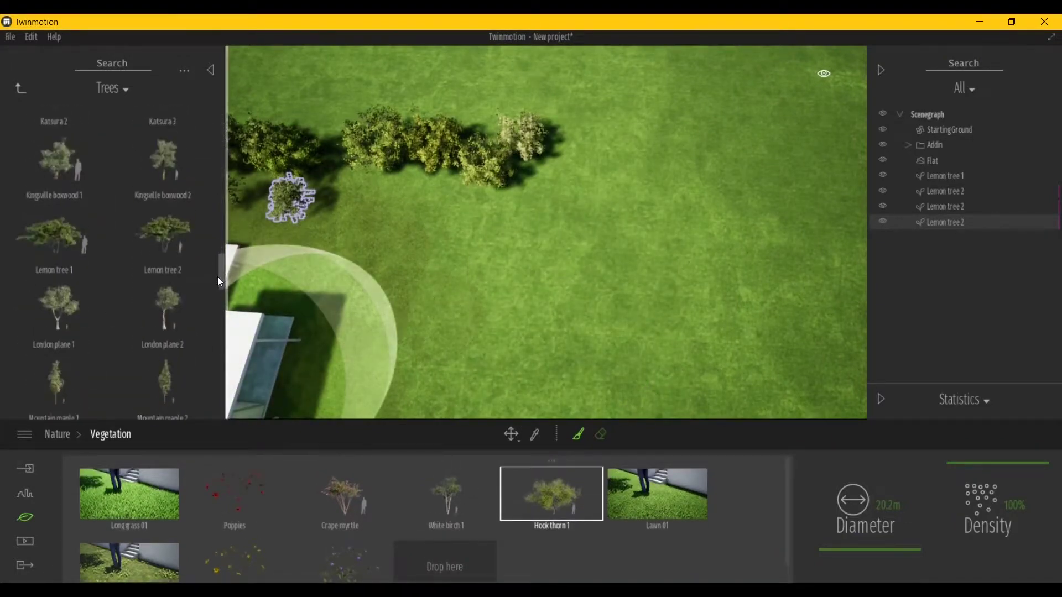
{"action": "mouse_move", "coordinate": [220, 278]}
{"action": "left_mouse_down"}
{"action": "mouse_move", "coordinate": [220, 336]}
{"action": "mouse_move", "coordinate": [482, 552]}
{"action": "left_mouse_up"}
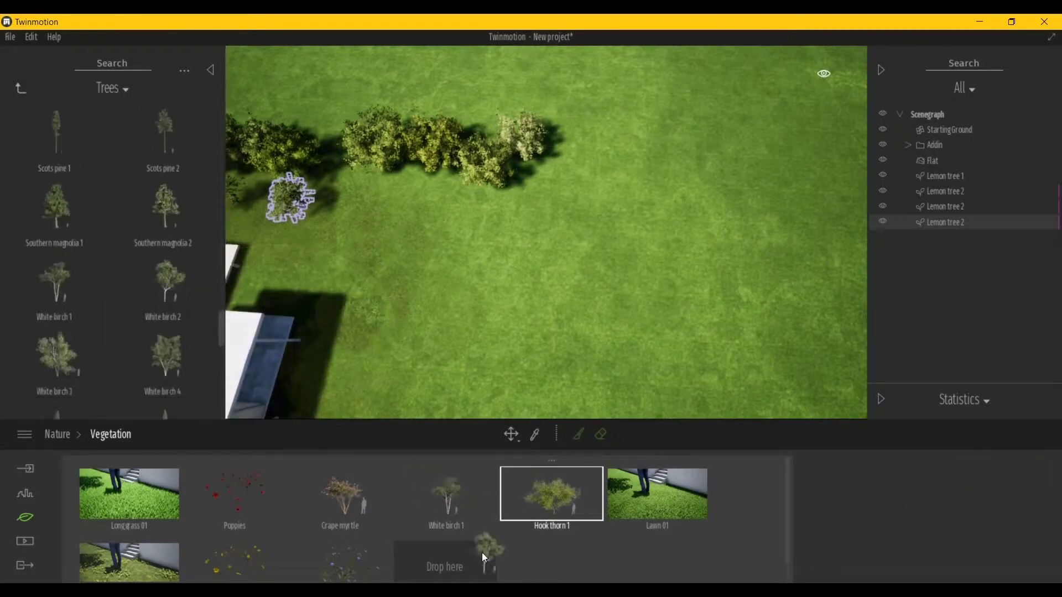
Step: Add White birch 2, 3 and 4 to the vegetation slots and select them for painting
{"action": "scroll", "coordinate": [94, 343], "scroll_direction": "down", "scroll_amount": 1}
{"action": "scroll", "coordinate": [95, 348], "scroll_direction": "down", "scroll_amount": 1}
{"action": "left_click_drag", "start_coordinate": [56, 287], "coordinate": [550, 543]}
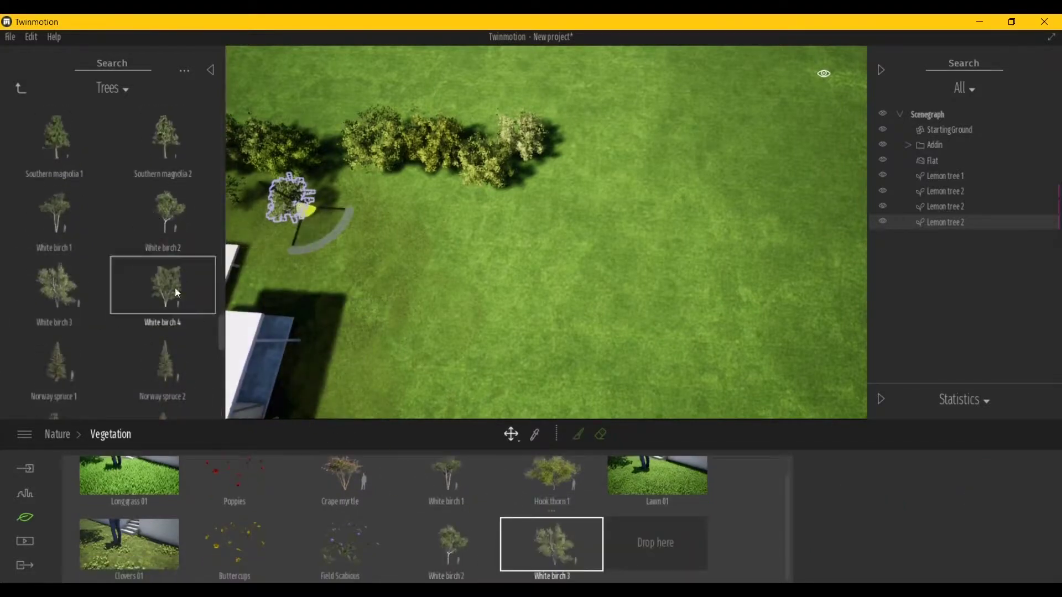
{"action": "left_click_drag", "start_coordinate": [658, 550], "coordinate": [657, 545]}
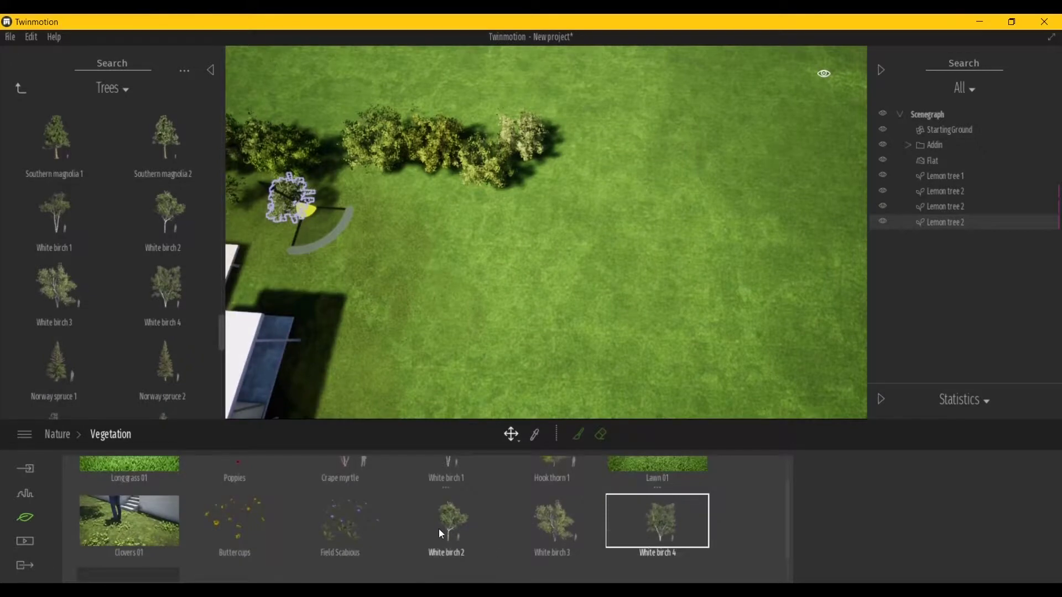
{"action": "left_click", "coordinate": [439, 529], "text": "ctrl"}
{"action": "left_click", "coordinate": [563, 535], "text": "ctrl"}
Step: Paint a dense curving belt of white birches across the lawn around the house
{"action": "scroll", "coordinate": [553, 497], "scroll_direction": "down", "scroll_amount": 1}
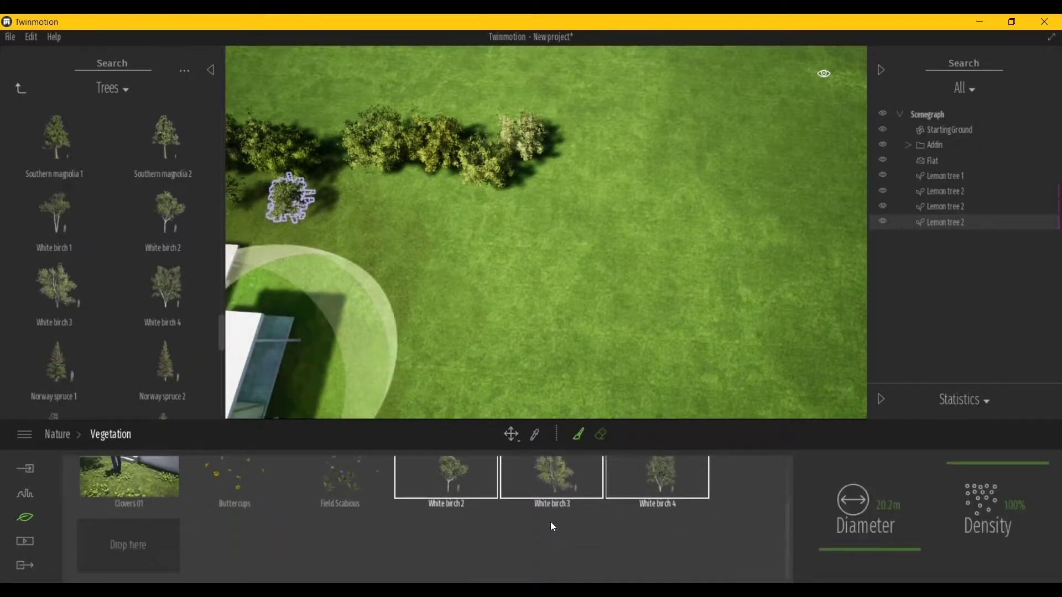
{"action": "scroll", "coordinate": [552, 527], "scroll_direction": "up", "scroll_amount": 1}
{"action": "key", "text": "Up"}
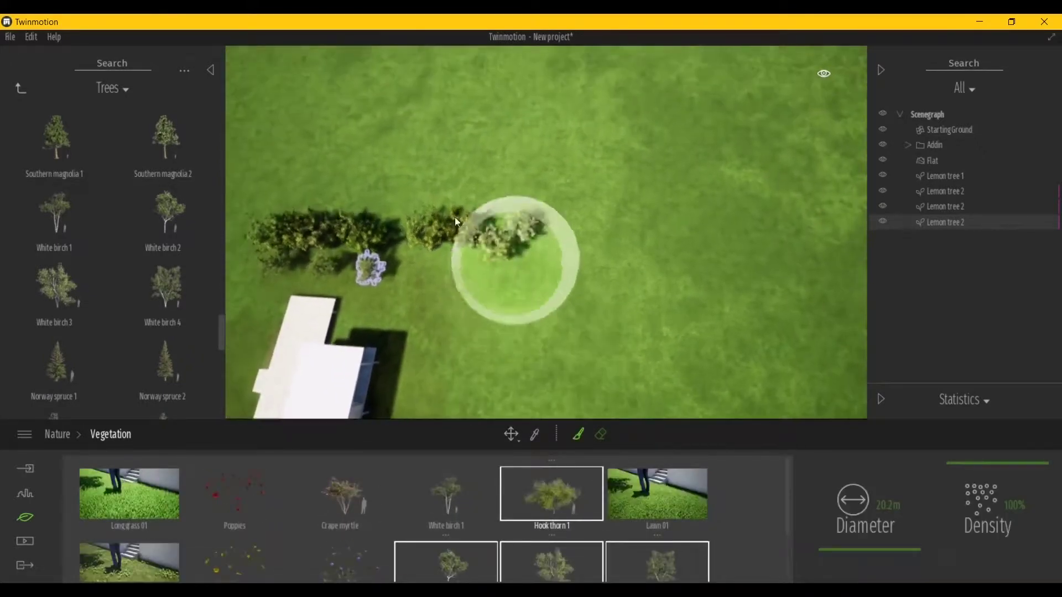
{"action": "mouse_move", "coordinate": [457, 221]}
{"action": "left_mouse_down"}
{"action": "mouse_move", "coordinate": [691, 273]}
{"action": "mouse_move", "coordinate": [681, 287]}
{"action": "mouse_move", "coordinate": [747, 166]}
{"action": "mouse_move", "coordinate": [579, 332]}
{"action": "mouse_move", "coordinate": [304, 331]}
{"action": "mouse_move", "coordinate": [745, 304]}
{"action": "left_mouse_up"}
{"action": "key", "text": "Down"}
{"action": "key", "text": "Down"}
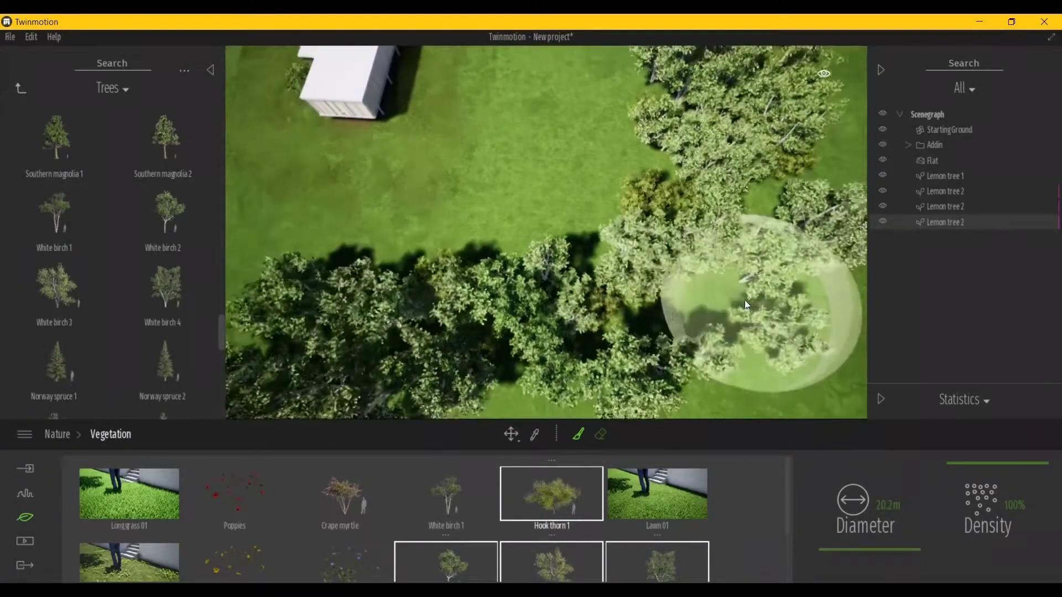
{"action": "mouse_move", "coordinate": [744, 300]}
{"action": "right_mouse_down"}
{"action": "mouse_move", "coordinate": [341, 327]}
{"action": "mouse_move", "coordinate": [559, 261]}
{"action": "mouse_move", "coordinate": [629, 178]}
{"action": "mouse_move", "coordinate": [487, 360]}
{"action": "mouse_move", "coordinate": [561, 309]}
{"action": "right_mouse_up"}
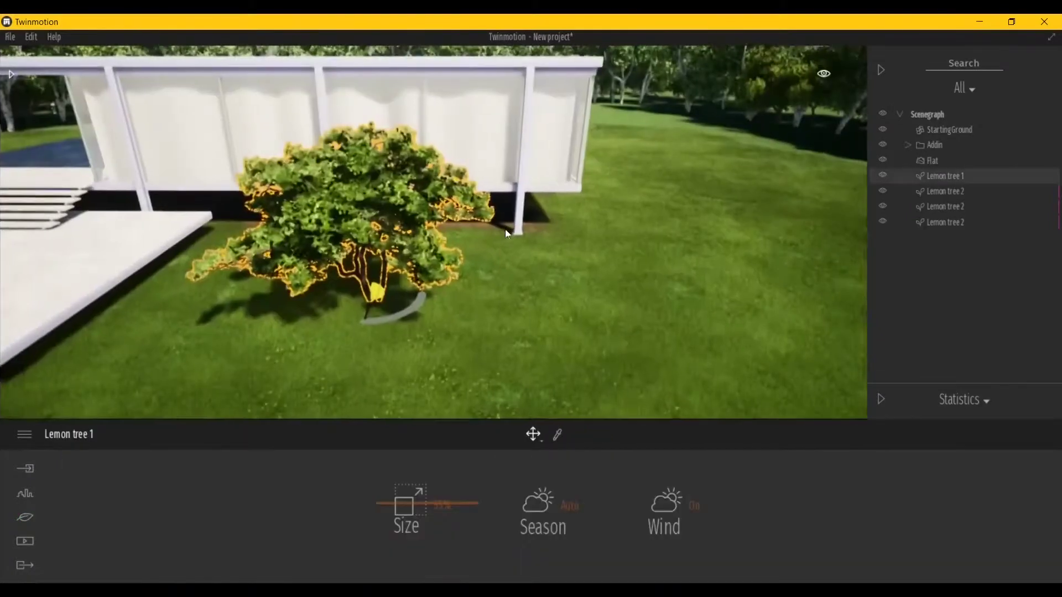
Step: Enlarge Lemon tree 1 with the Size slider and Scale tool, then shift the time toward 20:32 dusk
{"action": "mouse_move", "coordinate": [419, 503]}
{"action": "left_mouse_down"}
{"action": "mouse_move", "coordinate": [419, 449]}
{"action": "mouse_move", "coordinate": [534, 437]}
{"action": "left_mouse_up"}
{"action": "left_click", "coordinate": [552, 369]}
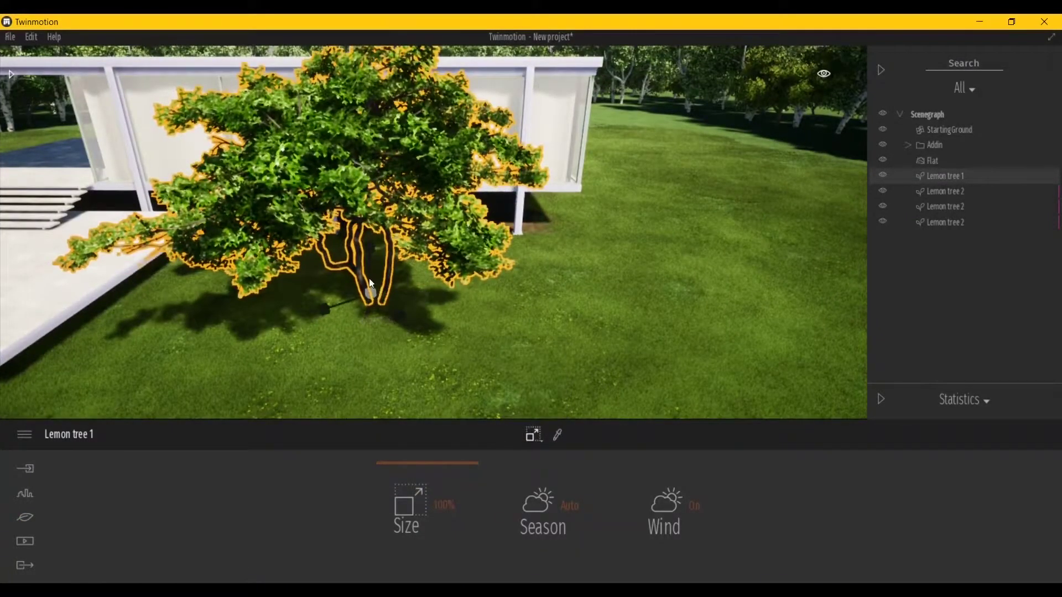
{"action": "left_click_drag", "start_coordinate": [369, 288], "coordinate": [395, 220]}
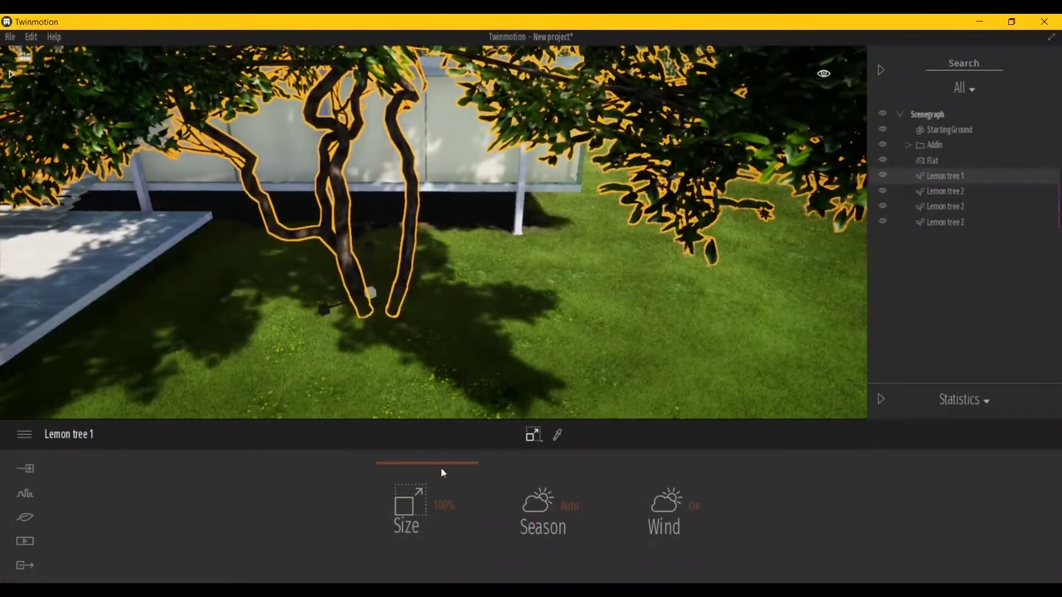
{"action": "left_click_drag", "start_coordinate": [440, 468], "coordinate": [446, 447]}
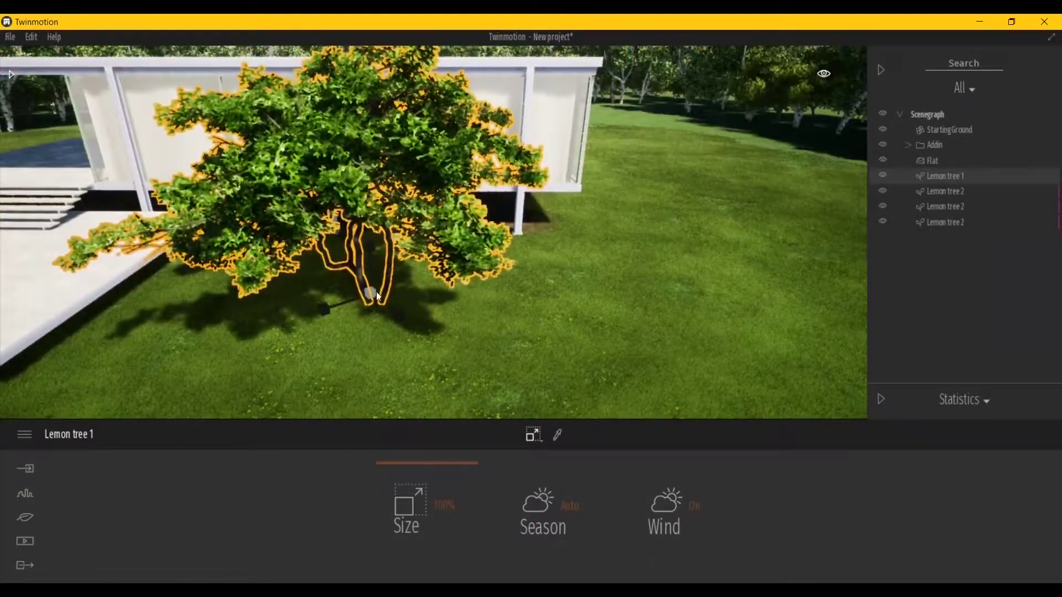
{"action": "left_click_drag", "start_coordinate": [375, 297], "coordinate": [371, 284]}
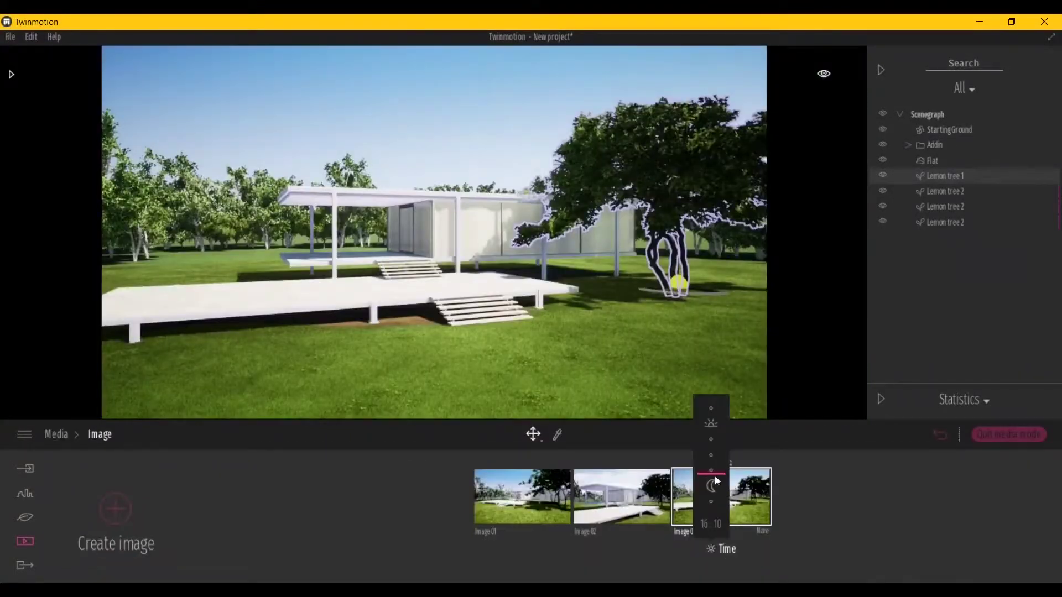
{"action": "mouse_move", "coordinate": [716, 481]}
{"action": "left_mouse_down"}
{"action": "mouse_move", "coordinate": [714, 437]}
{"action": "mouse_move", "coordinate": [718, 492]}
{"action": "left_mouse_up"}
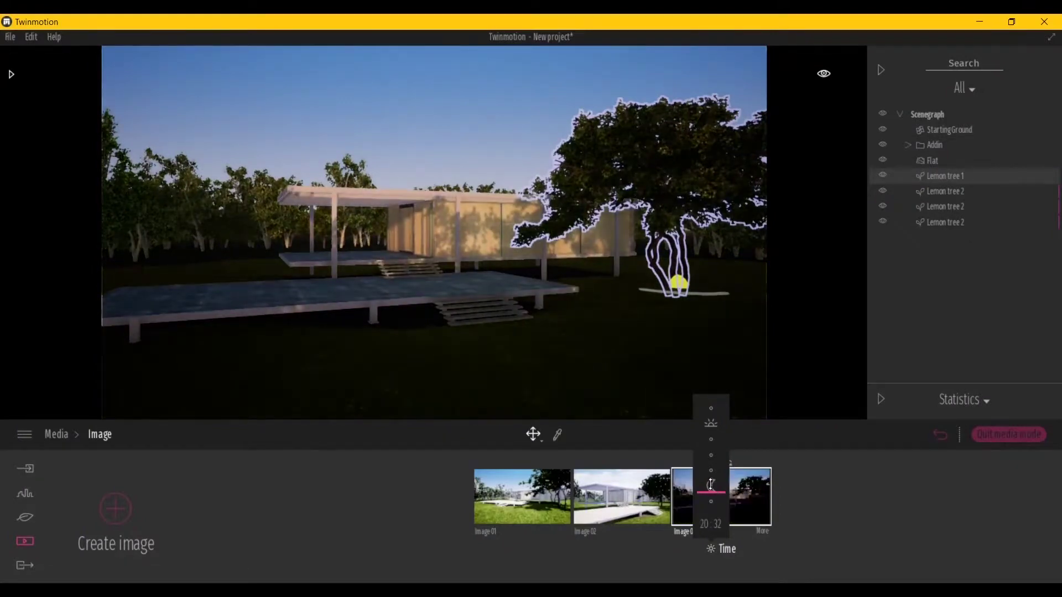
Step: Restore daylight and rotate Image 03's north offset to 235°
{"action": "left_click_drag", "start_coordinate": [719, 491], "coordinate": [710, 484]}
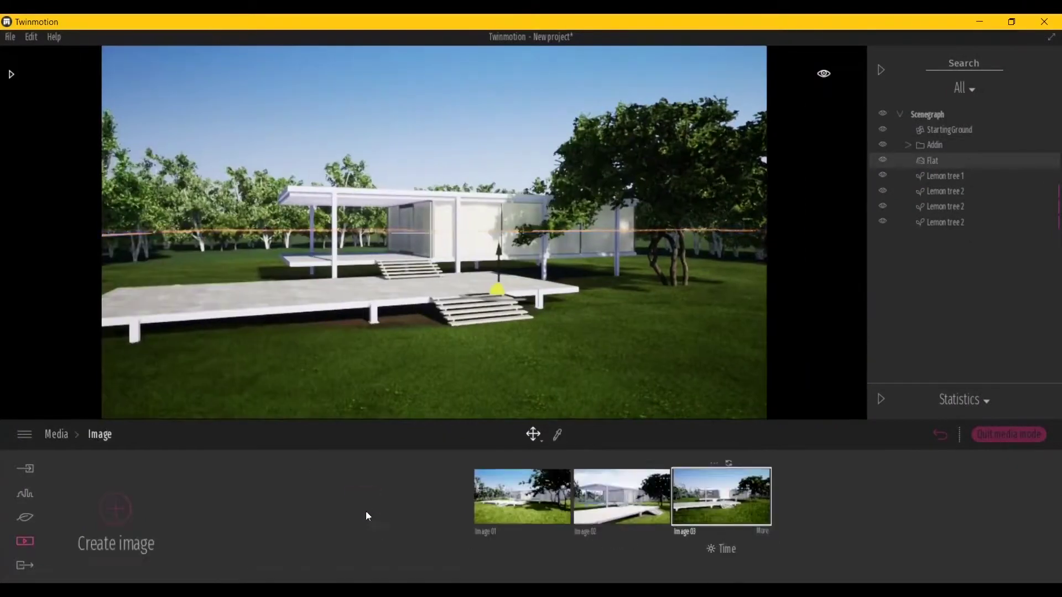
{"action": "left_click", "coordinate": [761, 531]}
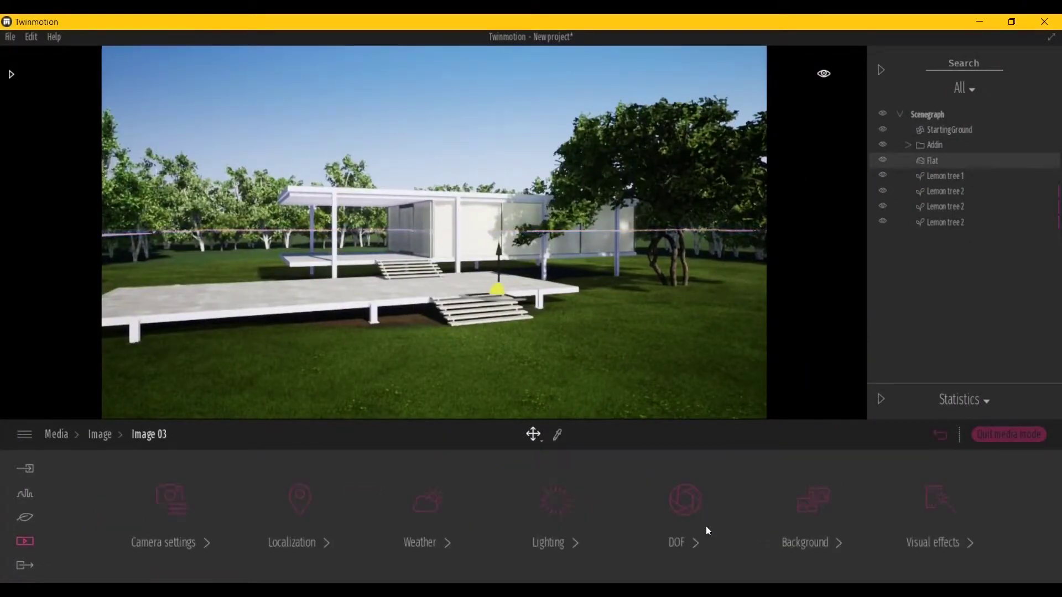
{"action": "left_click", "coordinate": [283, 543]}
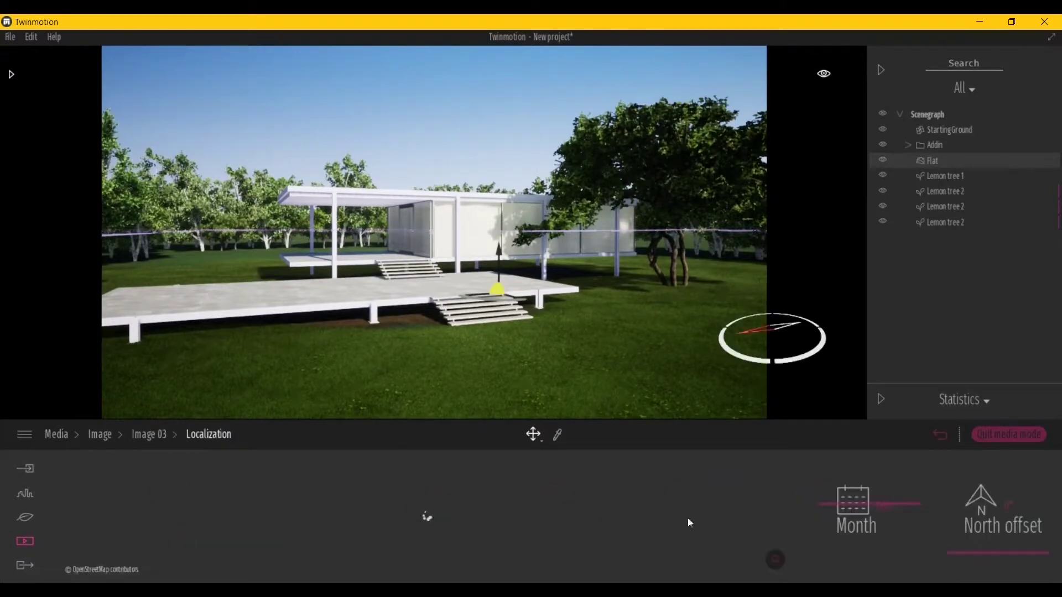
{"action": "left_click_drag", "start_coordinate": [973, 560], "coordinate": [980, 494]}
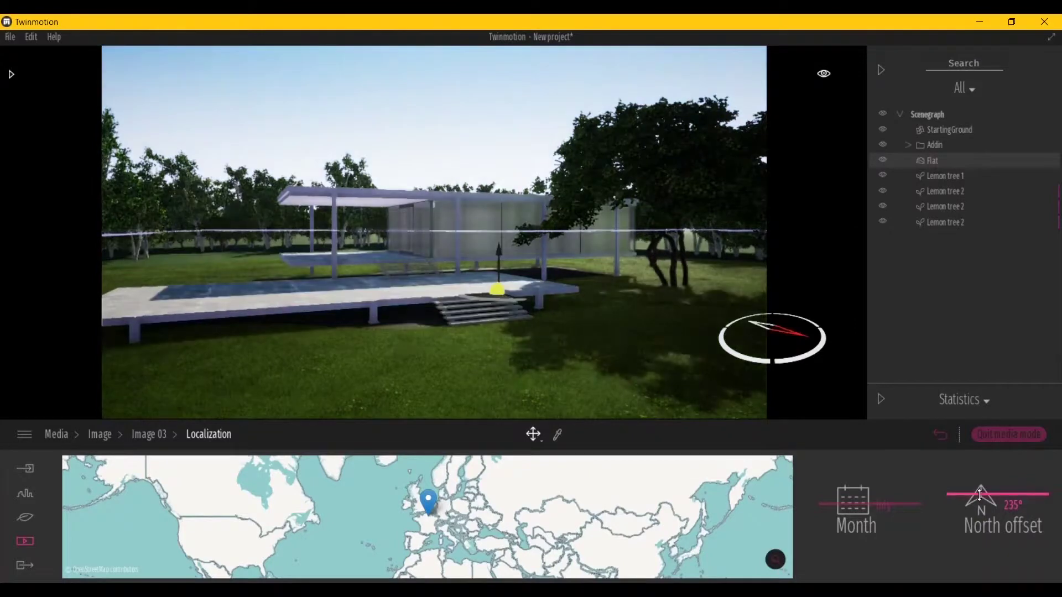
Step: Change Image 03's weather from sunny to cloudy and return to the saved images
{"action": "left_click", "coordinate": [149, 436]}
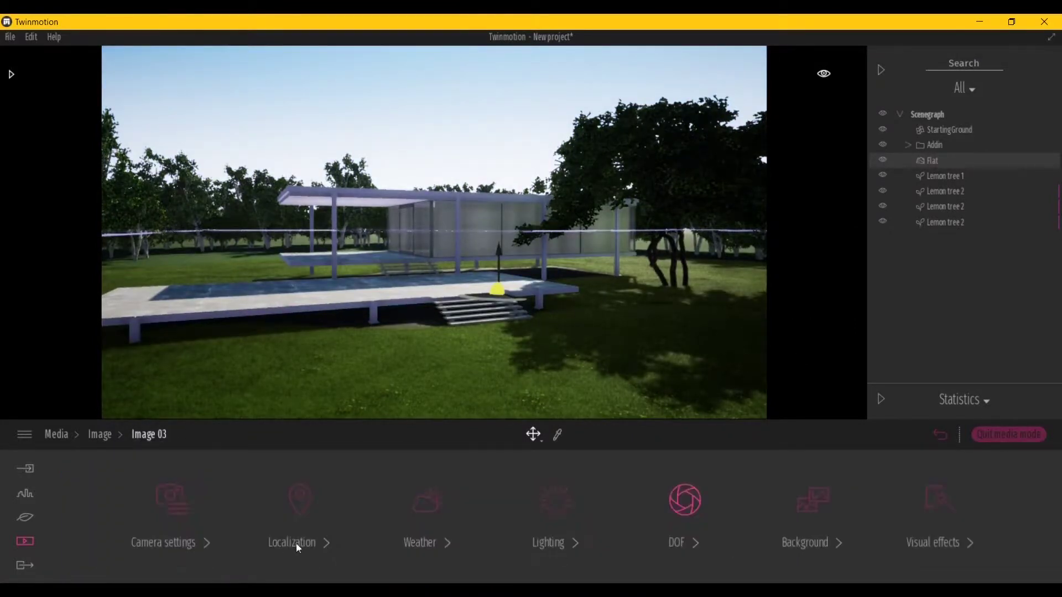
{"action": "left_click", "coordinate": [424, 517]}
{"action": "left_click_drag", "start_coordinate": [115, 475], "coordinate": [292, 490]}
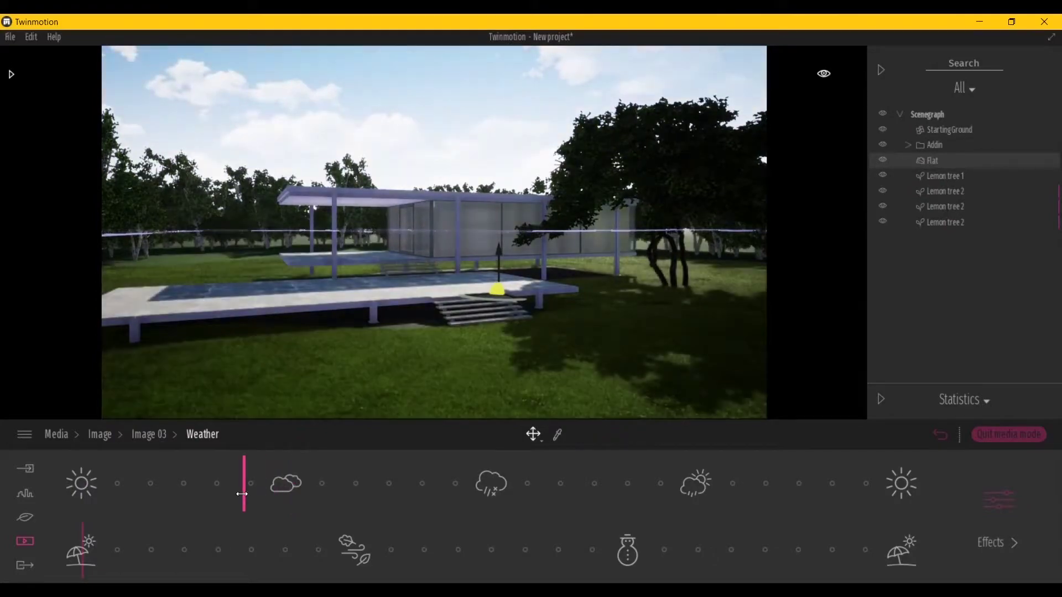
{"action": "left_click", "coordinate": [100, 434]}
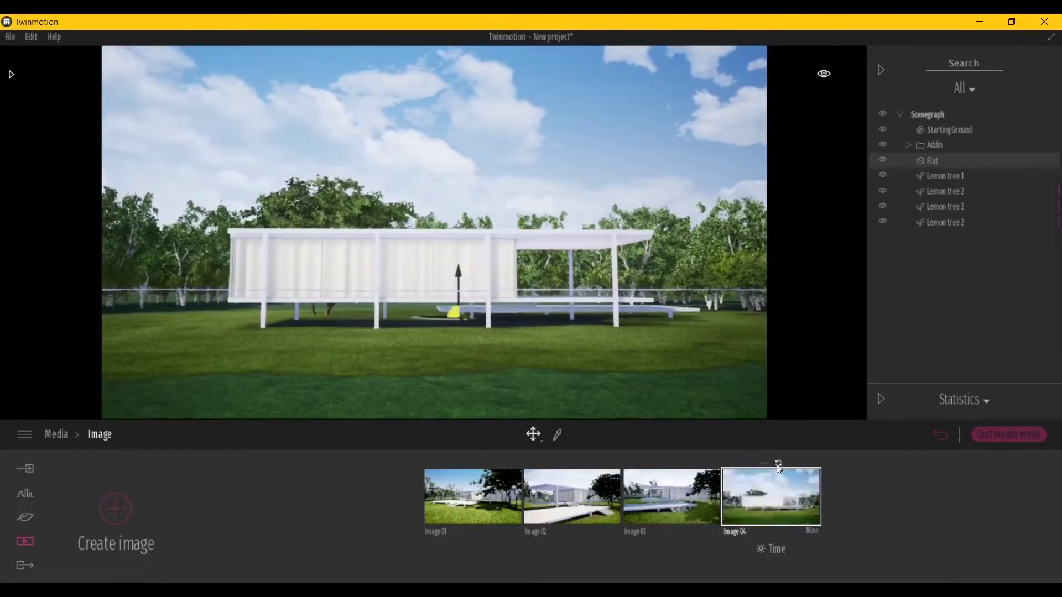
Step: Widen Image 04's camera field of view
{"action": "left_click", "coordinate": [811, 531]}
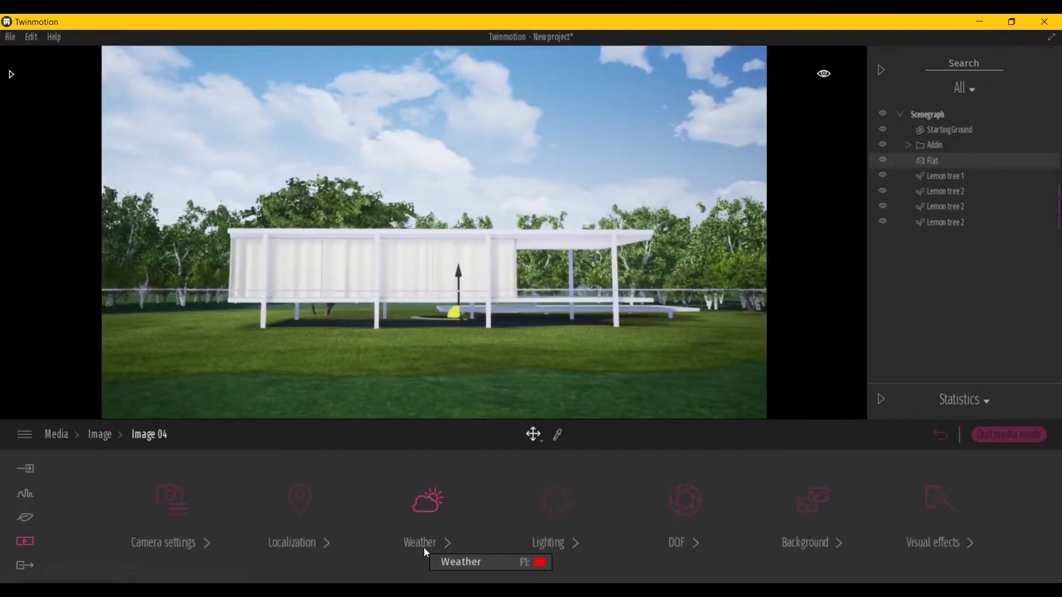
{"action": "left_click", "coordinate": [154, 544]}
{"action": "left_click_drag", "start_coordinate": [430, 529], "coordinate": [515, 531]}
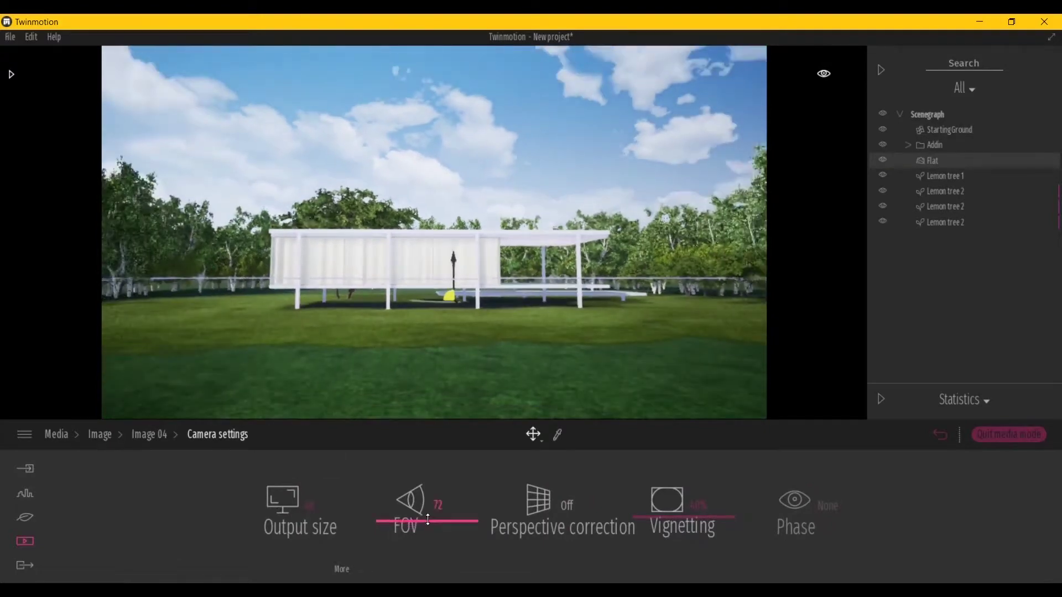
Step: Set Image 04 to a snowy winter season with overcast weather, then return to the image list
{"action": "left_click", "coordinate": [149, 434]}
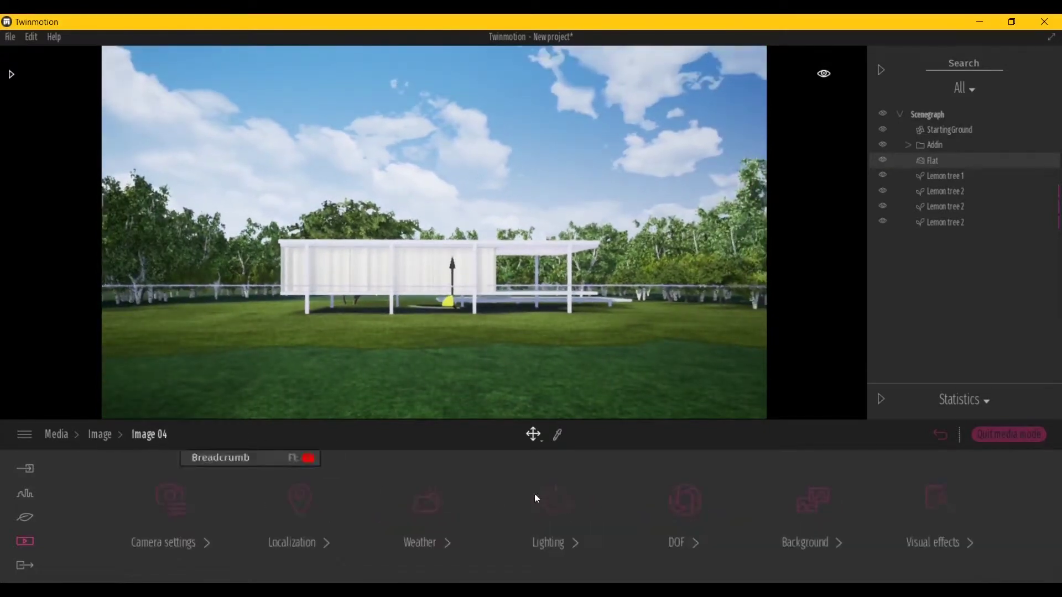
{"action": "left_click", "coordinate": [434, 518]}
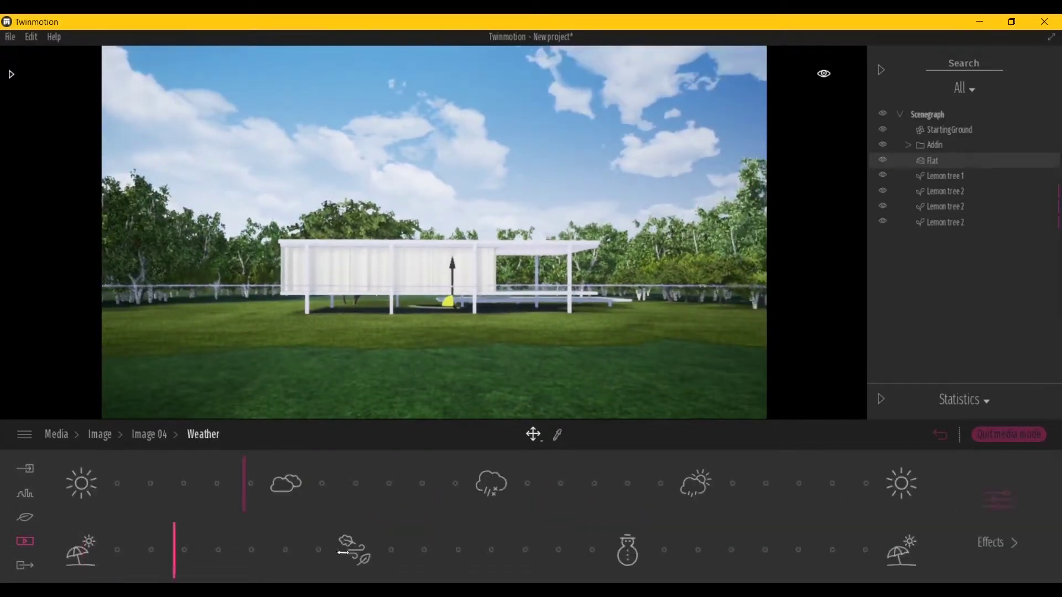
{"action": "left_click_drag", "start_coordinate": [343, 551], "coordinate": [608, 556]}
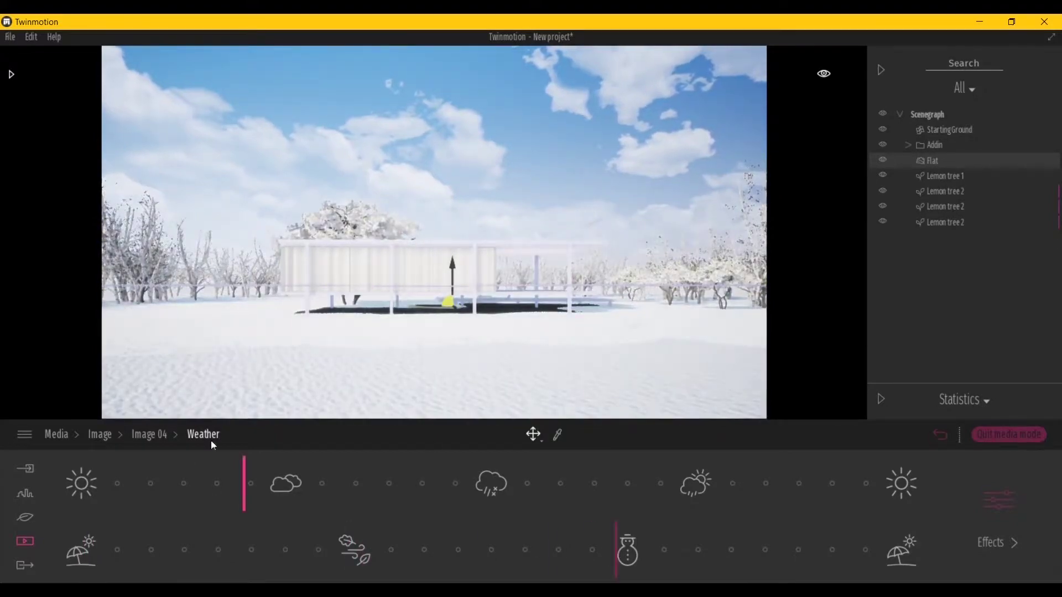
{"action": "mouse_move", "coordinate": [220, 473]}
{"action": "left_mouse_down"}
{"action": "mouse_move", "coordinate": [206, 481]}
{"action": "mouse_move", "coordinate": [316, 488]}
{"action": "left_mouse_up"}
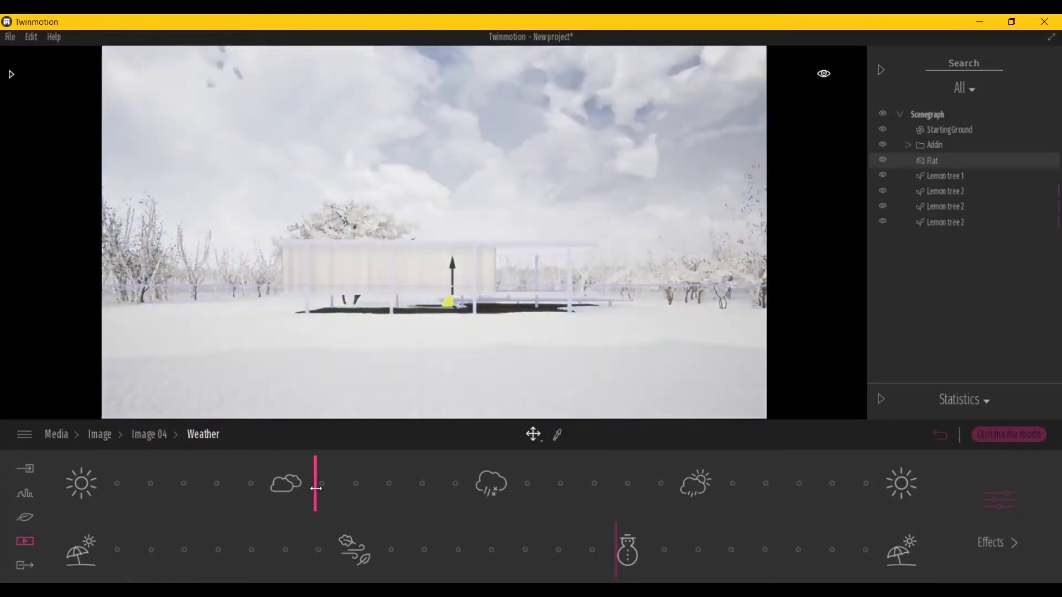
{"action": "left_click", "coordinate": [149, 440]}
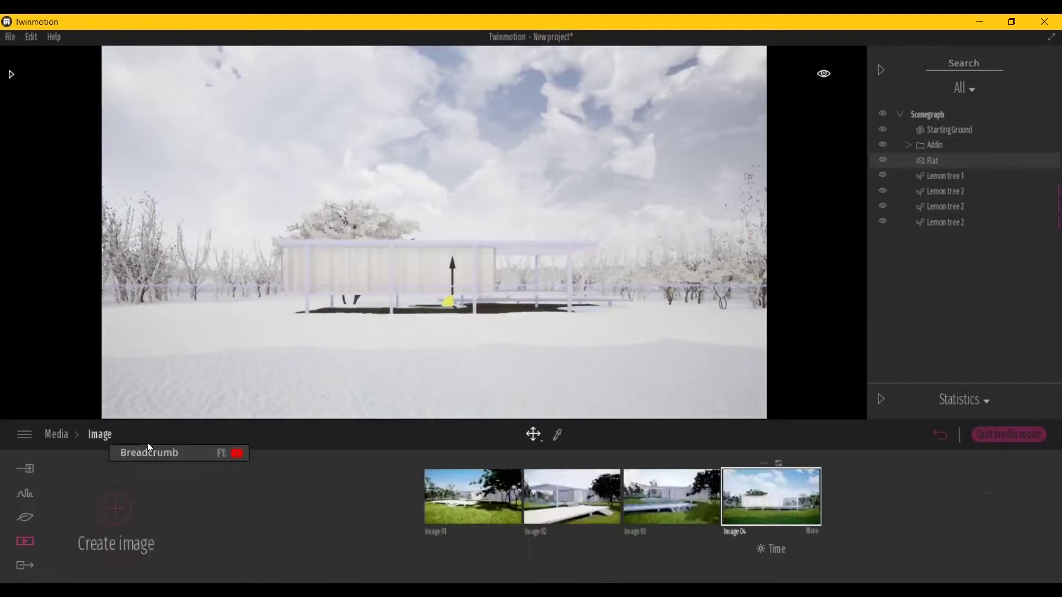
Step: Tune Image 04's lighting (ambient 1.85, GI 5.86, 1739m shadows) and set its time to about 09:58
{"action": "left_click", "coordinate": [812, 531]}
{"action": "left_click", "coordinate": [565, 520]}
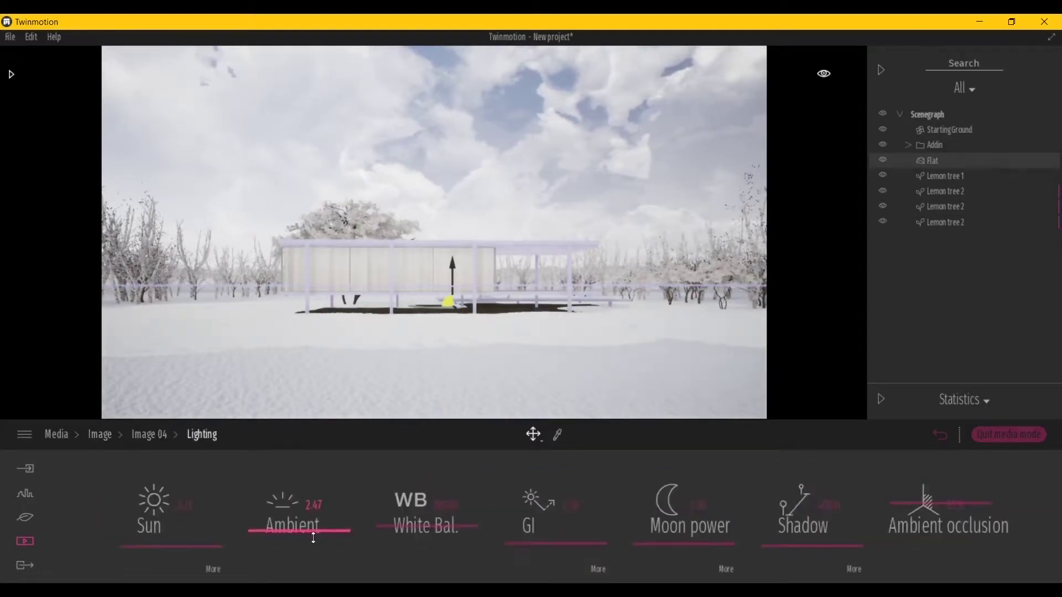
{"action": "mouse_move", "coordinate": [313, 537]}
{"action": "left_mouse_down"}
{"action": "mouse_move", "coordinate": [315, 559]}
{"action": "mouse_move", "coordinate": [315, 531]}
{"action": "left_mouse_up"}
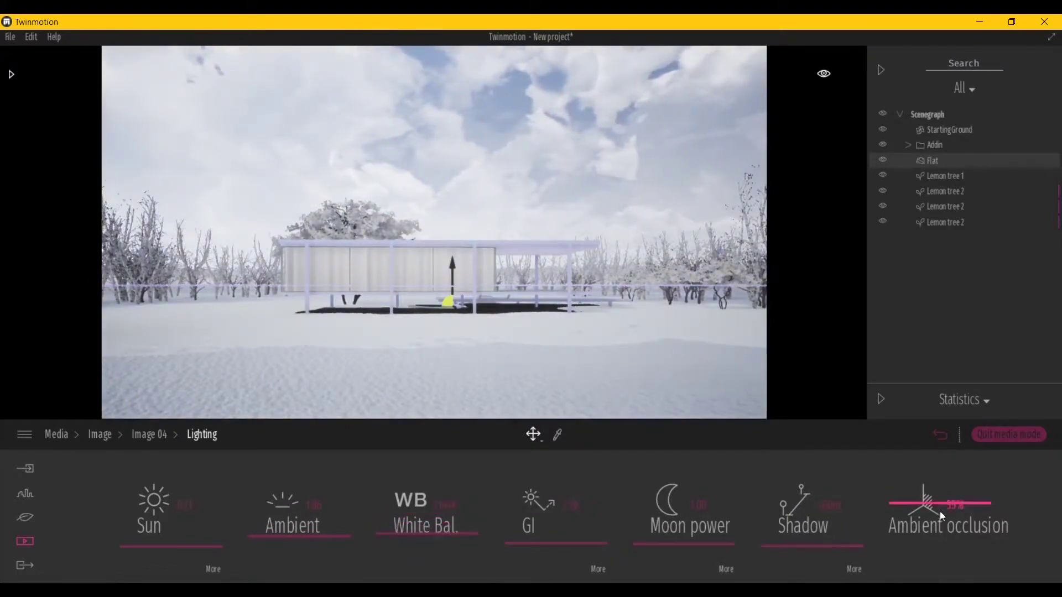
{"action": "left_click_drag", "start_coordinate": [939, 552], "coordinate": [940, 564]}
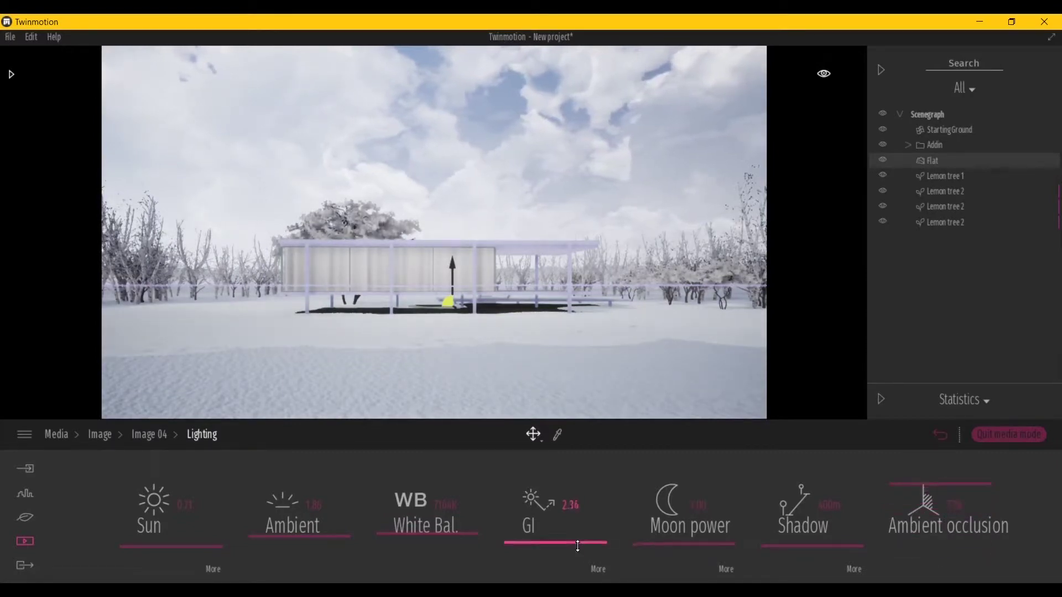
{"action": "mouse_move", "coordinate": [576, 560]}
{"action": "left_mouse_down"}
{"action": "mouse_move", "coordinate": [575, 574]}
{"action": "mouse_move", "coordinate": [581, 527]}
{"action": "left_mouse_up"}
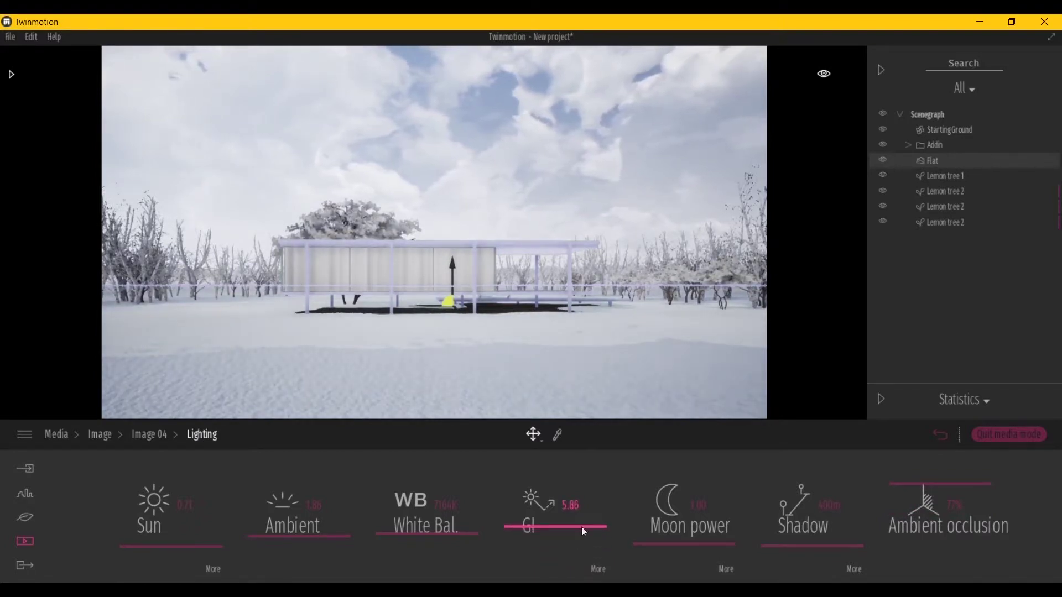
{"action": "left_click", "coordinate": [154, 440]}
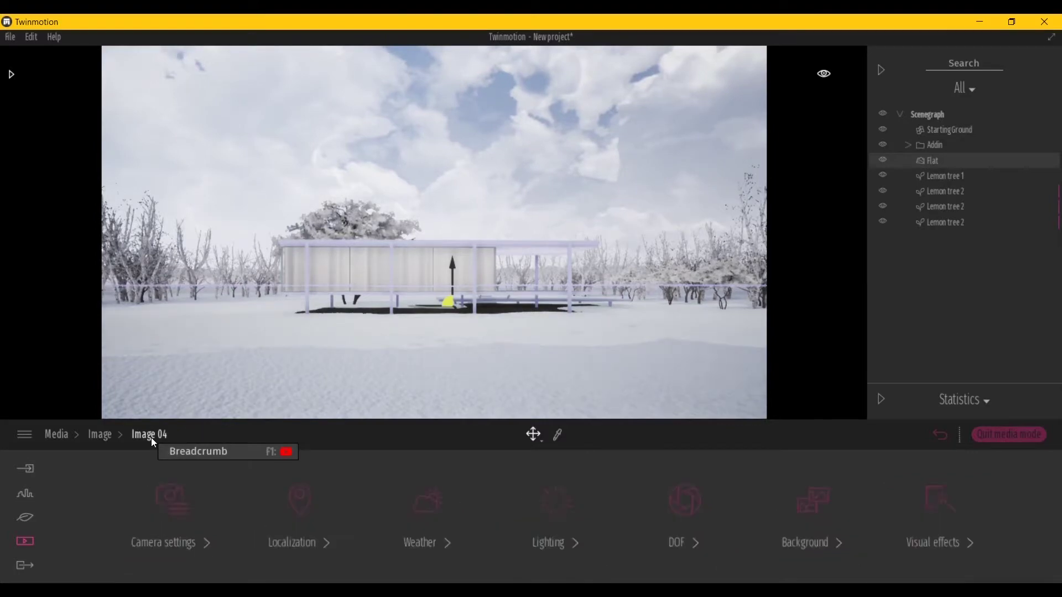
{"action": "left_click", "coordinate": [559, 540]}
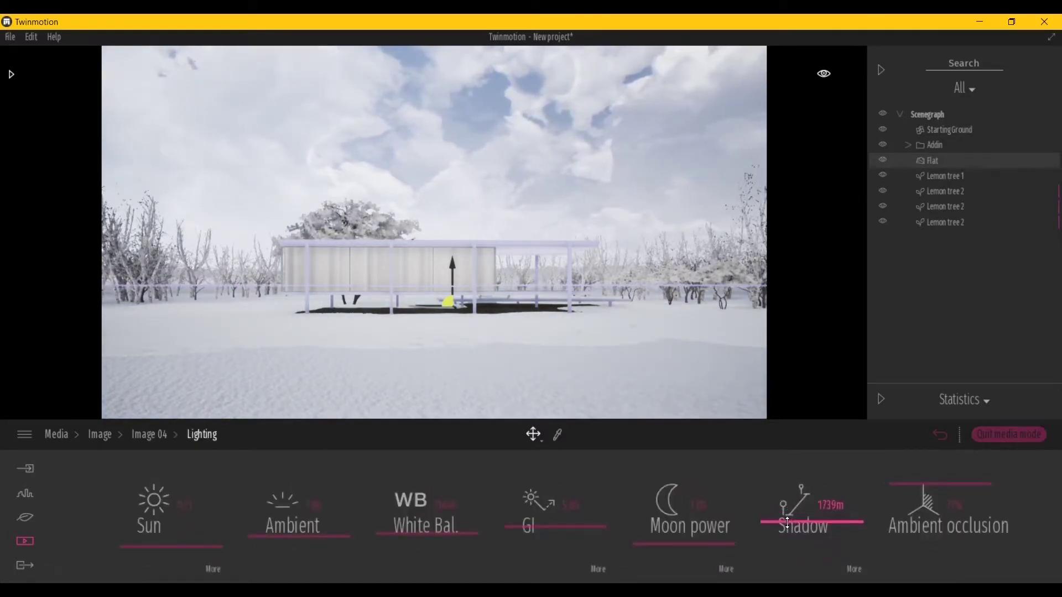
{"action": "left_click", "coordinate": [1002, 438]}
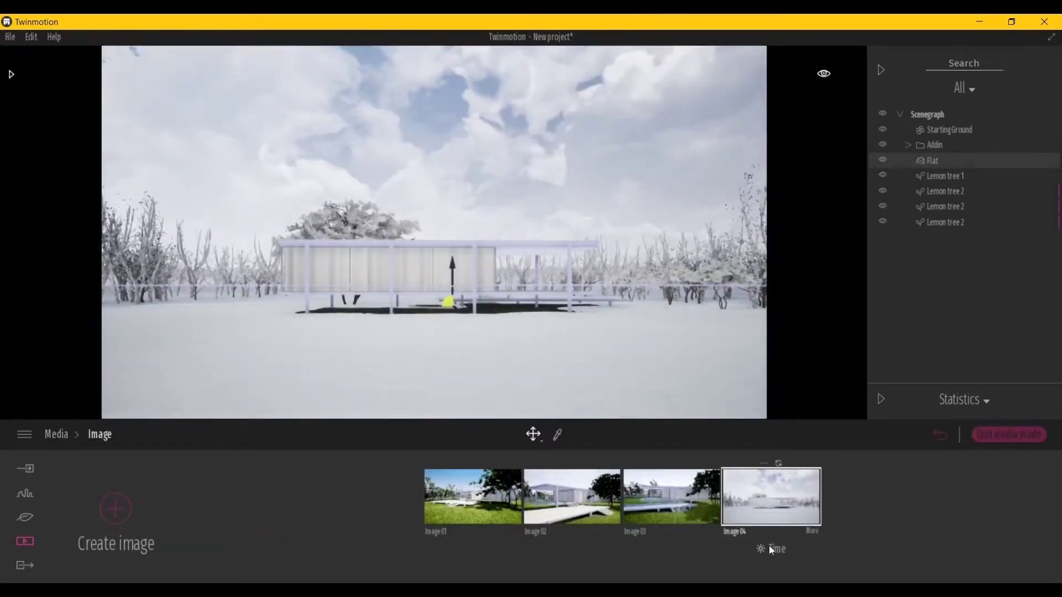
{"action": "mouse_move", "coordinate": [768, 486]}
{"action": "left_mouse_down"}
{"action": "mouse_move", "coordinate": [767, 438]}
{"action": "mouse_move", "coordinate": [764, 500]}
{"action": "mouse_move", "coordinate": [771, 441]}
{"action": "left_mouse_up"}
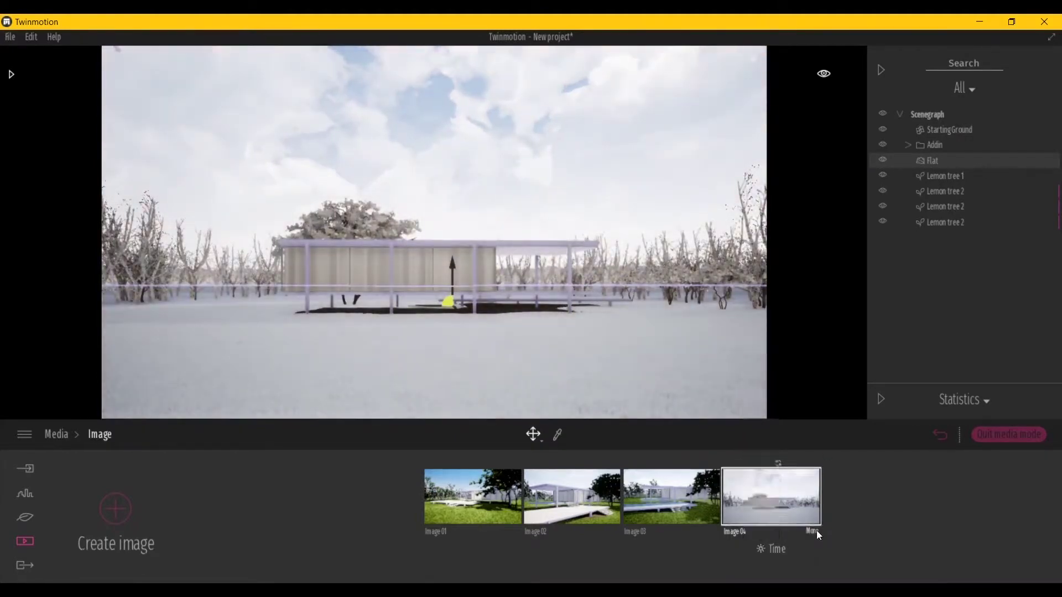
Step: Raise the colour-gradient contrast for Image 04
{"action": "left_click", "coordinate": [816, 530]}
{"action": "left_click", "coordinate": [949, 545]}
{"action": "left_click", "coordinate": [433, 542]}
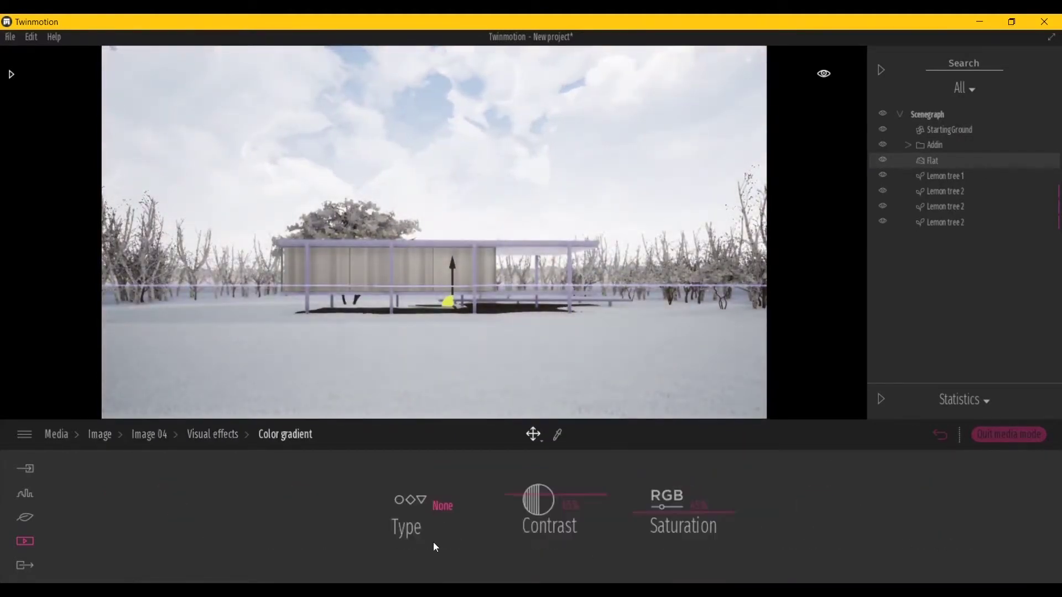
{"action": "left_click_drag", "start_coordinate": [569, 487], "coordinate": [576, 482]}
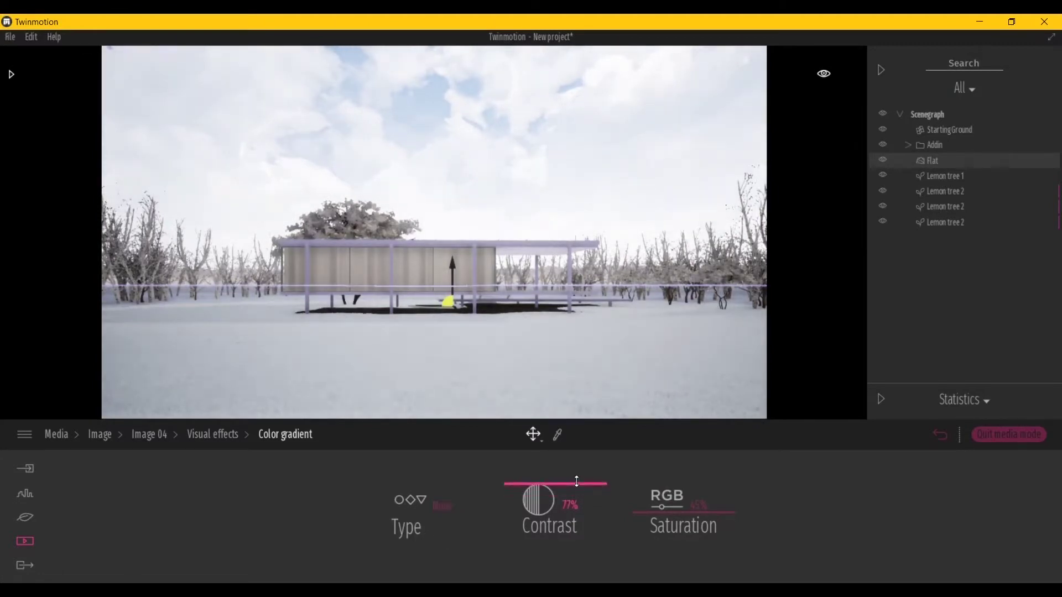
Step: Try the Anso and Blue Tint presets, then apply the Day Evening colour gradient to Image 04
{"action": "left_click", "coordinate": [436, 506]}
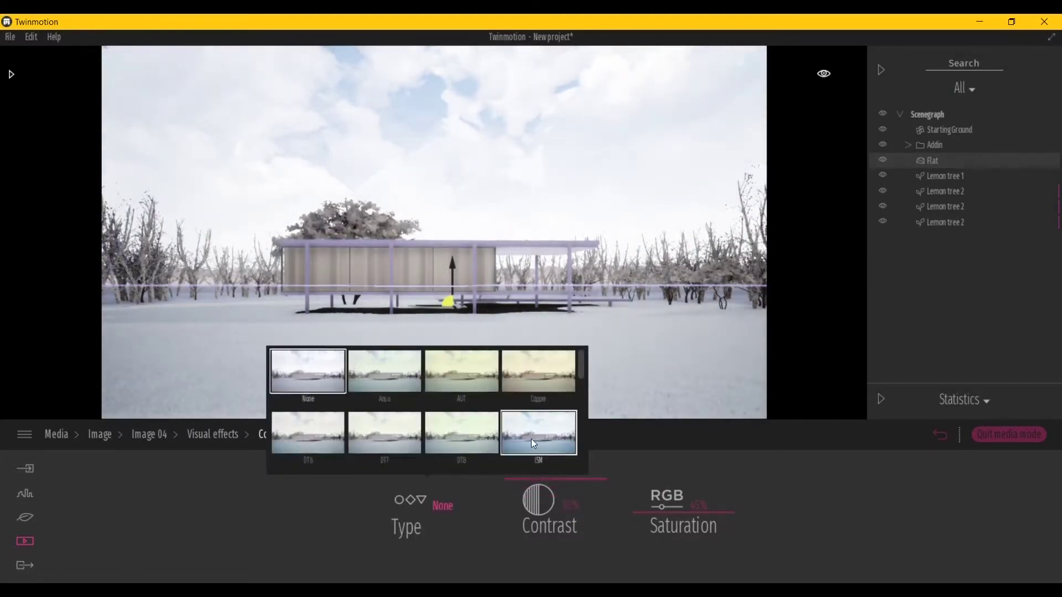
{"action": "left_click", "coordinate": [393, 369]}
{"action": "scroll", "coordinate": [499, 423], "scroll_direction": "down", "scroll_amount": 1}
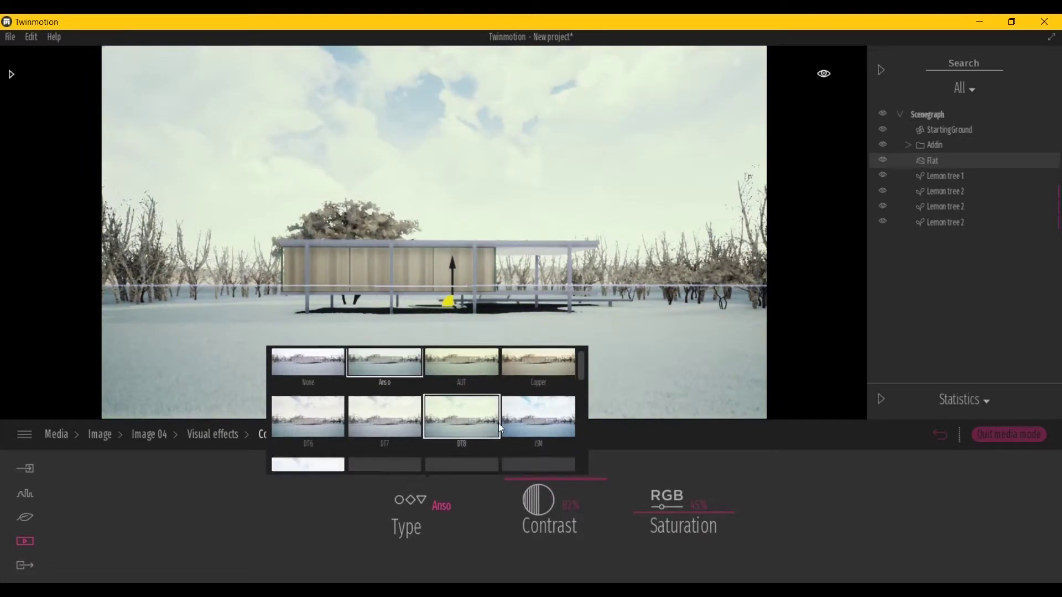
{"action": "scroll", "coordinate": [498, 423], "scroll_direction": "down", "scroll_amount": 3}
{"action": "scroll", "coordinate": [499, 423], "scroll_direction": "down", "scroll_amount": 2}
{"action": "left_click", "coordinate": [549, 423]}
{"action": "scroll", "coordinate": [550, 425], "scroll_direction": "down", "scroll_amount": 1}
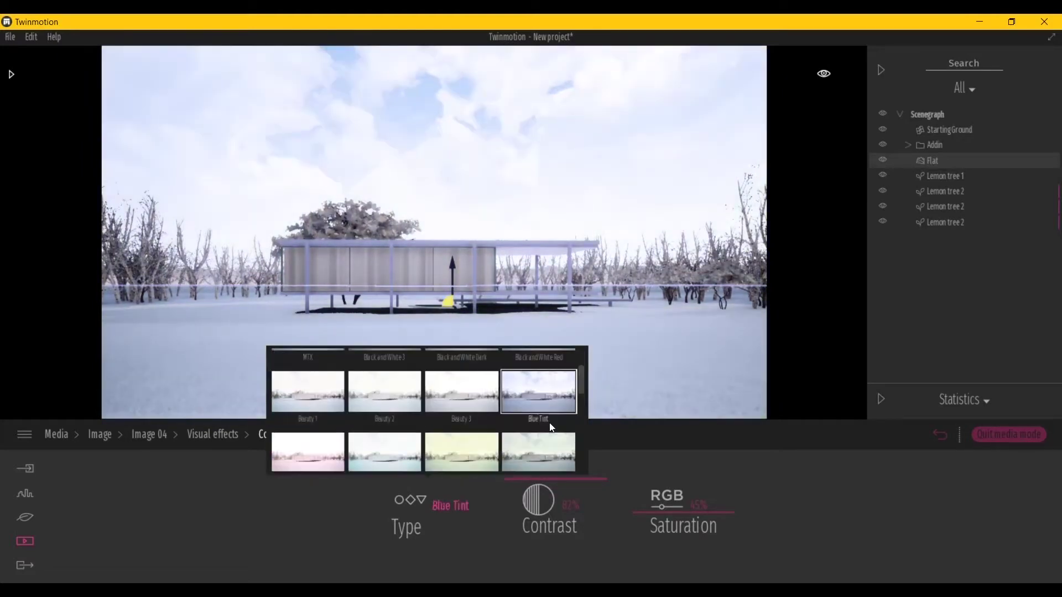
{"action": "scroll", "coordinate": [549, 423], "scroll_direction": "down", "scroll_amount": 3}
{"action": "scroll", "coordinate": [549, 422], "scroll_direction": "down", "scroll_amount": 3}
{"action": "scroll", "coordinate": [549, 422], "scroll_direction": "down", "scroll_amount": 3}
{"action": "scroll", "coordinate": [496, 428], "scroll_direction": "down", "scroll_amount": 2}
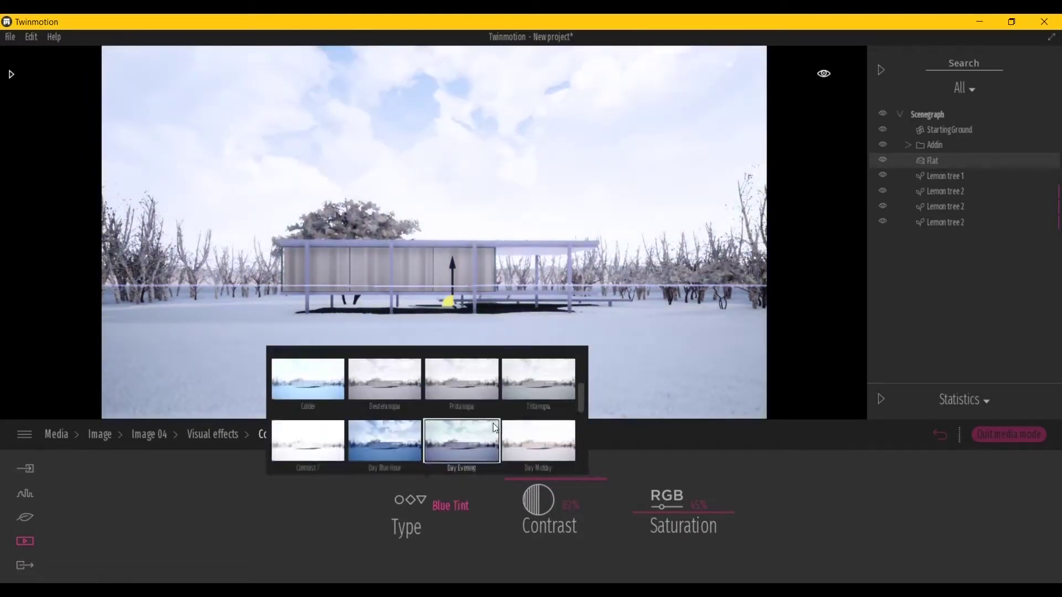
{"action": "scroll", "coordinate": [496, 429], "scroll_direction": "down", "scroll_amount": 1}
{"action": "left_click", "coordinate": [470, 429]}
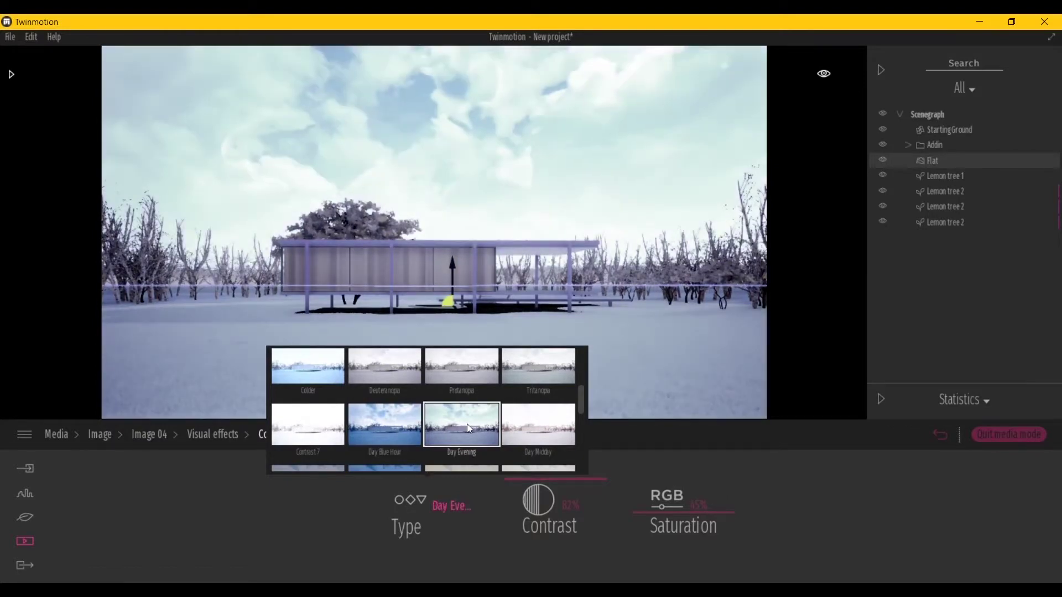
{"action": "left_click", "coordinate": [579, 187]}
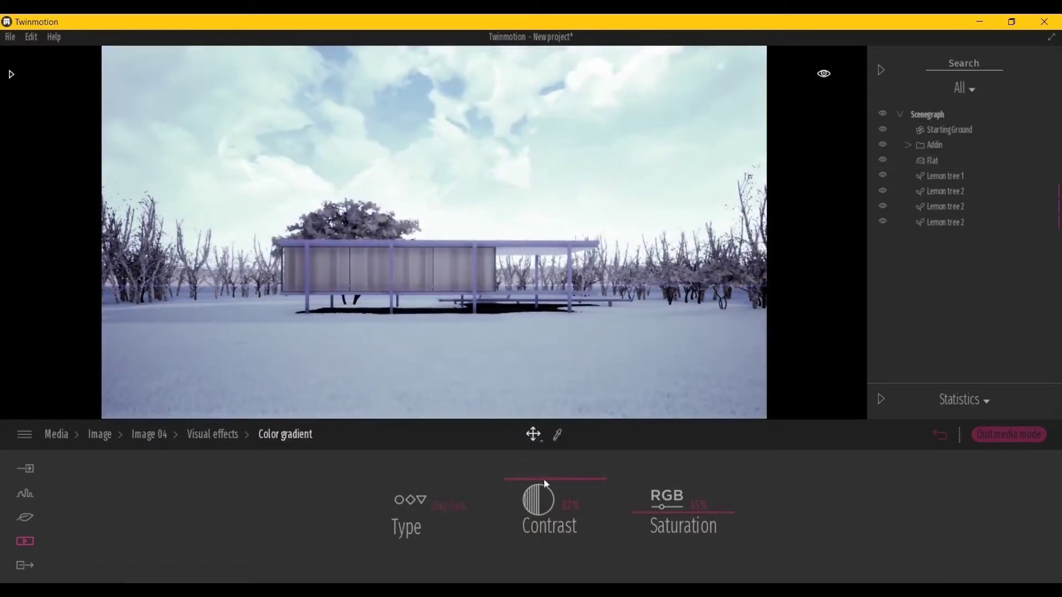
{"action": "left_click", "coordinate": [208, 439]}
{"action": "left_click", "coordinate": [156, 434]}
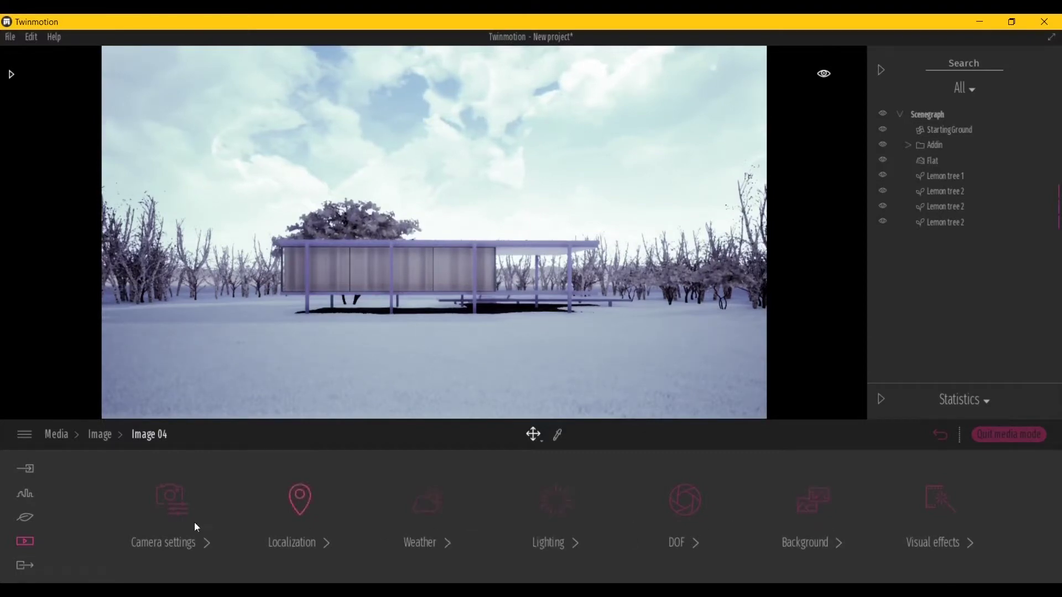
Step: Push Image 04's weather toward cloudier, review its weather effects, and return to the image list
{"action": "left_click", "coordinate": [553, 502]}
{"action": "left_click", "coordinate": [153, 443]}
{"action": "left_click", "coordinate": [427, 500]}
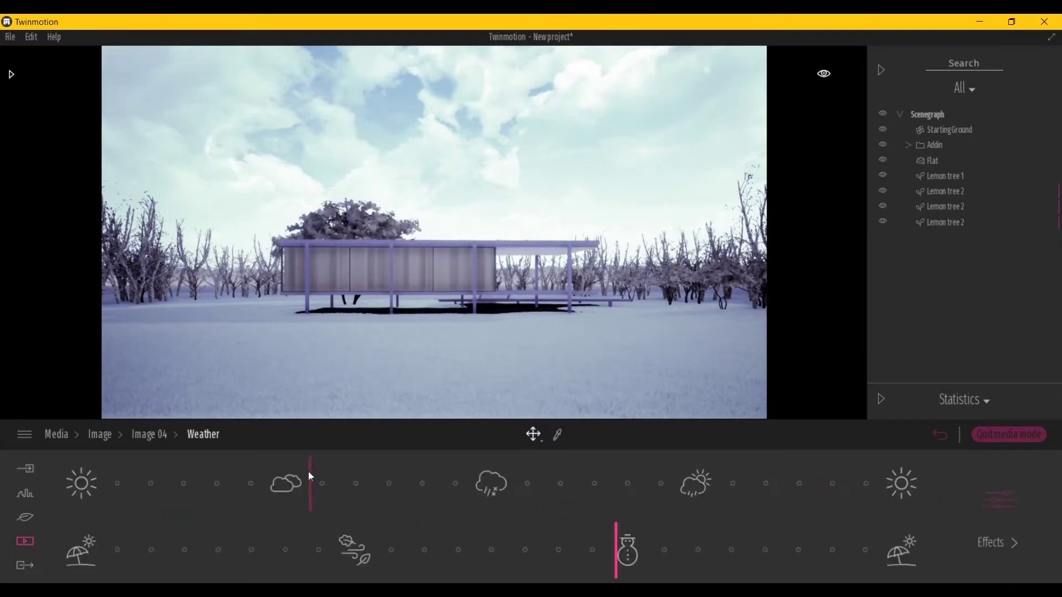
{"action": "mouse_move", "coordinate": [308, 481]}
{"action": "left_mouse_down"}
{"action": "mouse_move", "coordinate": [421, 481]}
{"action": "mouse_move", "coordinate": [497, 516]}
{"action": "mouse_move", "coordinate": [358, 512]}
{"action": "left_mouse_up"}
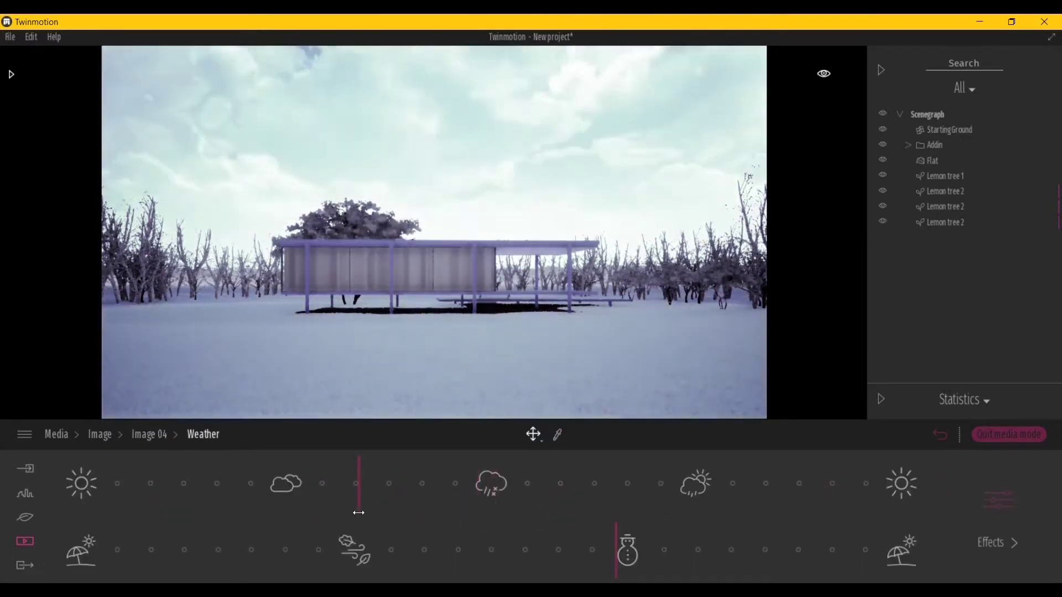
{"action": "left_click", "coordinate": [991, 511]}
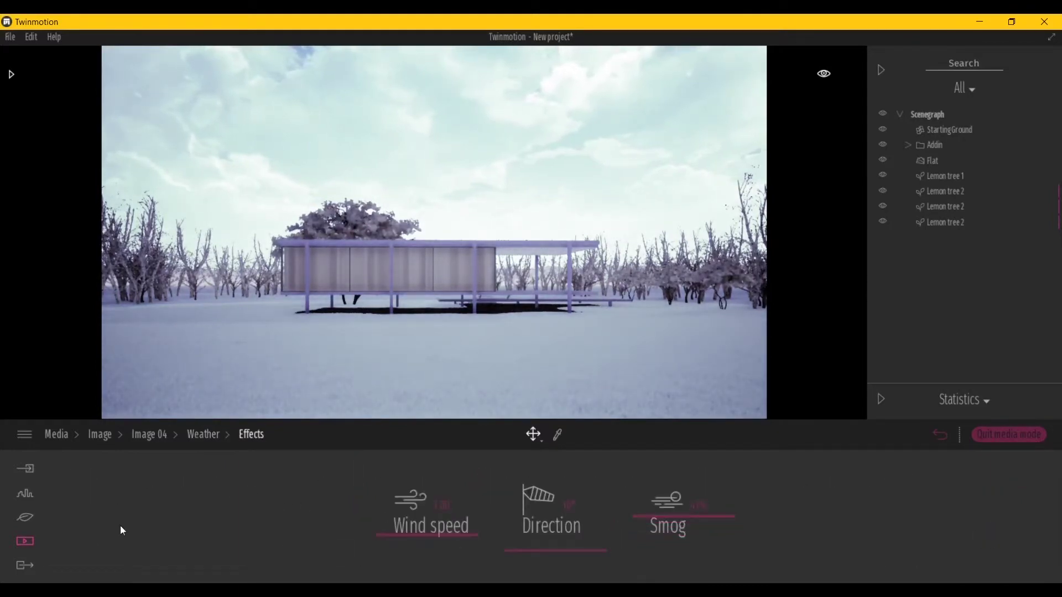
{"action": "left_click", "coordinate": [100, 434]}
{"action": "left_click", "coordinate": [576, 502]}
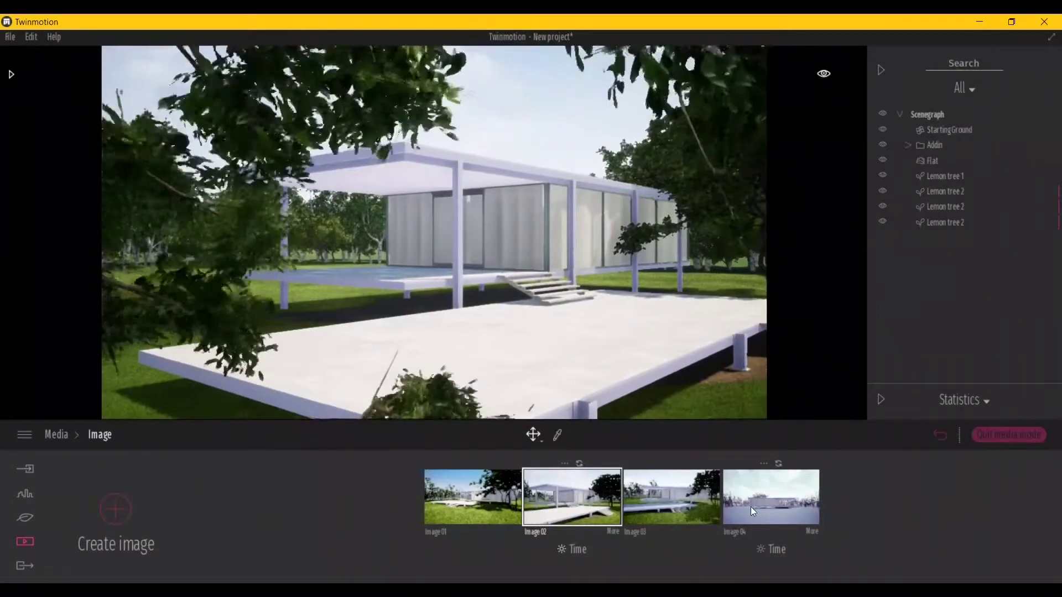
Step: Drag Image 02's time of day back to about 07:55 early morning
{"action": "left_click", "coordinate": [613, 532]}
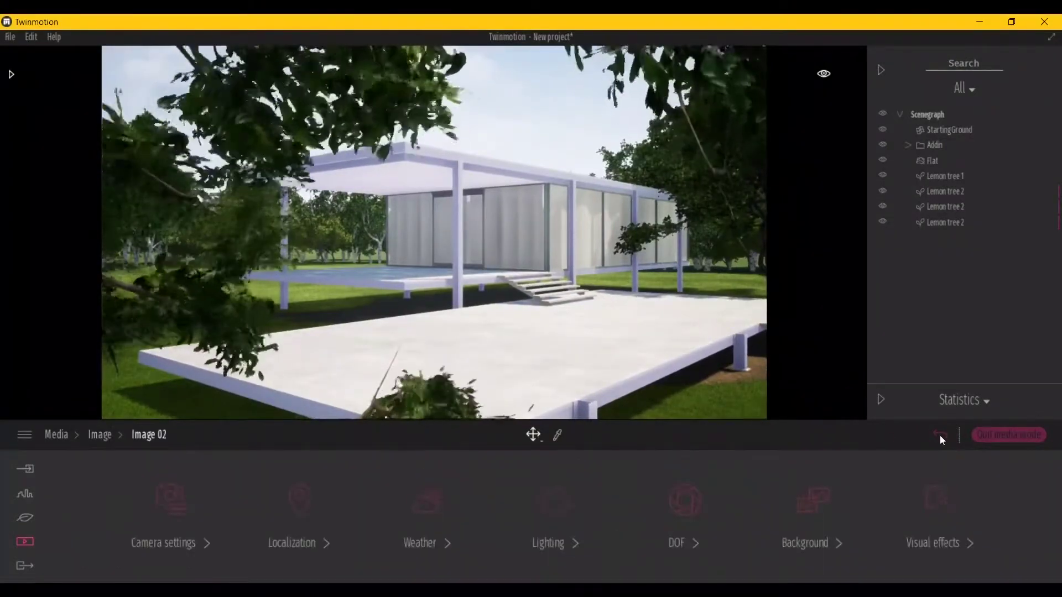
{"action": "key", "text": "Escape"}
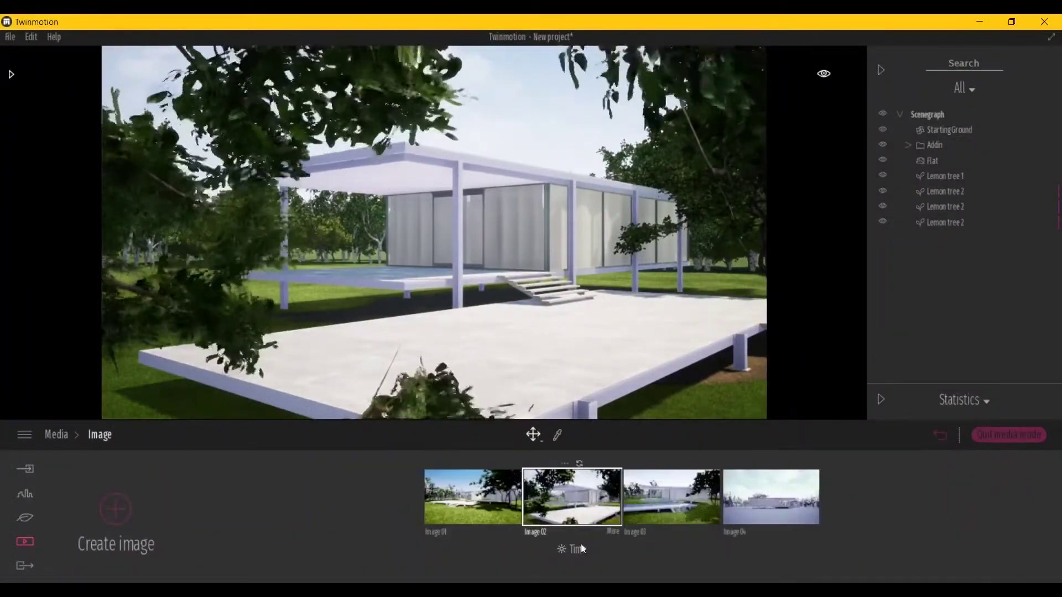
{"action": "mouse_move", "coordinate": [580, 543]}
{"action": "left_mouse_down"}
{"action": "mouse_move", "coordinate": [561, 485]}
{"action": "mouse_move", "coordinate": [566, 449]}
{"action": "left_mouse_up"}
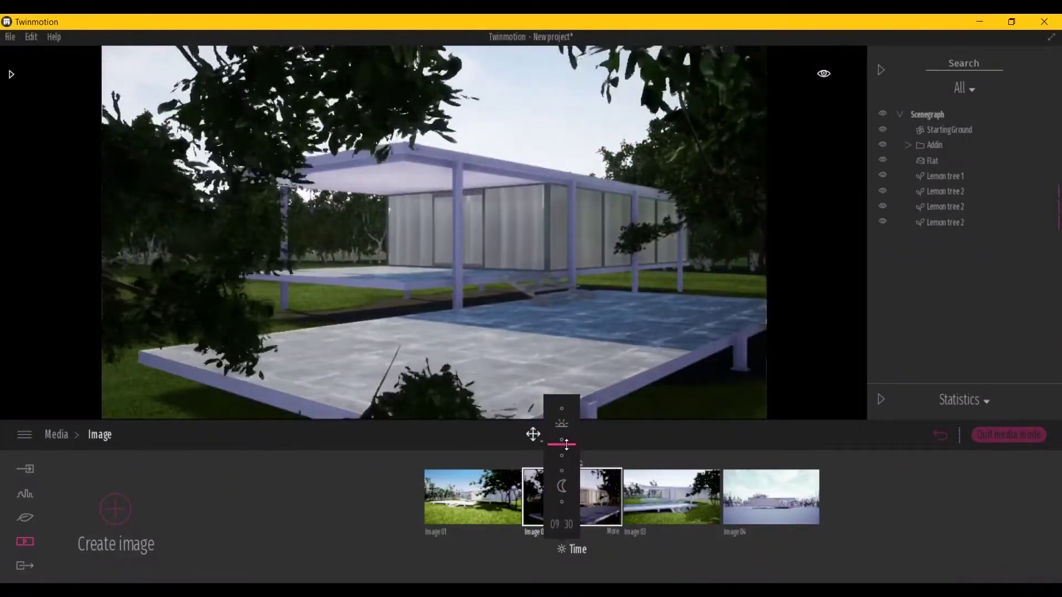
{"action": "left_click_drag", "start_coordinate": [566, 444], "coordinate": [568, 440]}
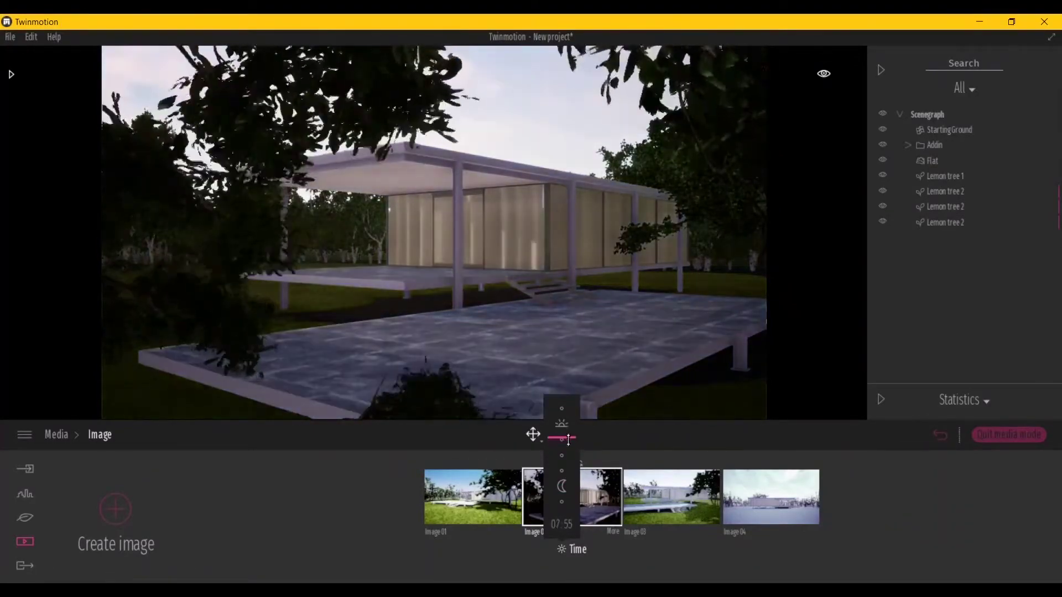
Step: Set Image 02's output size to HD and slightly increase its vignetting
{"action": "left_click", "coordinate": [614, 531]}
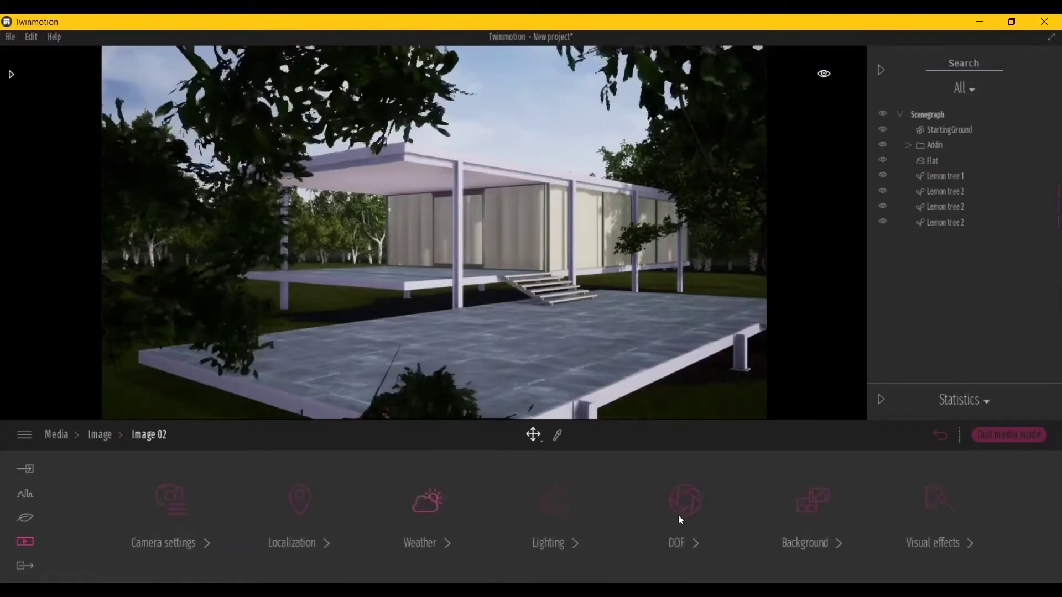
{"action": "left_click", "coordinate": [193, 541]}
{"action": "left_click", "coordinate": [285, 514]}
{"action": "left_click", "coordinate": [288, 431]}
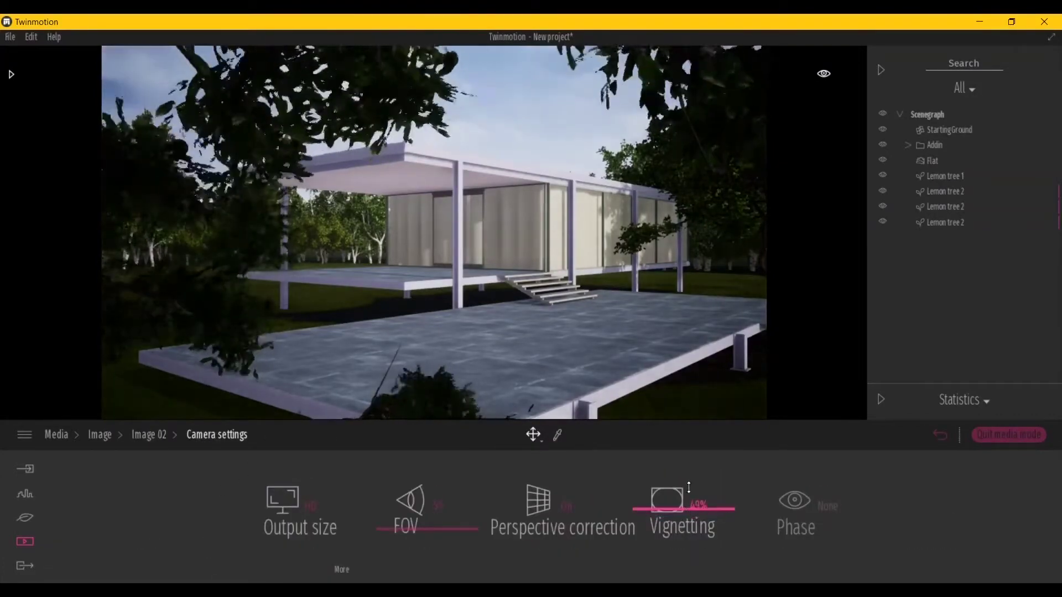
{"action": "left_click_drag", "start_coordinate": [702, 522], "coordinate": [690, 520]}
Step: Check Image 02's clay render setting, leaving it off, and return to its categories
{"action": "left_click", "coordinate": [149, 434]}
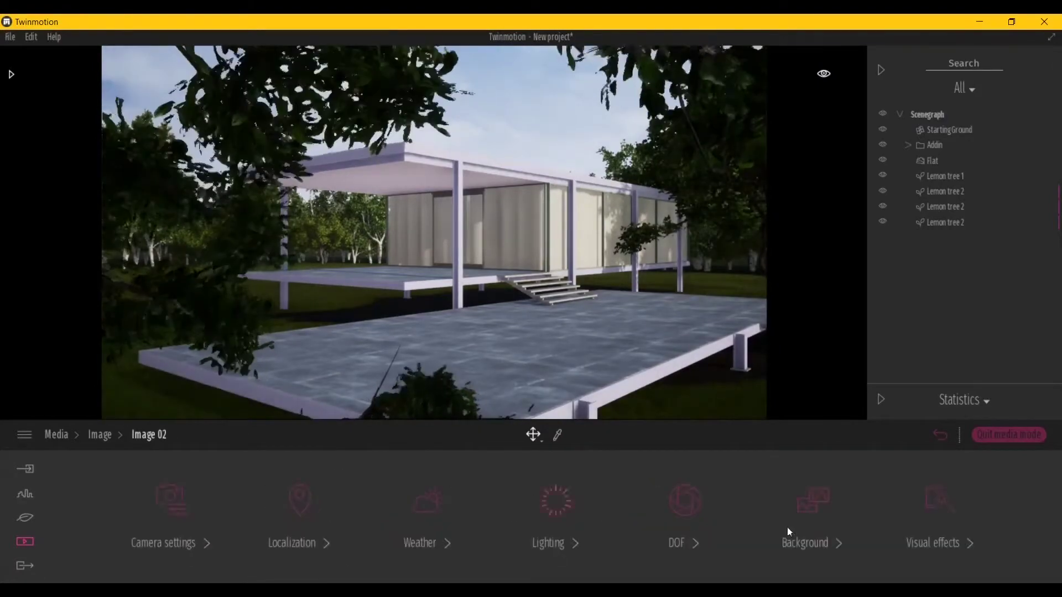
{"action": "left_click", "coordinate": [973, 539]}
{"action": "left_click", "coordinate": [689, 521]}
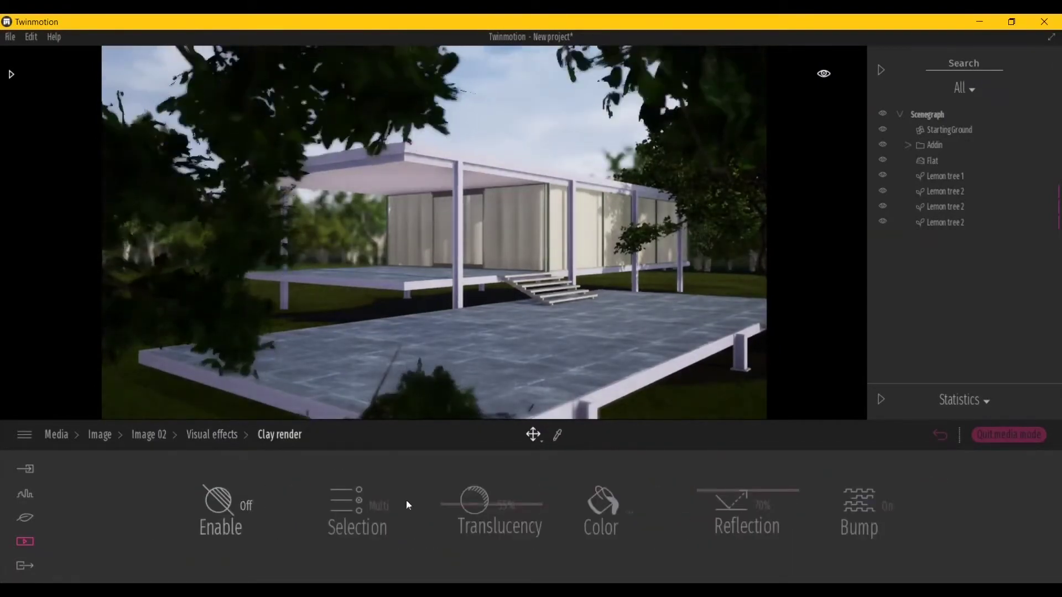
{"action": "left_click", "coordinate": [216, 435]}
{"action": "left_click", "coordinate": [157, 437]}
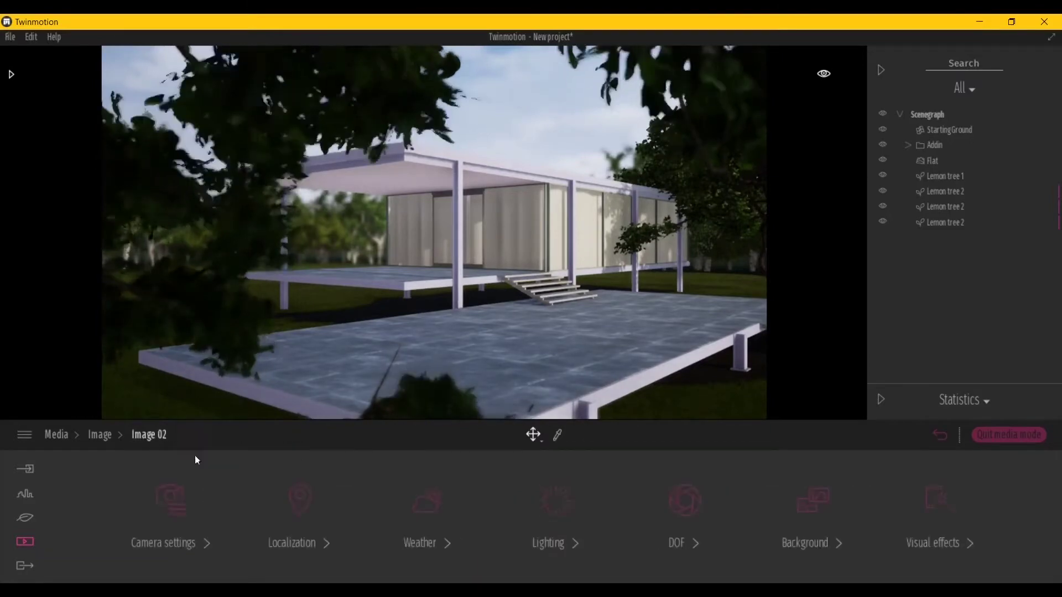
Step: Apply the Day Midday colour gradient to Image 02, saturation about 38%, with higher contrast
{"action": "left_click", "coordinate": [926, 532]}
{"action": "left_click", "coordinate": [441, 539]}
{"action": "left_click", "coordinate": [445, 515]}
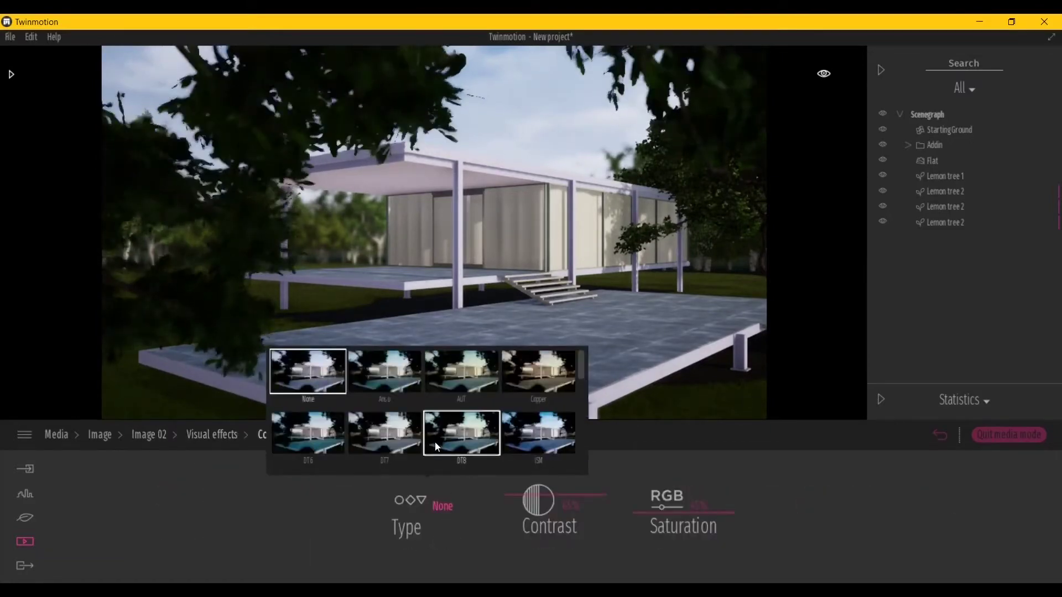
{"action": "scroll", "coordinate": [437, 447], "scroll_direction": "down", "scroll_amount": 2}
{"action": "scroll", "coordinate": [437, 447], "scroll_direction": "down", "scroll_amount": 2}
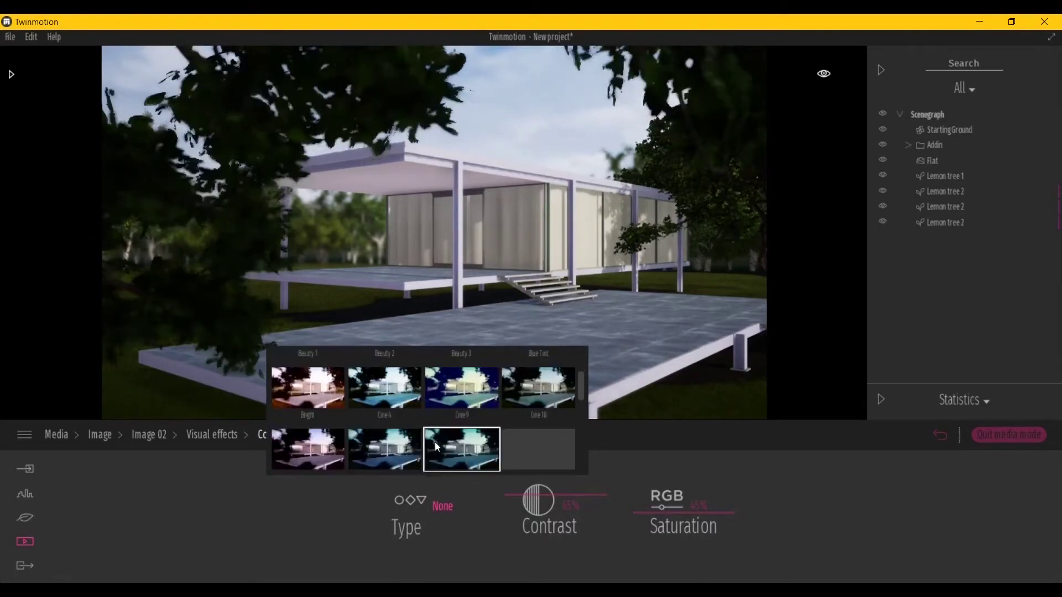
{"action": "scroll", "coordinate": [437, 447], "scroll_direction": "down", "scroll_amount": 2}
{"action": "scroll", "coordinate": [437, 447], "scroll_direction": "down", "scroll_amount": 2}
{"action": "scroll", "coordinate": [437, 447], "scroll_direction": "down", "scroll_amount": 1}
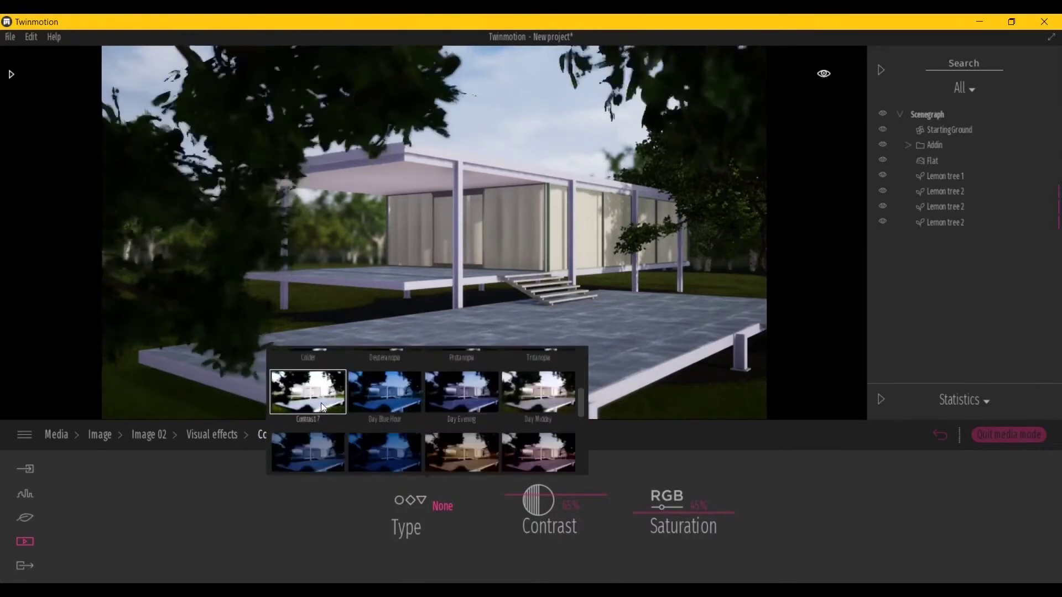
{"action": "left_click", "coordinate": [523, 405]}
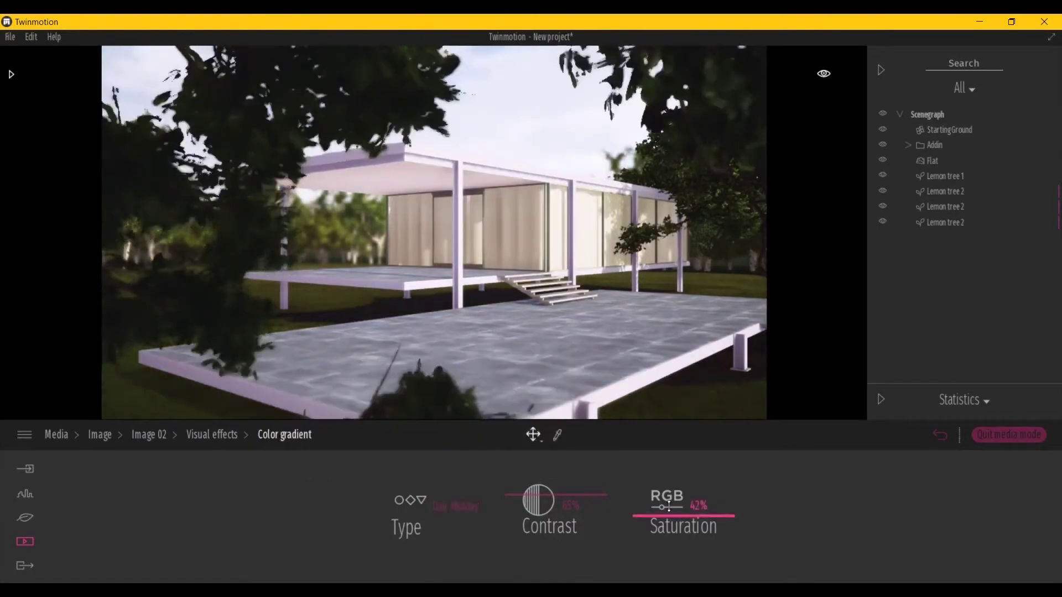
{"action": "left_click_drag", "start_coordinate": [673, 511], "coordinate": [672, 459]}
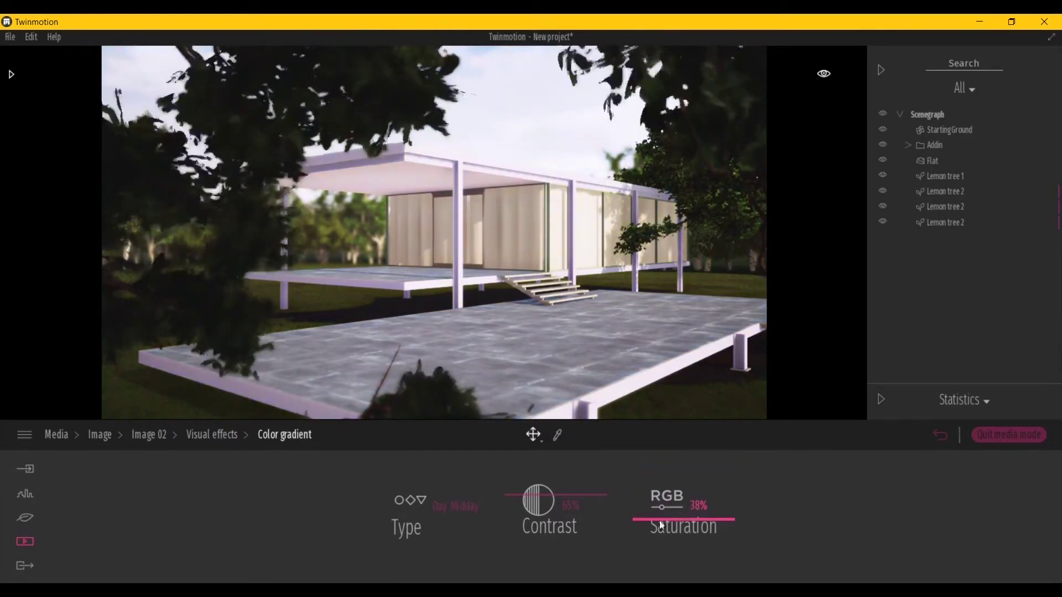
{"action": "left_click_drag", "start_coordinate": [558, 506], "coordinate": [563, 494]}
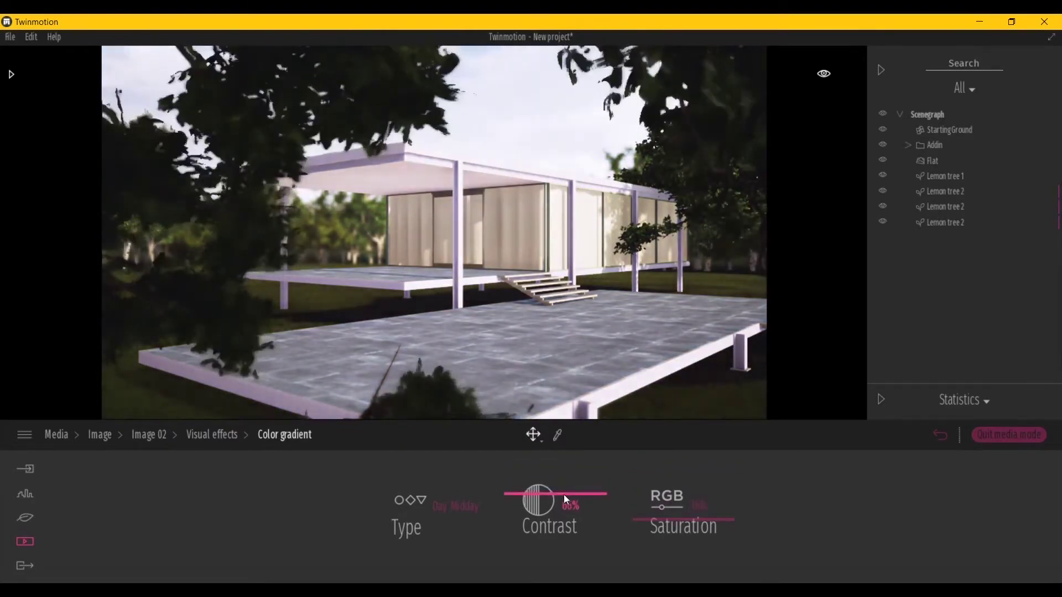
Step: Set Image 02's render output size to 4K and return to the image list
{"action": "left_click", "coordinate": [221, 435]}
{"action": "left_click", "coordinate": [160, 436]}
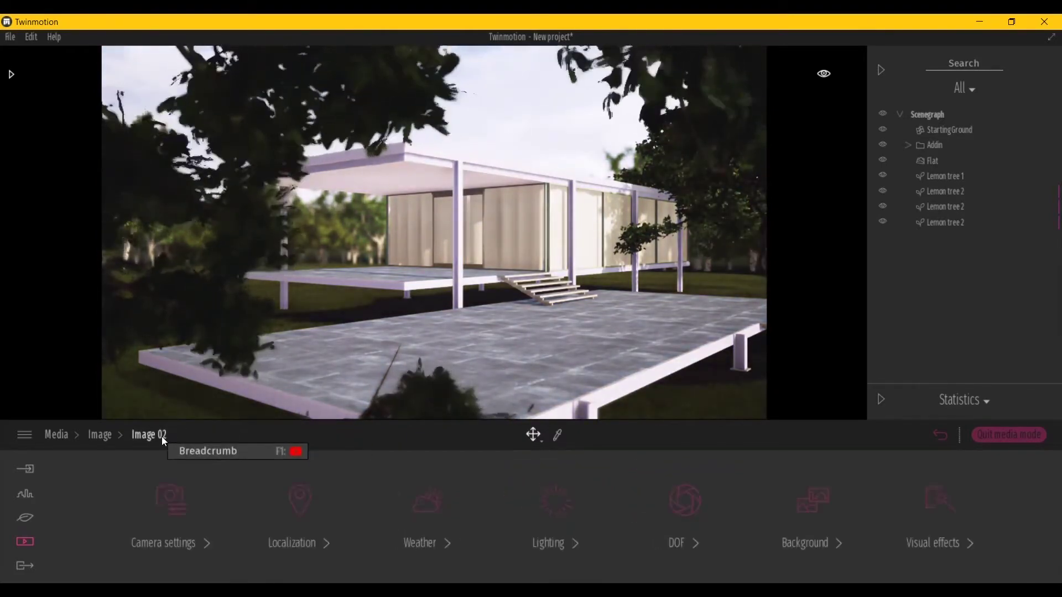
{"action": "left_click", "coordinate": [150, 542]}
{"action": "left_click", "coordinate": [287, 465]}
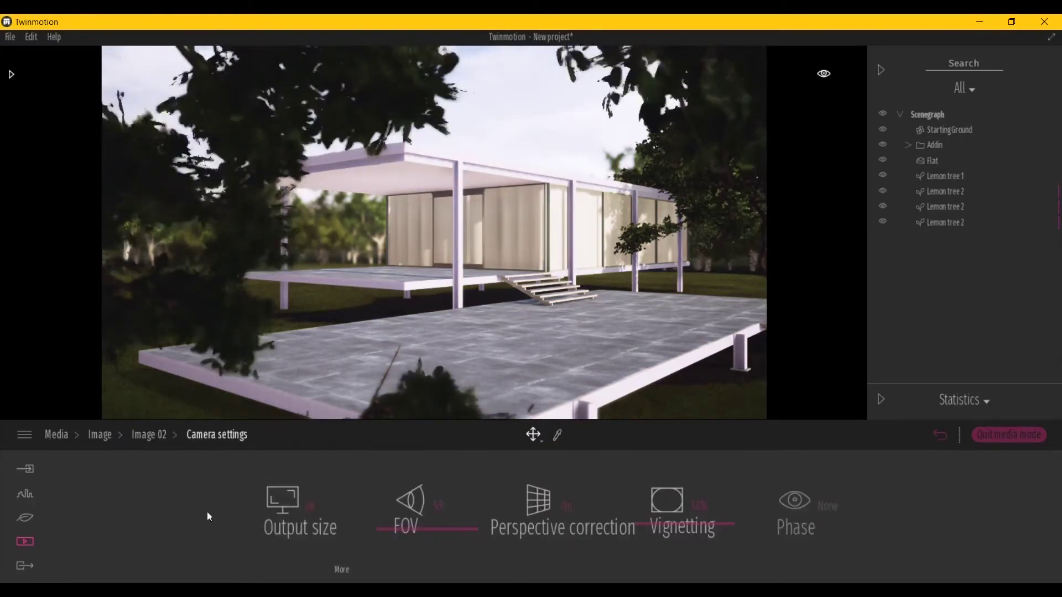
{"action": "left_click", "coordinate": [103, 436]}
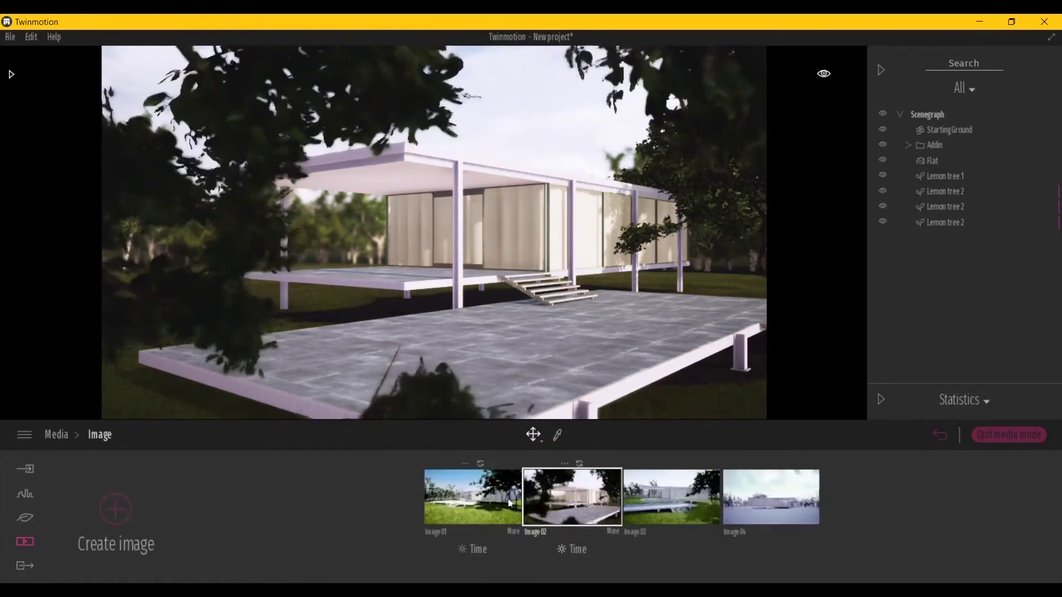
Step: Switch to the sunny Image 01 shot and review its camera settings
{"action": "left_click", "coordinate": [490, 506]}
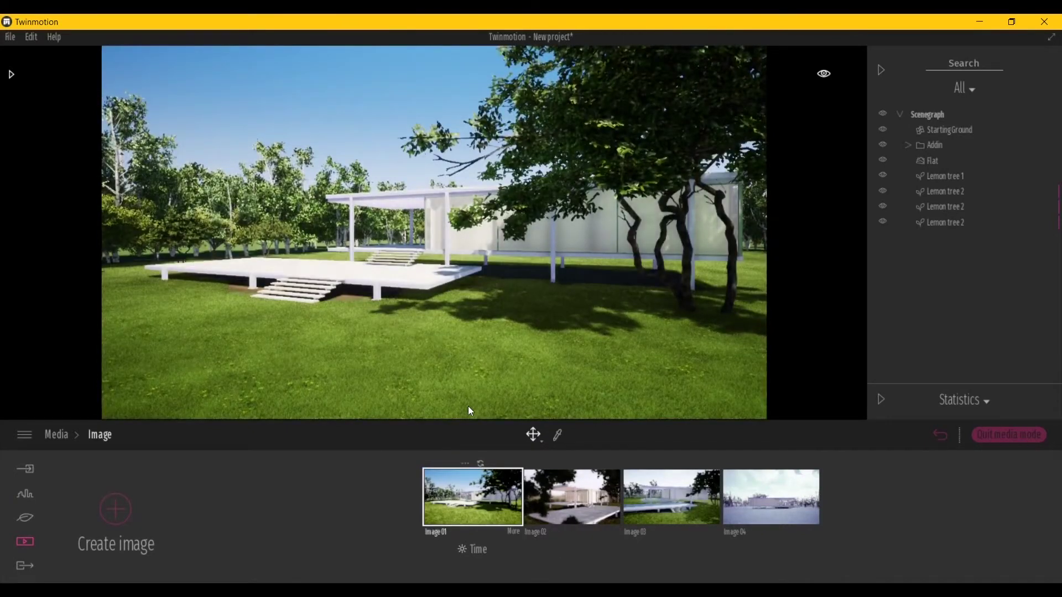
{"action": "left_click", "coordinate": [514, 532]}
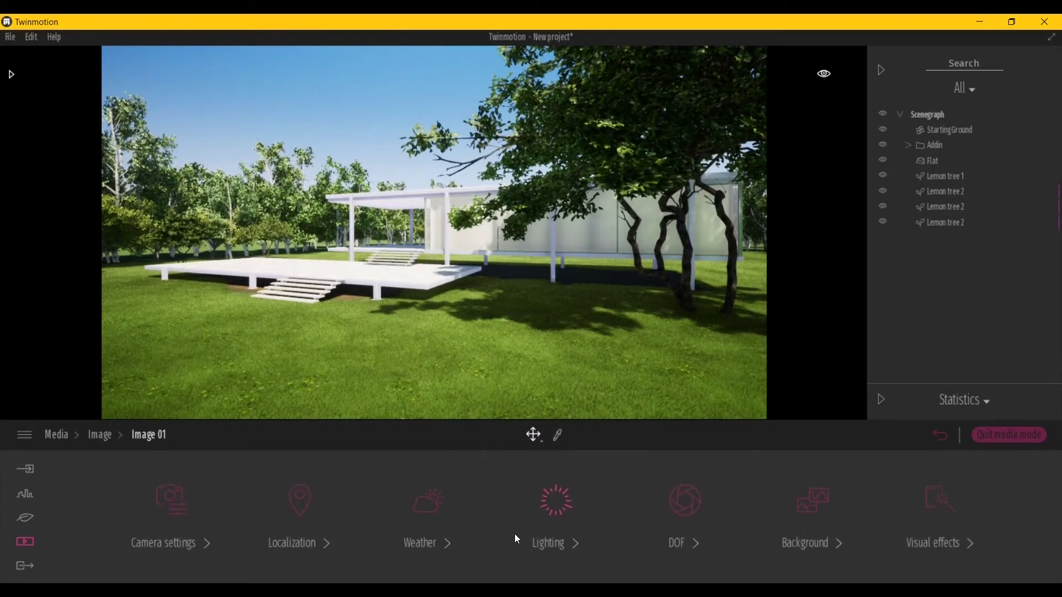
{"action": "left_click", "coordinate": [200, 543]}
{"action": "left_click", "coordinate": [145, 438]}
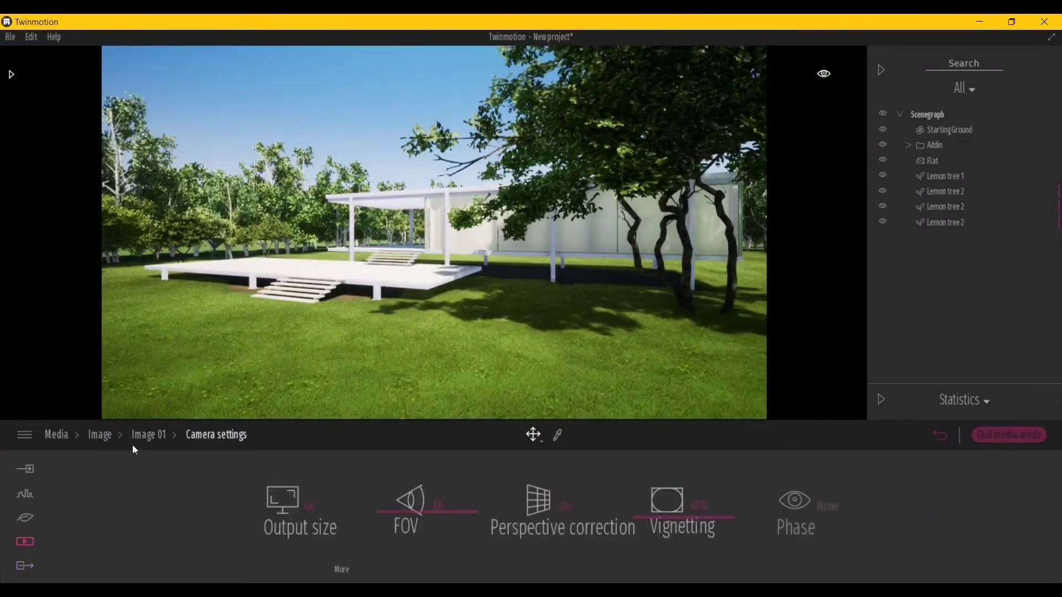
Step: In the Export section, select Image 01, Image 02 and Image 03 for export
{"action": "left_click", "coordinate": [146, 437]}
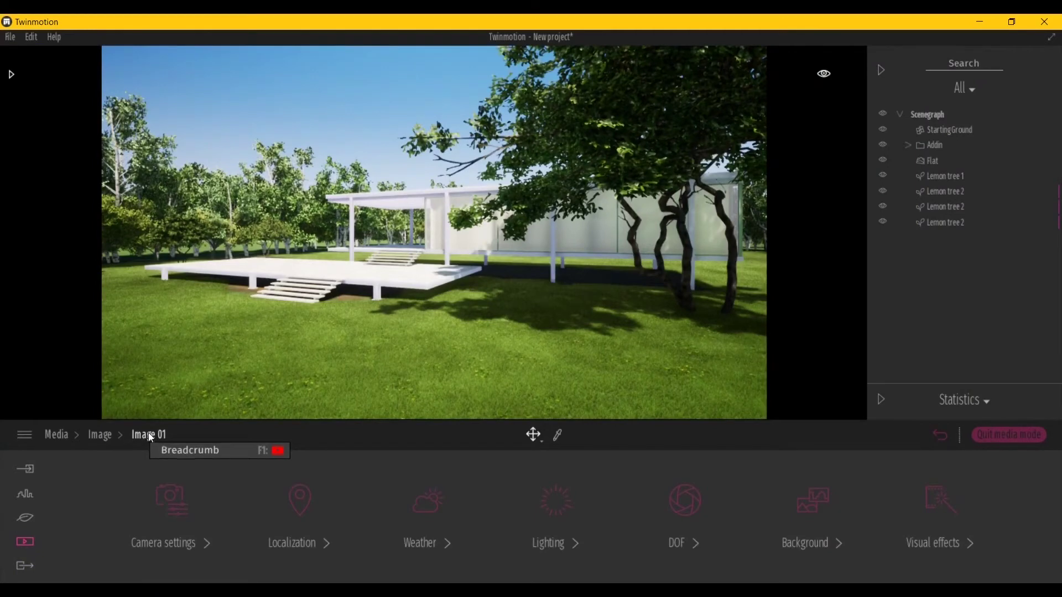
{"action": "left_click", "coordinate": [982, 436]}
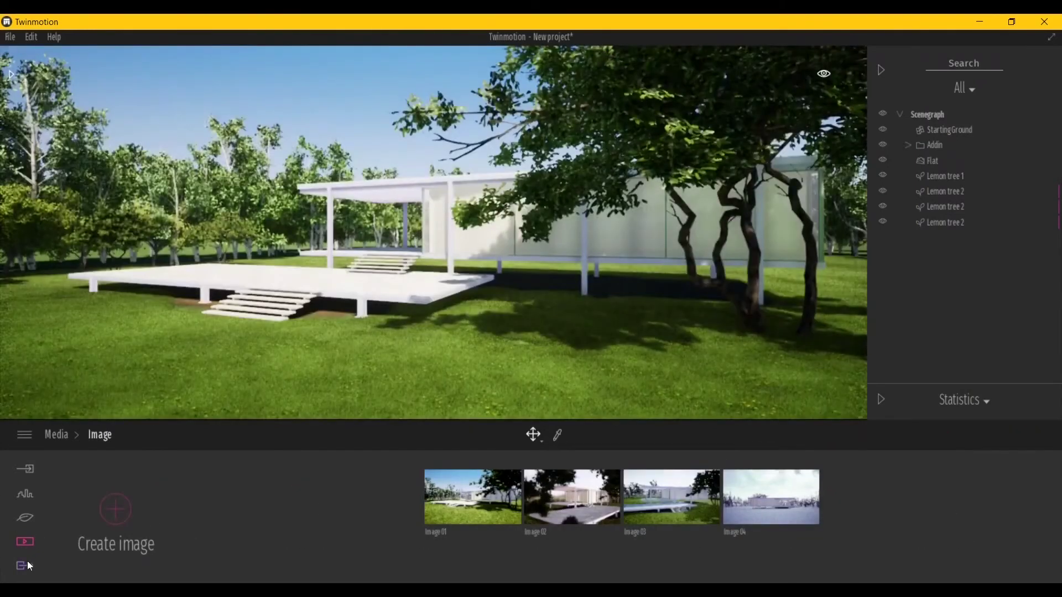
{"action": "left_click", "coordinate": [26, 564]}
{"action": "left_click", "coordinate": [260, 506]}
{"action": "left_click", "coordinate": [214, 426]}
{"action": "left_click", "coordinate": [215, 406]}
{"action": "left_click", "coordinate": [215, 444]}
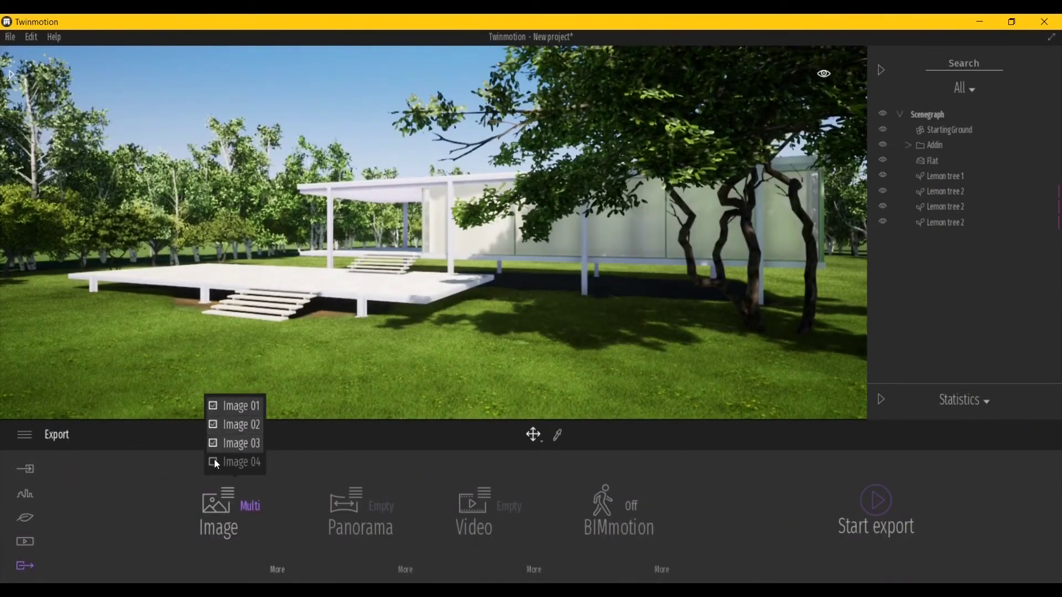
Step: Start the export into Belgeler > projects > farnsworth > final
{"action": "left_click", "coordinate": [876, 503]}
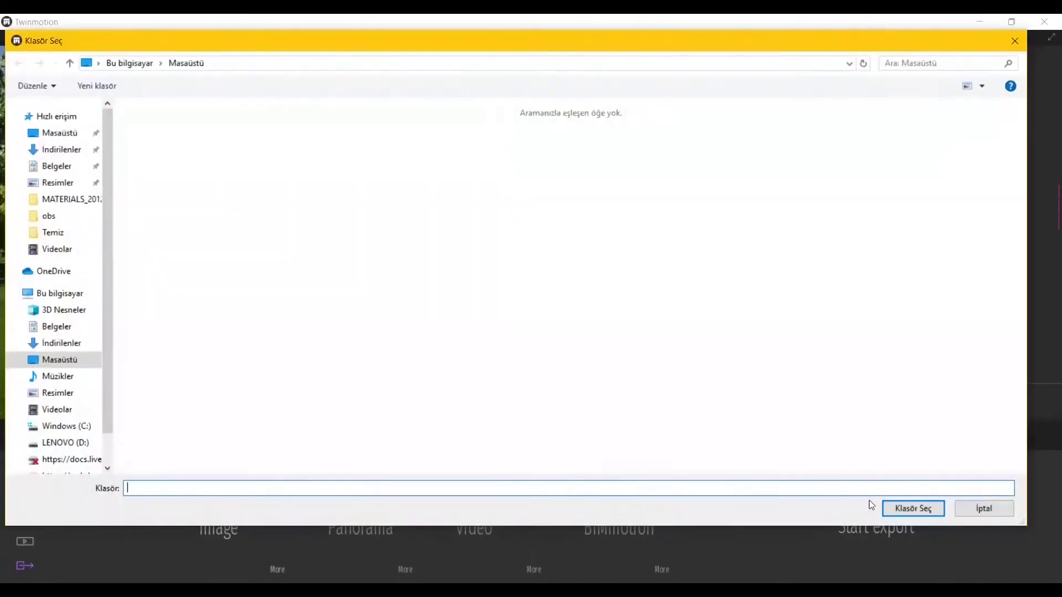
{"action": "left_click", "coordinate": [57, 326]}
{"action": "double_click", "coordinate": [187, 214]}
{"action": "left_click", "coordinate": [188, 143]}
{"action": "double_click", "coordinate": [188, 142]}
{"action": "left_click", "coordinate": [188, 127]}
{"action": "double_click", "coordinate": [188, 128]}
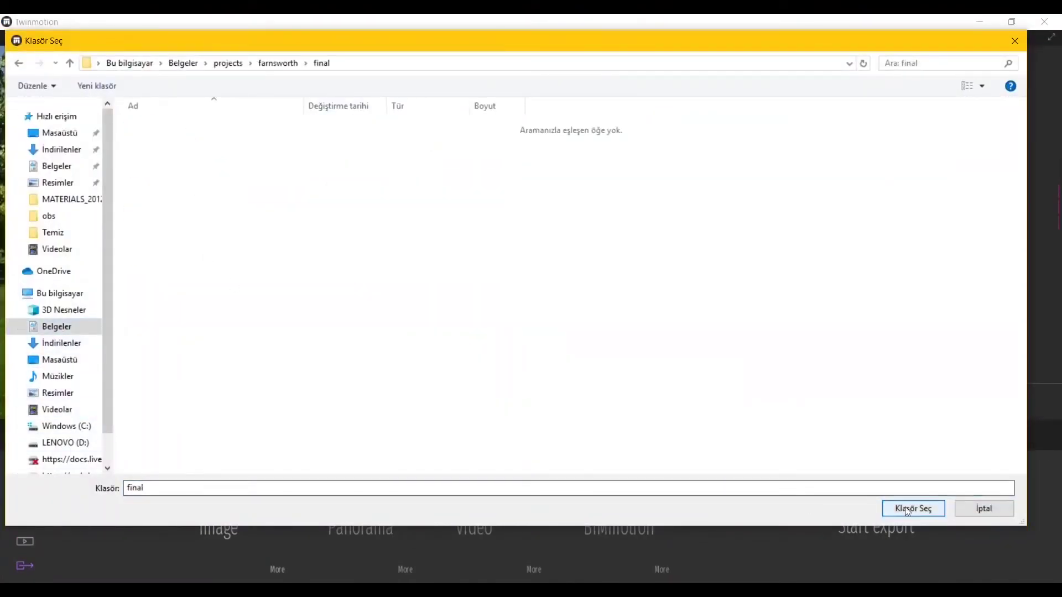
{"action": "left_click", "coordinate": [913, 508]}
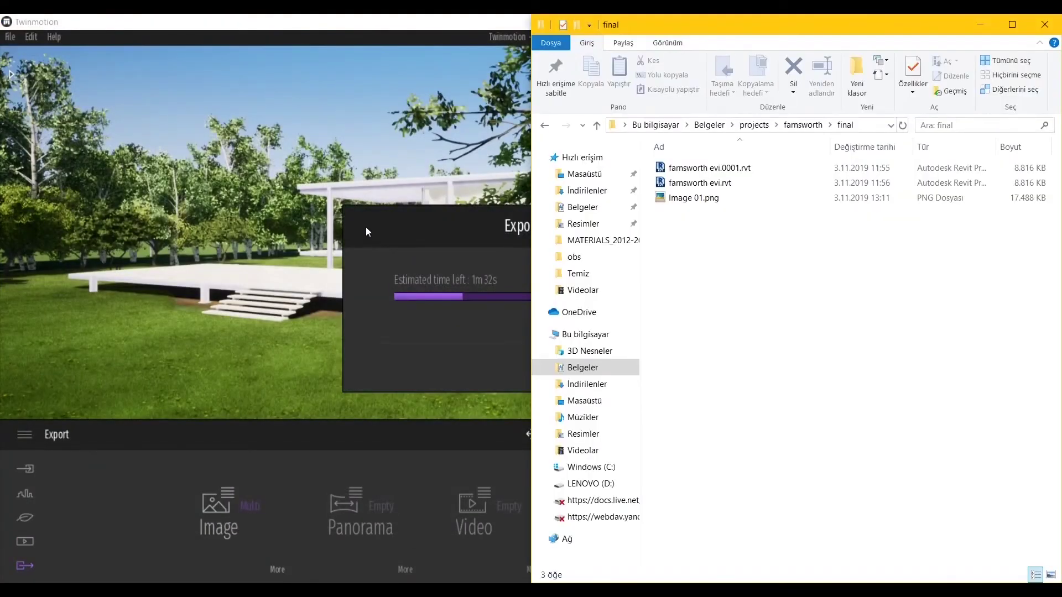
Step: View the exported Image 01.png render at 100% in the image viewer
{"action": "double_click", "coordinate": [691, 199]}
{"action": "left_click", "coordinate": [401, 573]}
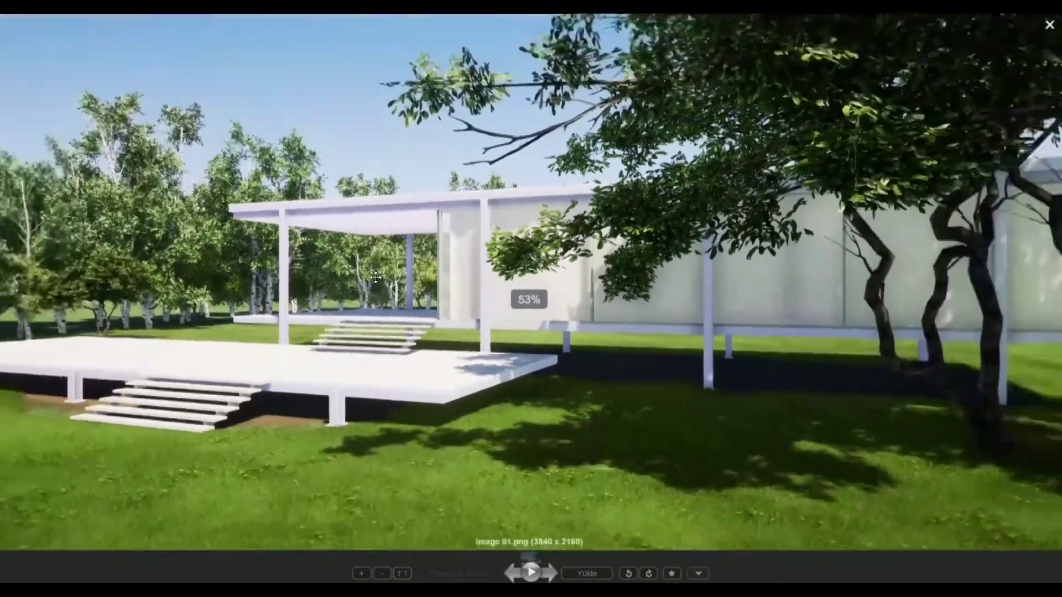